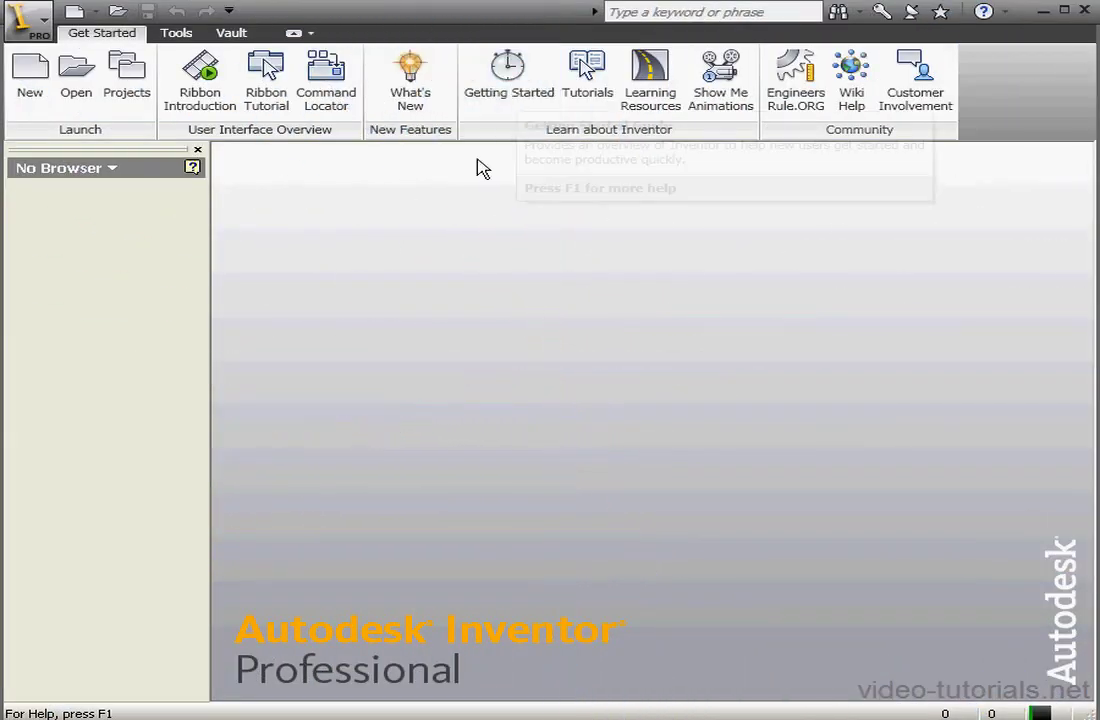
Start a new Standard (mm).ipt part and sketch one circle left of the origin
{"action": "left_click", "coordinate": [74, 14]}
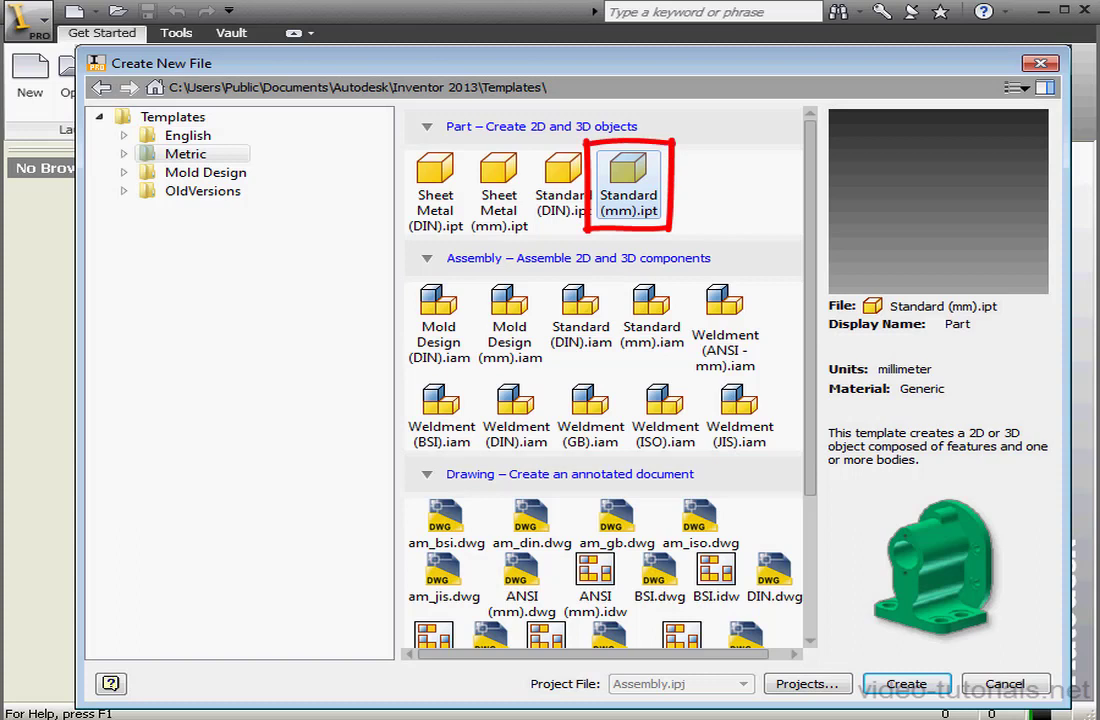
{"action": "key", "text": "Return"}
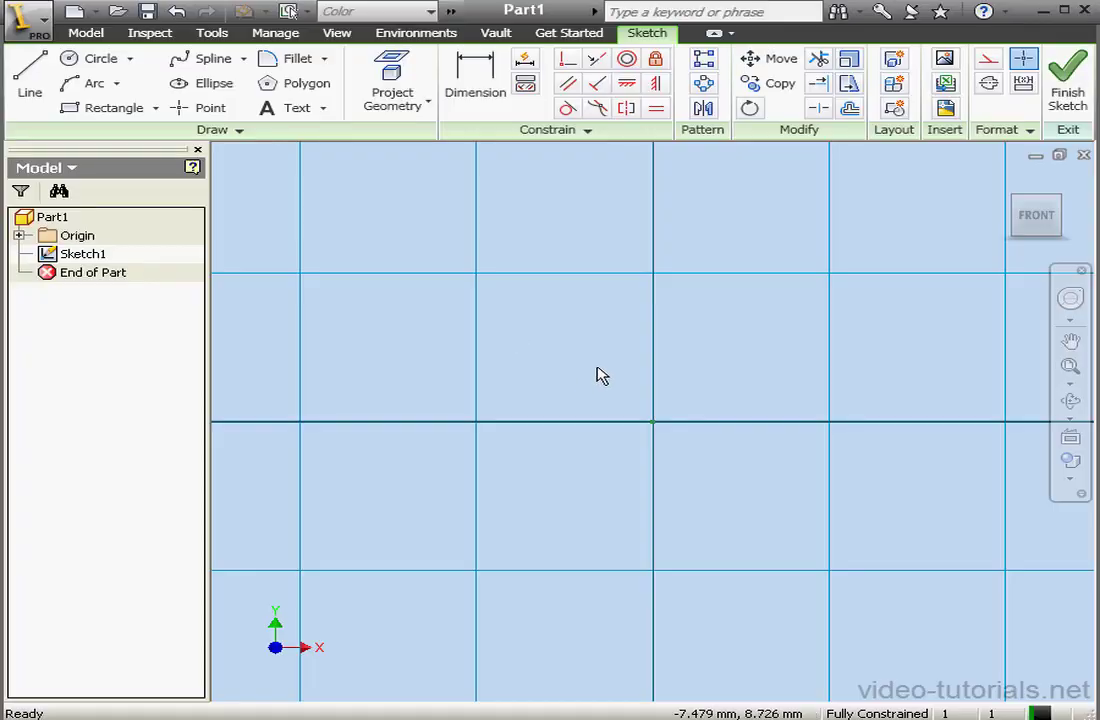
{"action": "left_click", "coordinate": [100, 58]}
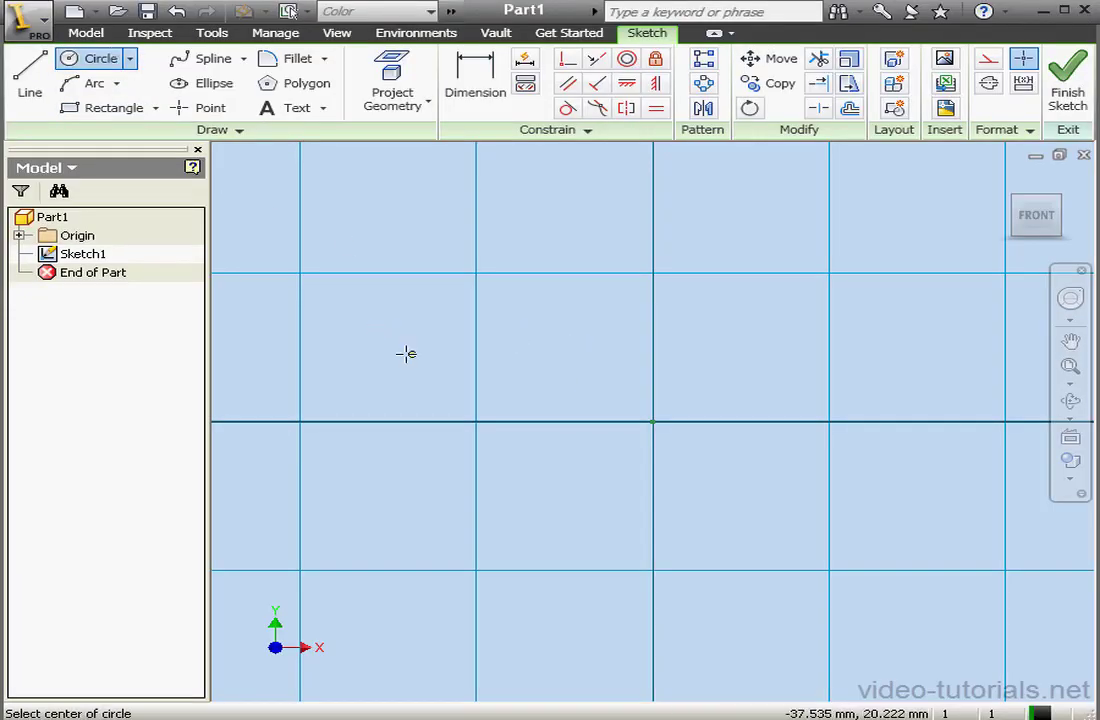
{"action": "left_click", "coordinate": [459, 368]}
{"action": "left_click", "coordinate": [619, 368]}
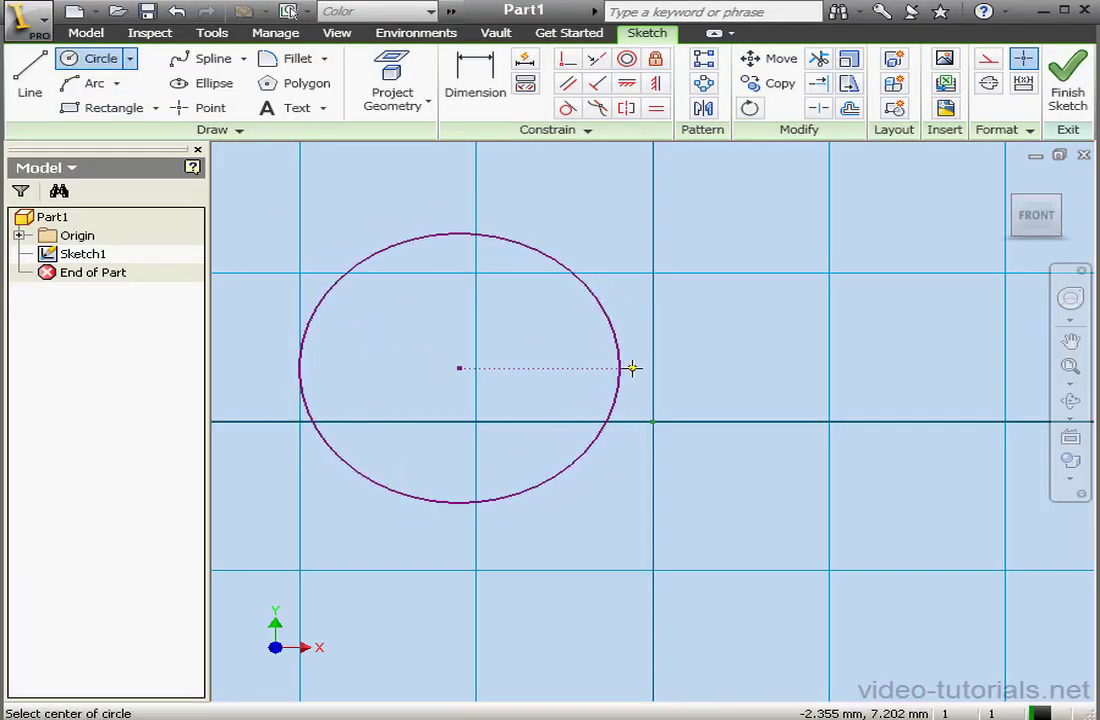
{"action": "right_click", "coordinate": [653, 339]}
{"action": "left_click", "coordinate": [707, 282]}
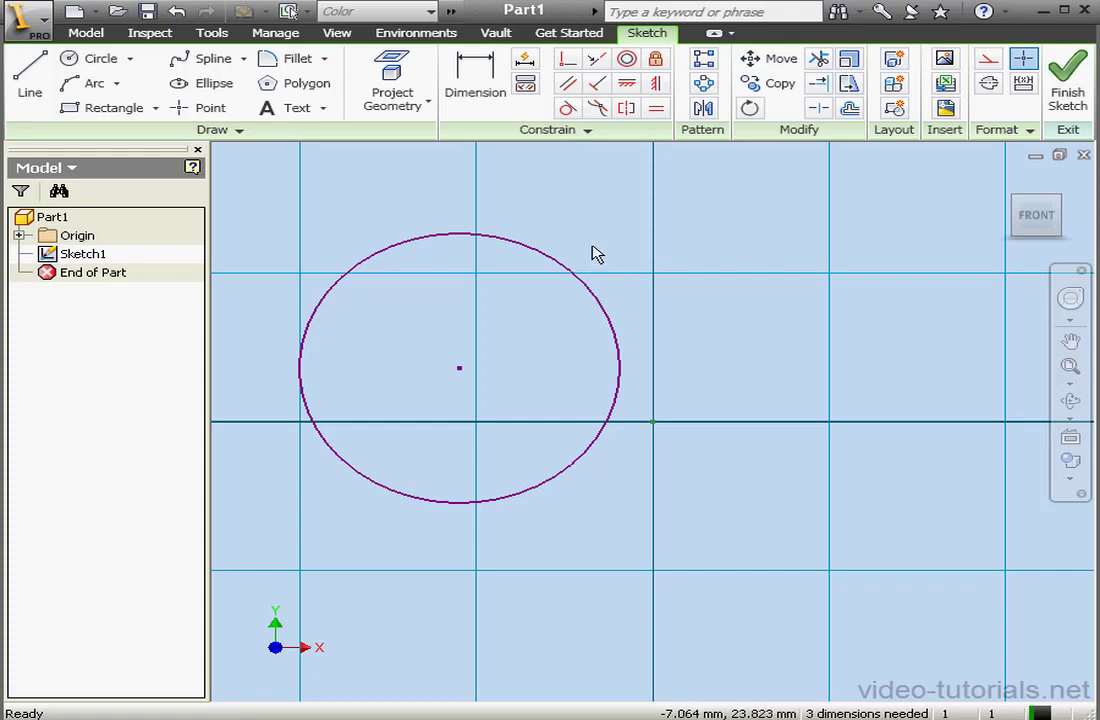
Turn the circle into a sketch block named 'Wheel' with Insert Point Visibility ticked
{"action": "left_click", "coordinate": [905, 110]}
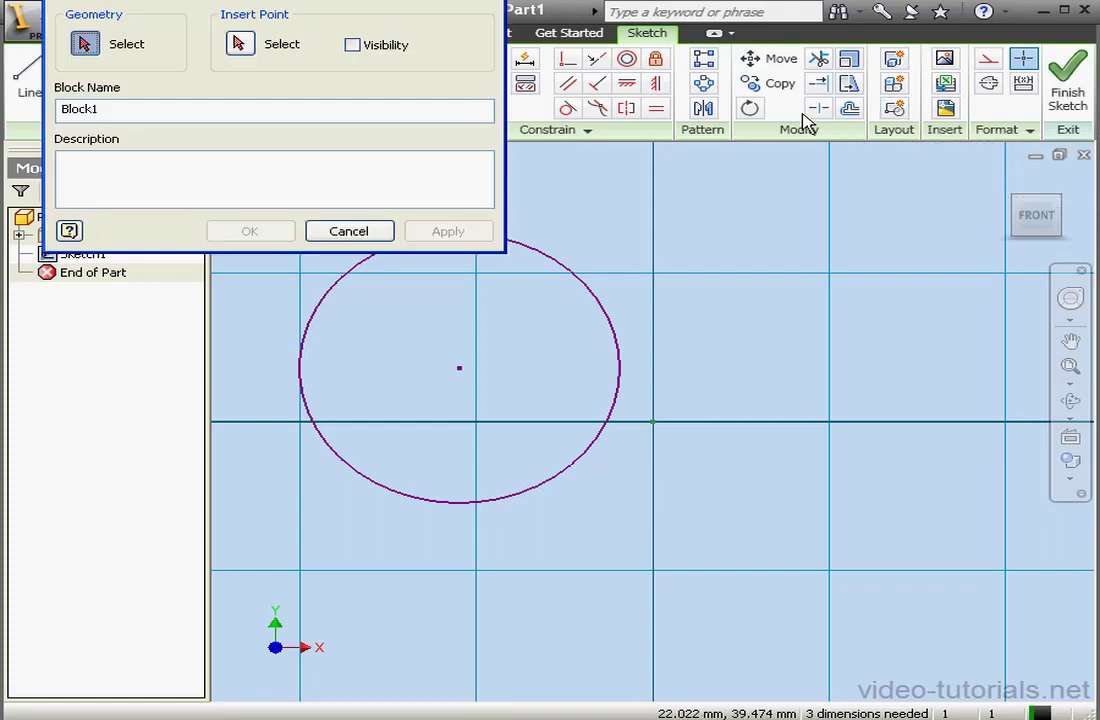
{"action": "left_click", "coordinate": [569, 273]}
{"action": "double_click", "coordinate": [96, 109]}
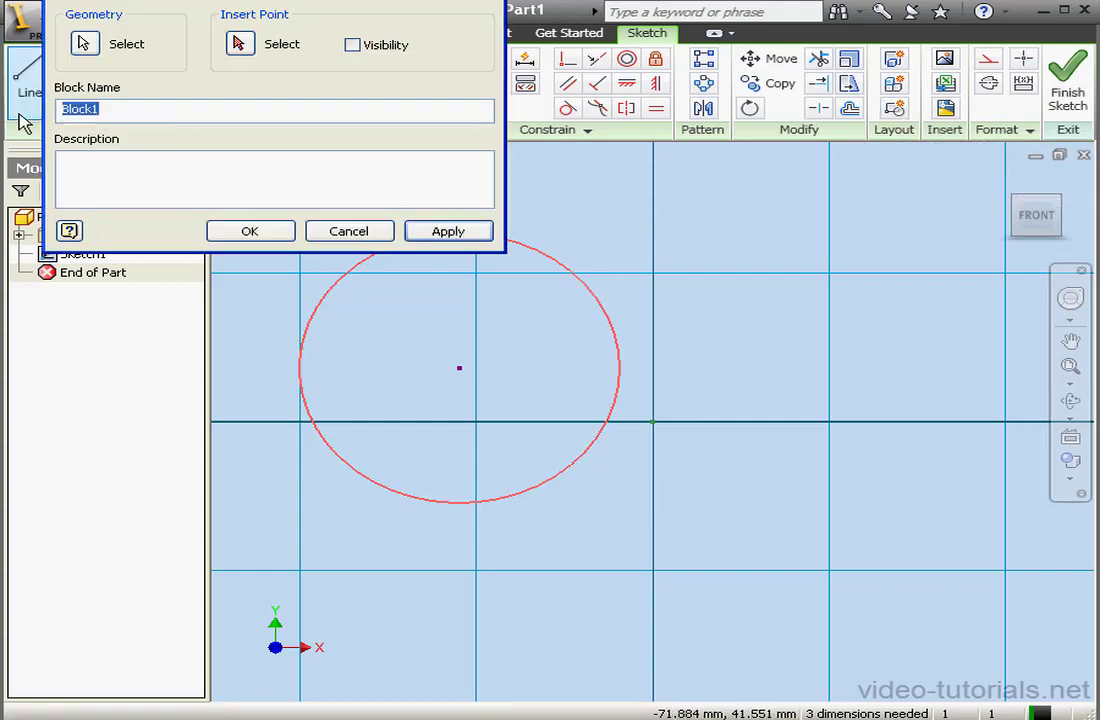
{"action": "type", "text": "Wheel"}
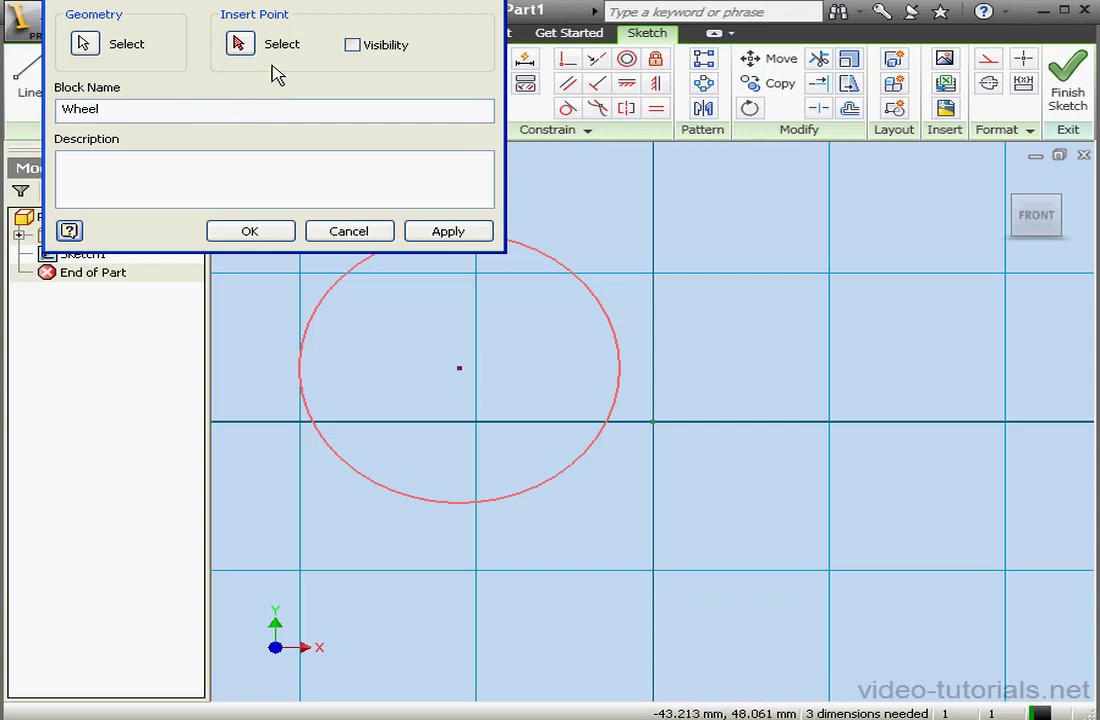
{"action": "left_click", "coordinate": [352, 45]}
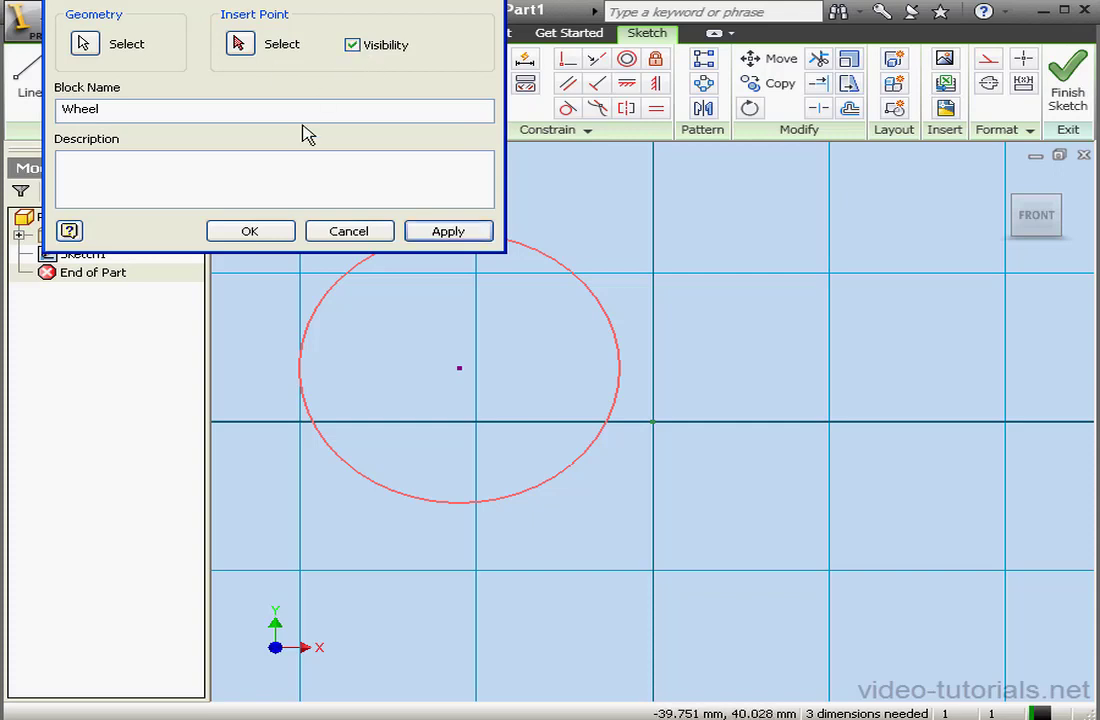
{"action": "left_click", "coordinate": [280, 233]}
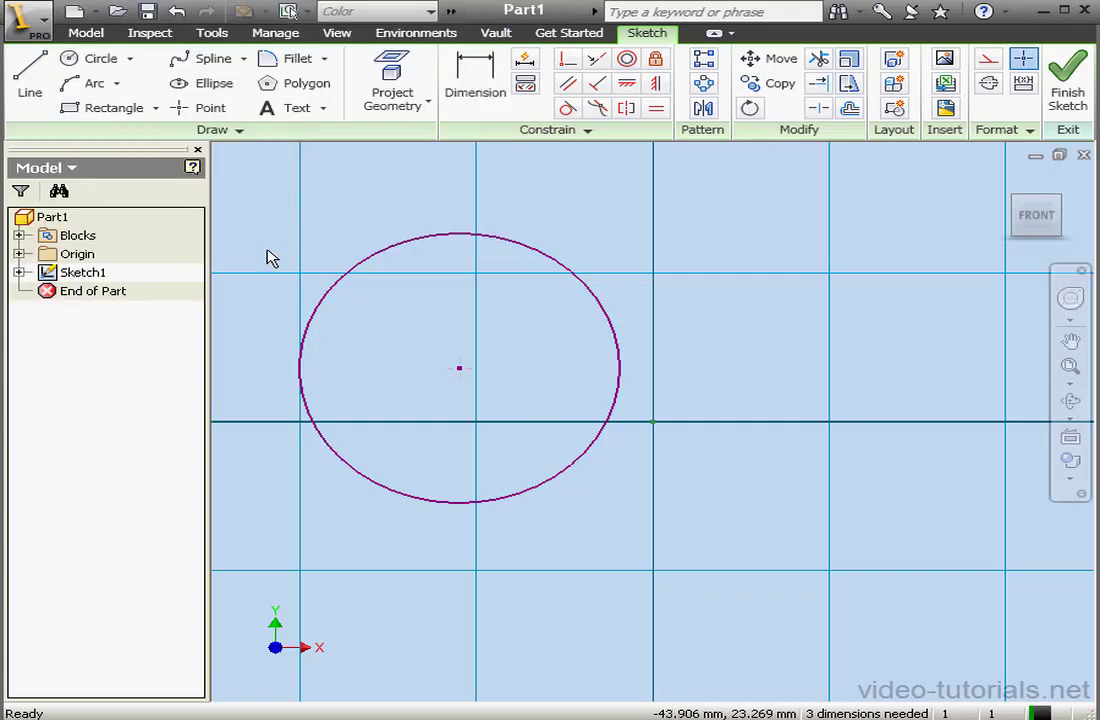
Edit the Wheel block, snap its insertion point onto the circle centre, and fix that centre
{"action": "left_click", "coordinate": [19, 236]}
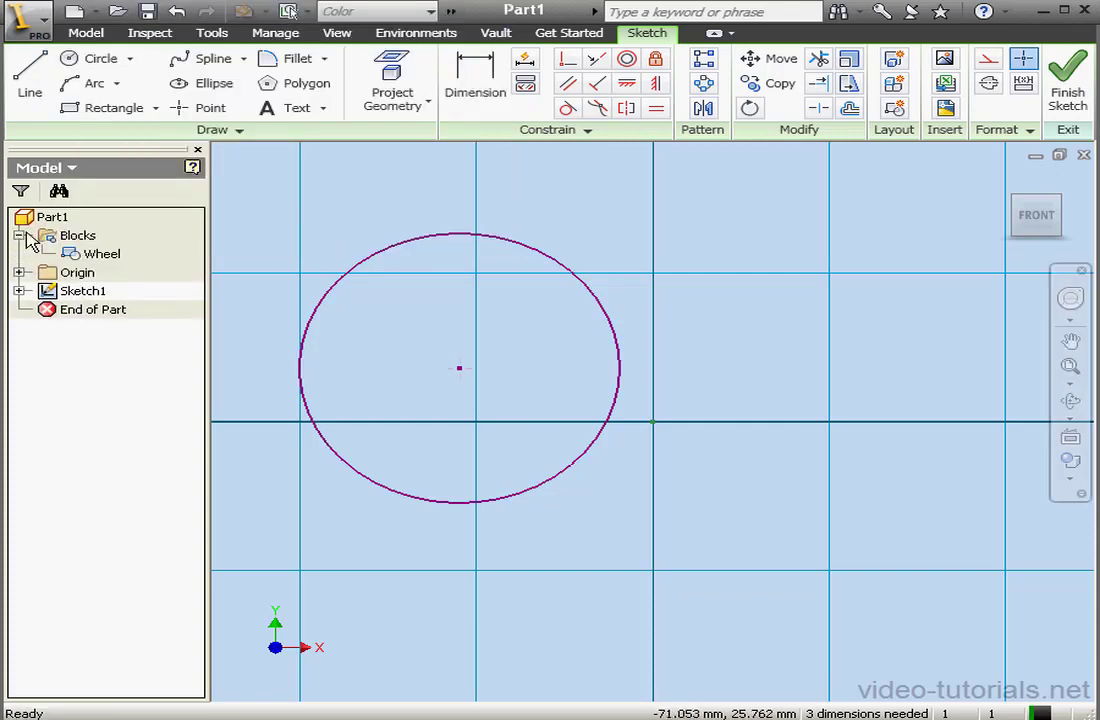
{"action": "double_click", "coordinate": [100, 253]}
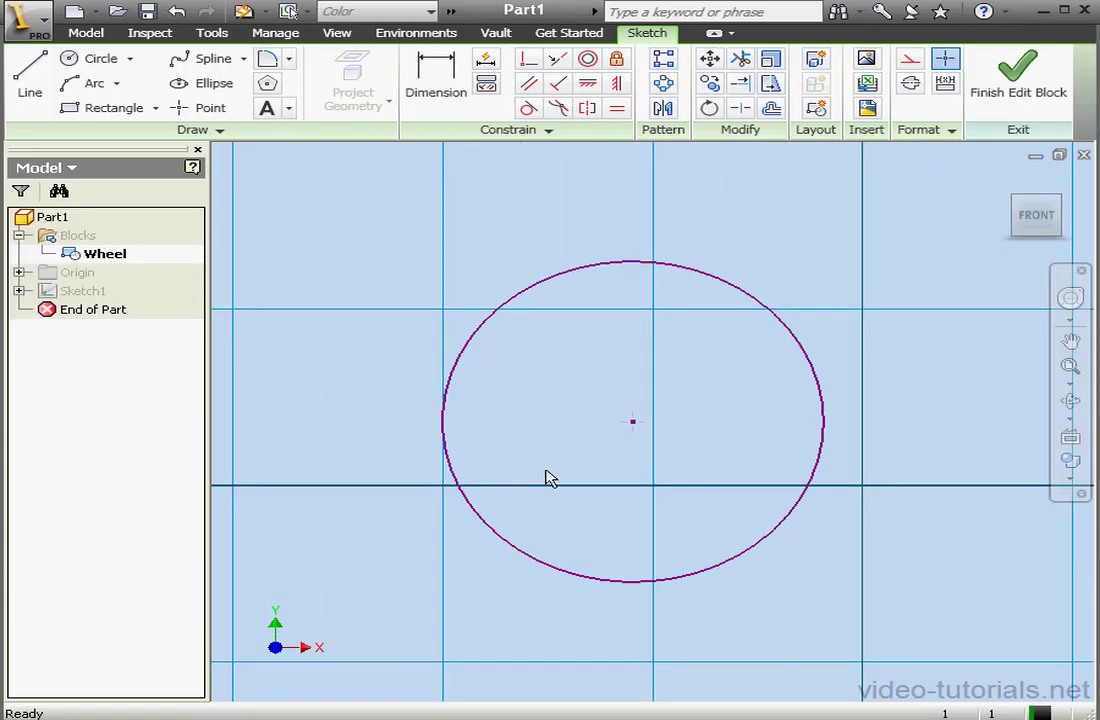
{"action": "left_click_drag", "start_coordinate": [632, 430], "coordinate": [665, 388]}
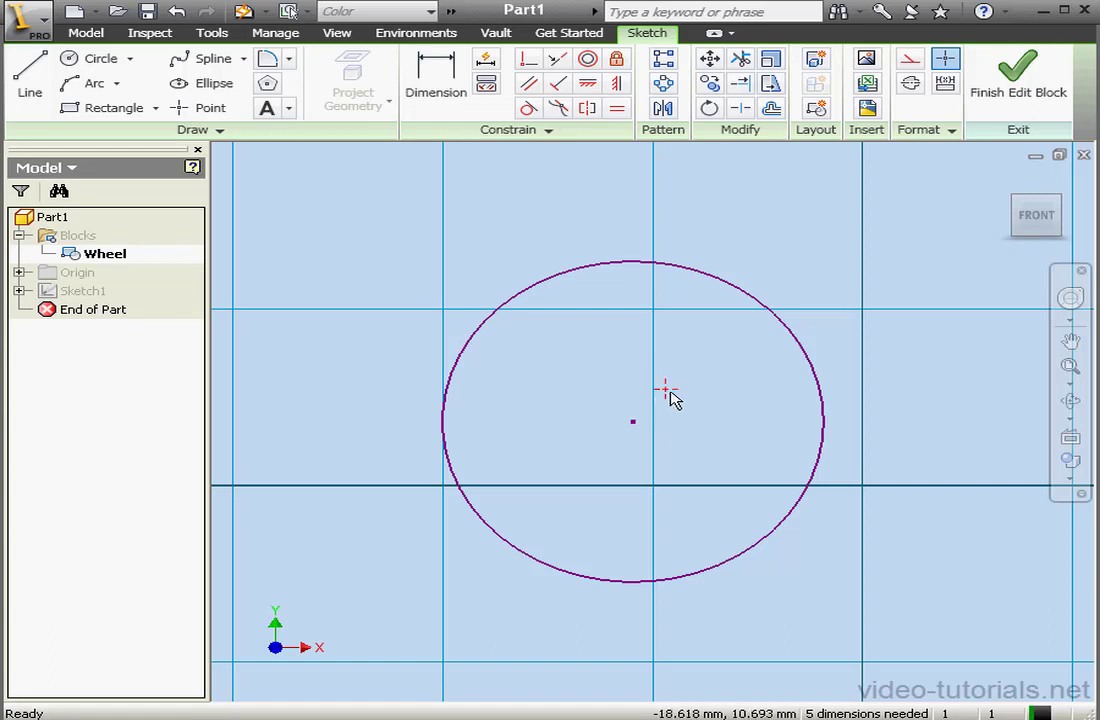
{"action": "left_click_drag", "start_coordinate": [665, 392], "coordinate": [632, 421]}
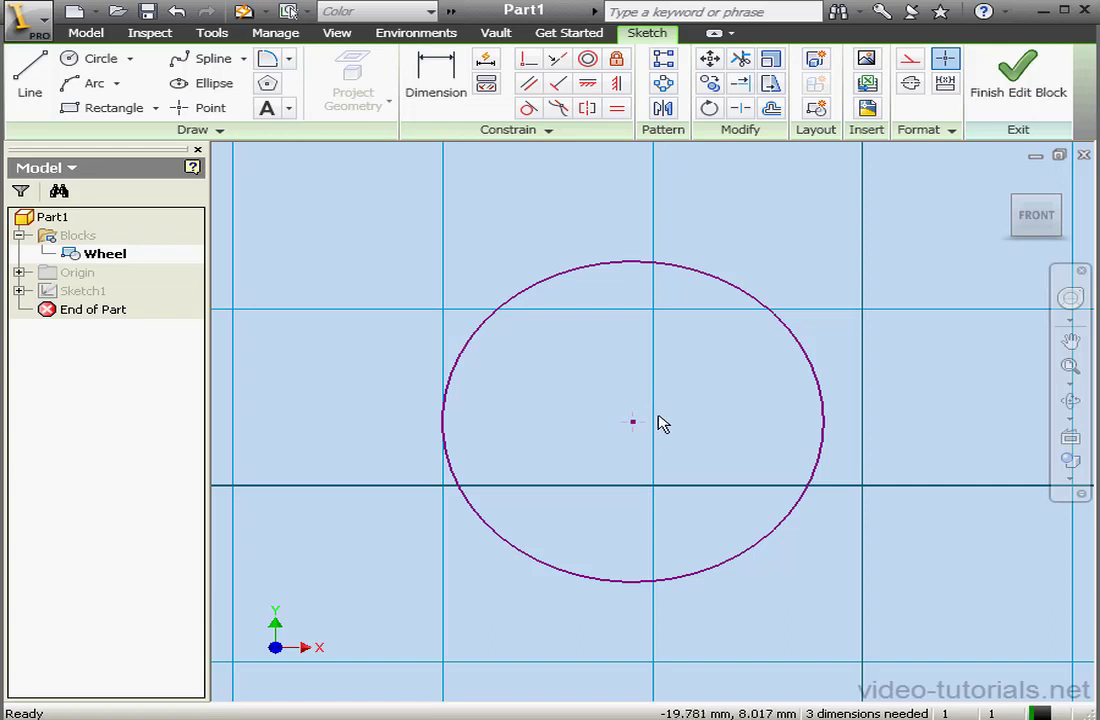
{"action": "left_click", "coordinate": [617, 58]}
{"action": "left_click", "coordinate": [633, 422]}
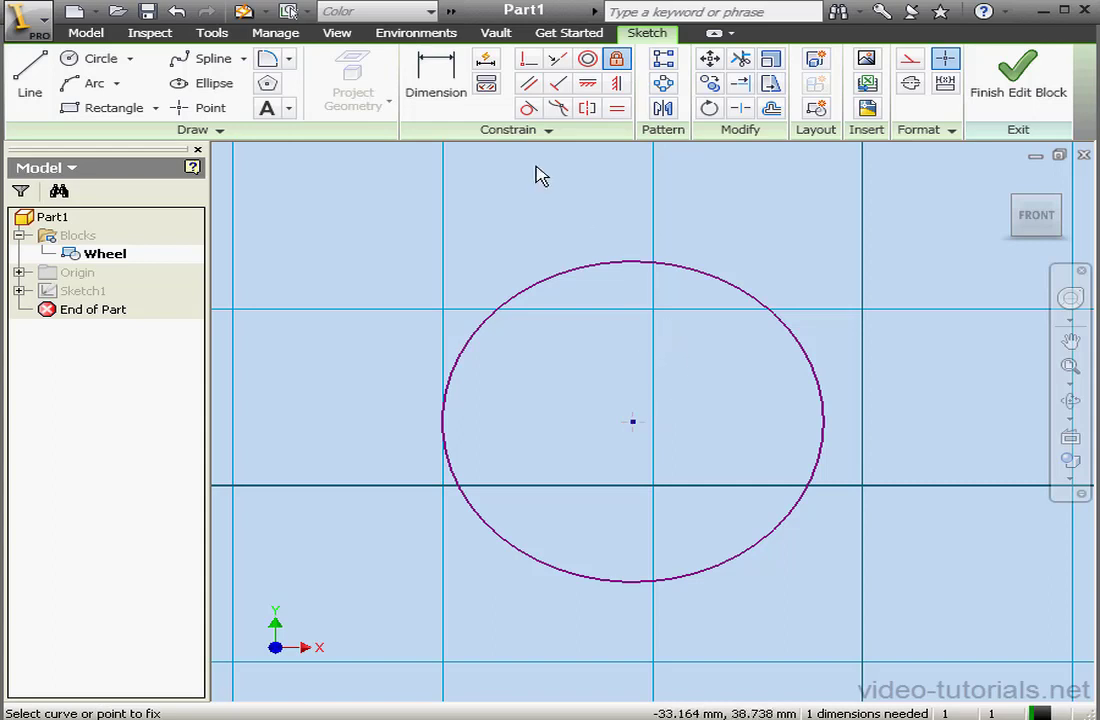
Dimension the outer circle's diameter to 200 and zoom to fit
{"action": "left_click", "coordinate": [448, 82]}
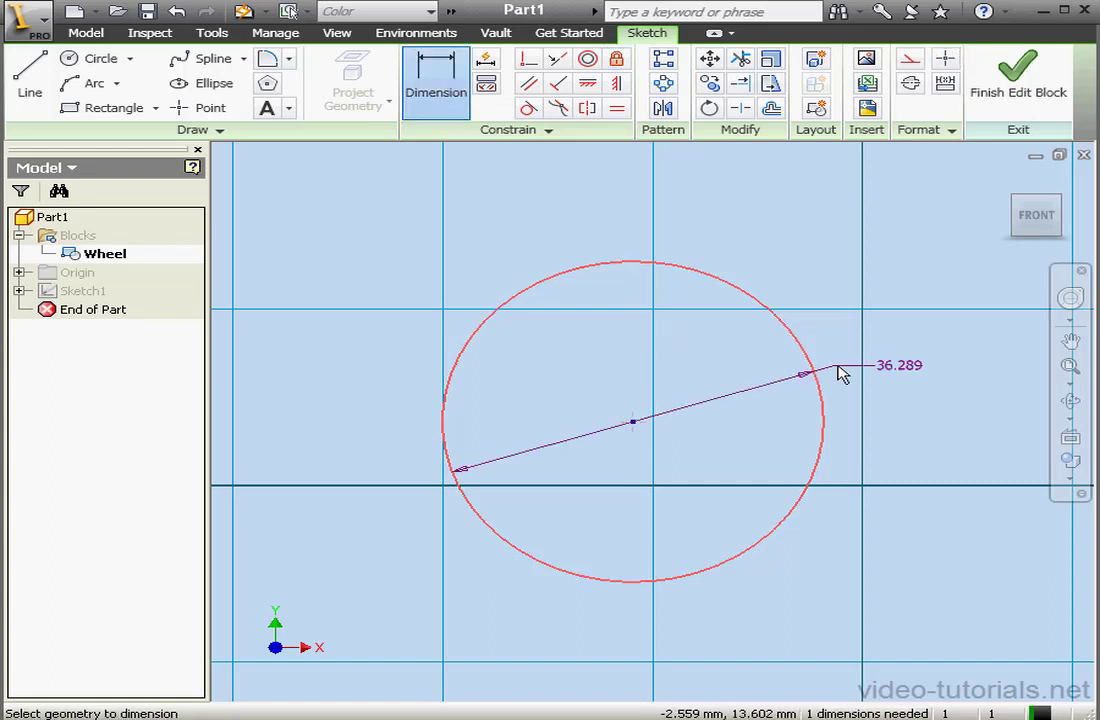
{"action": "left_click", "coordinate": [817, 375]}
{"action": "left_click", "coordinate": [847, 373]}
{"action": "type", "text": "200"}
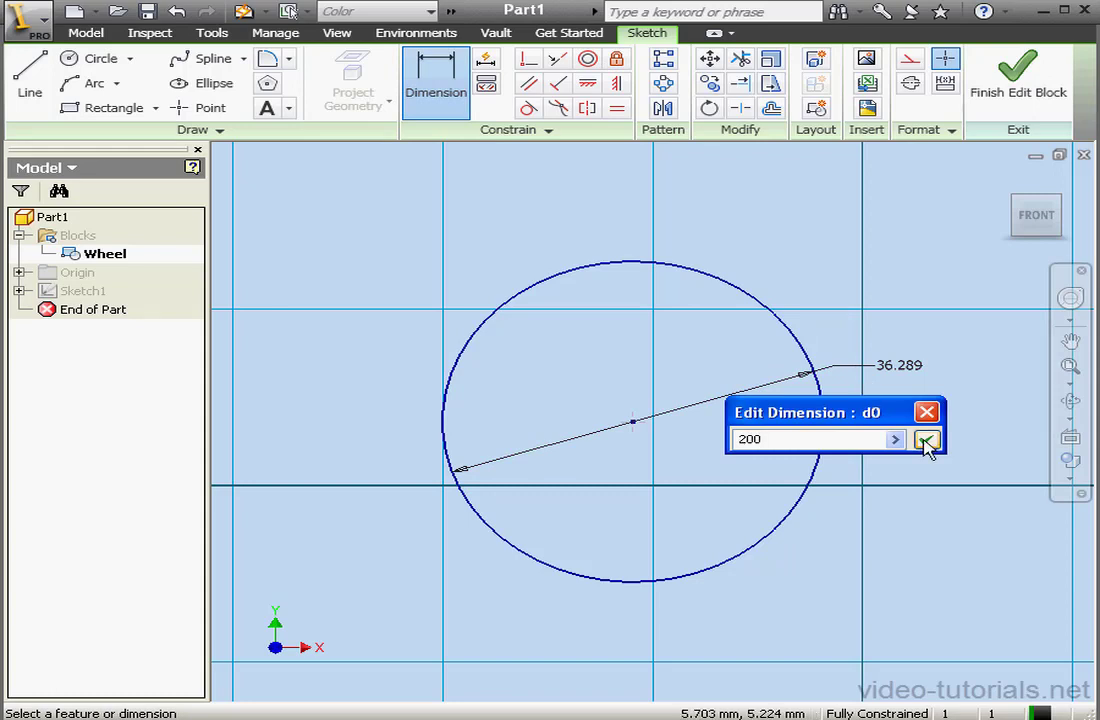
{"action": "left_click", "coordinate": [924, 438]}
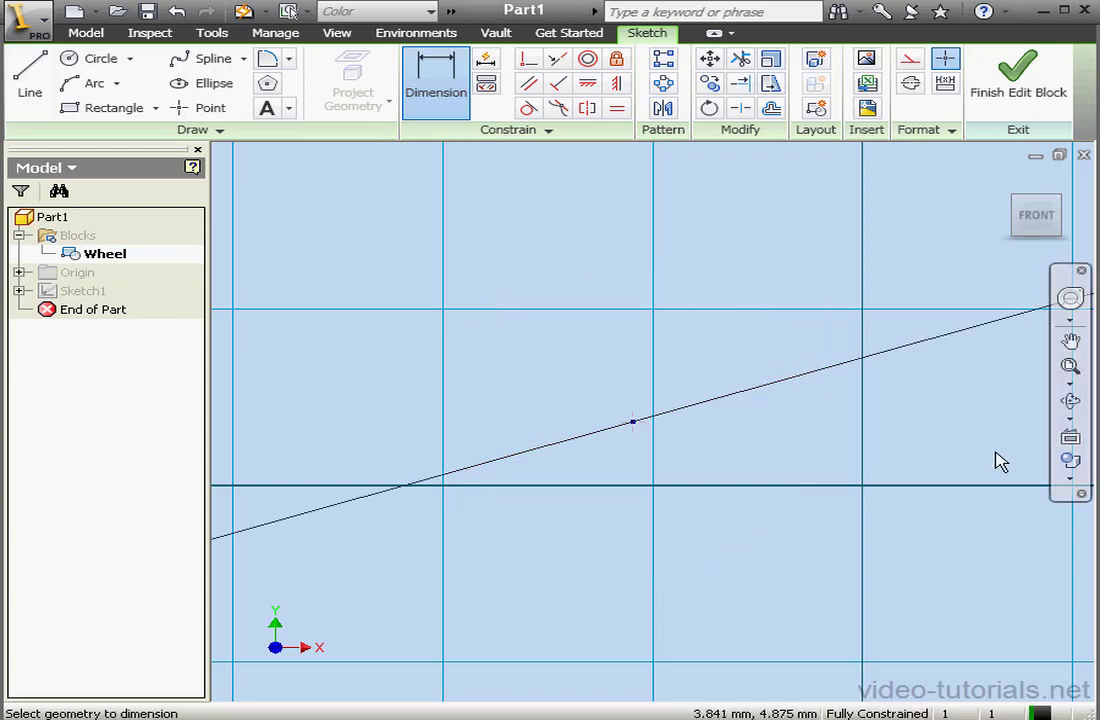
{"action": "left_click", "coordinate": [1070, 367]}
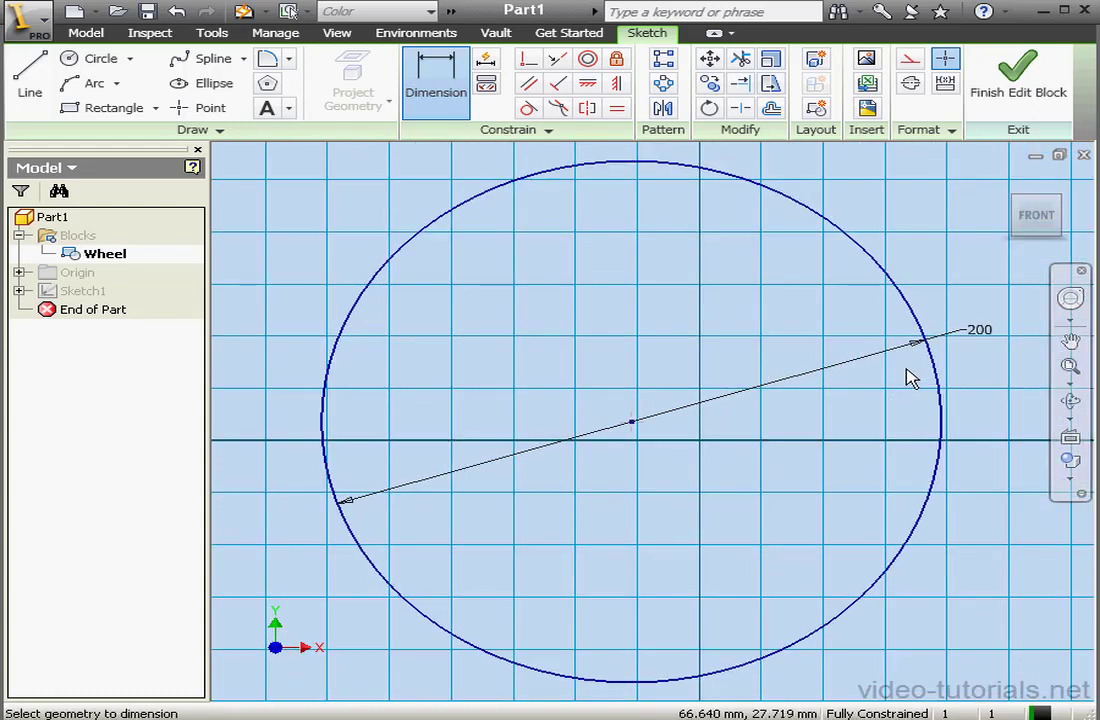
Draw two concentric circles on the wheel centre and make the middle one construction
{"action": "left_click", "coordinate": [76, 60]}
{"action": "left_click", "coordinate": [633, 422]}
{"action": "left_click", "coordinate": [672, 437]}
{"action": "left_click", "coordinate": [633, 422]}
{"action": "left_click", "coordinate": [773, 422]}
{"action": "right_click", "coordinate": [780, 342]}
{"action": "left_click", "coordinate": [827, 358]}
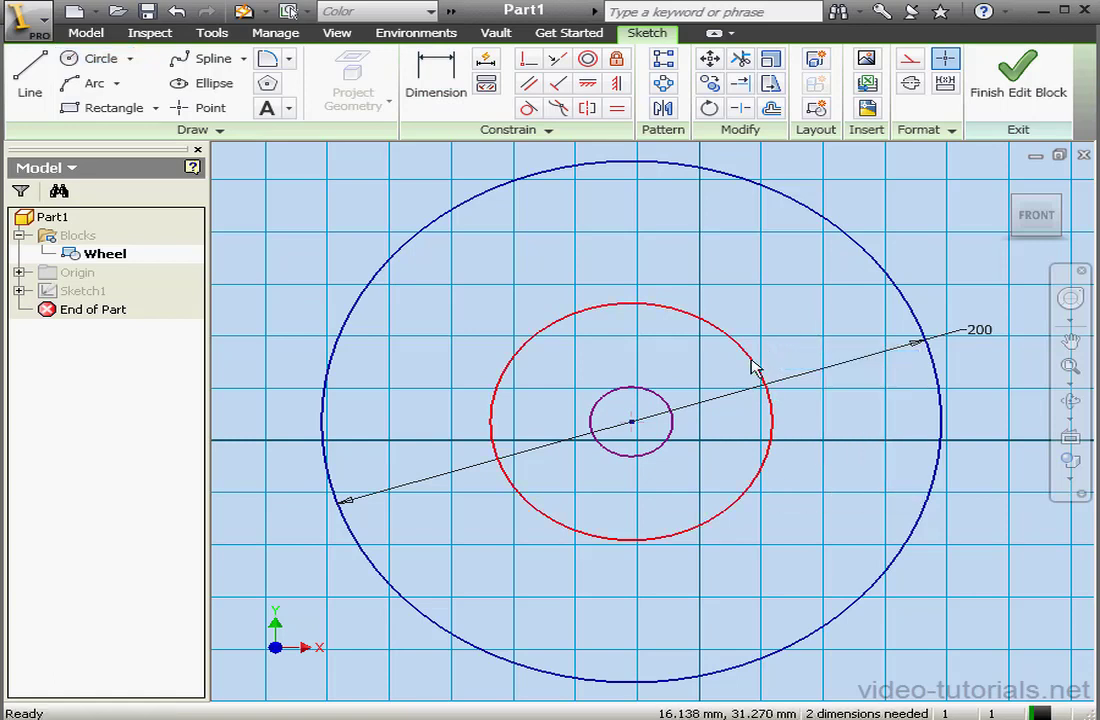
{"action": "left_click", "coordinate": [760, 369]}
{"action": "left_click", "coordinate": [909, 60]}
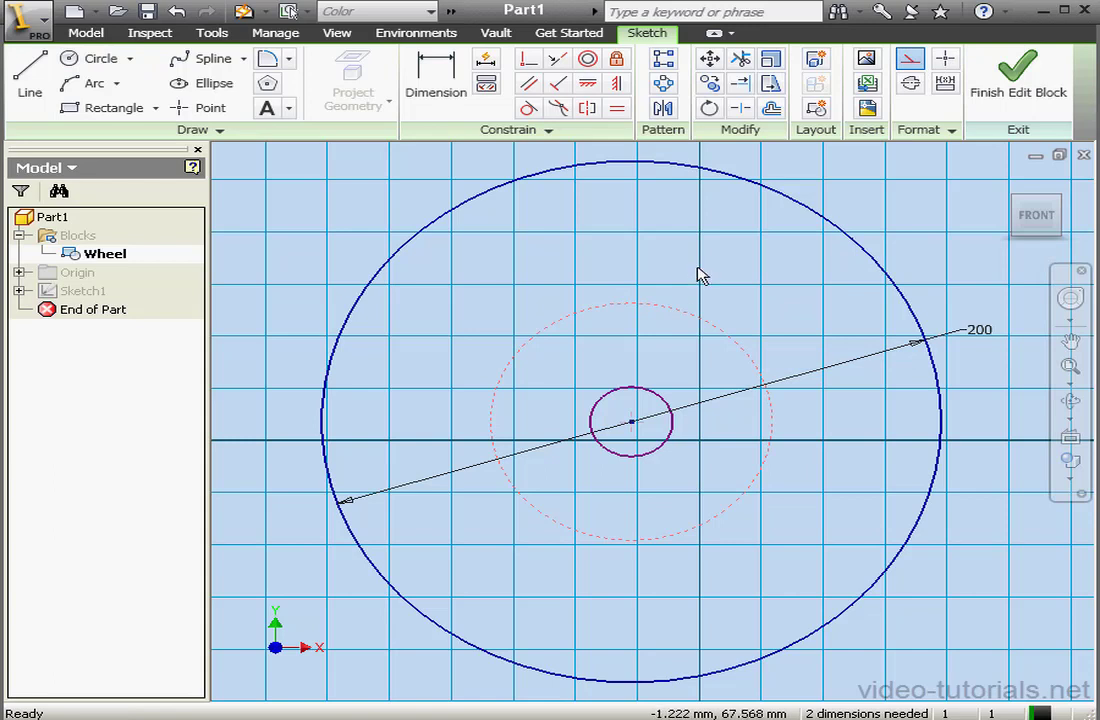
Dimension the small circle to 10 and the dashed construction circle to 90
{"action": "left_click", "coordinate": [452, 82]}
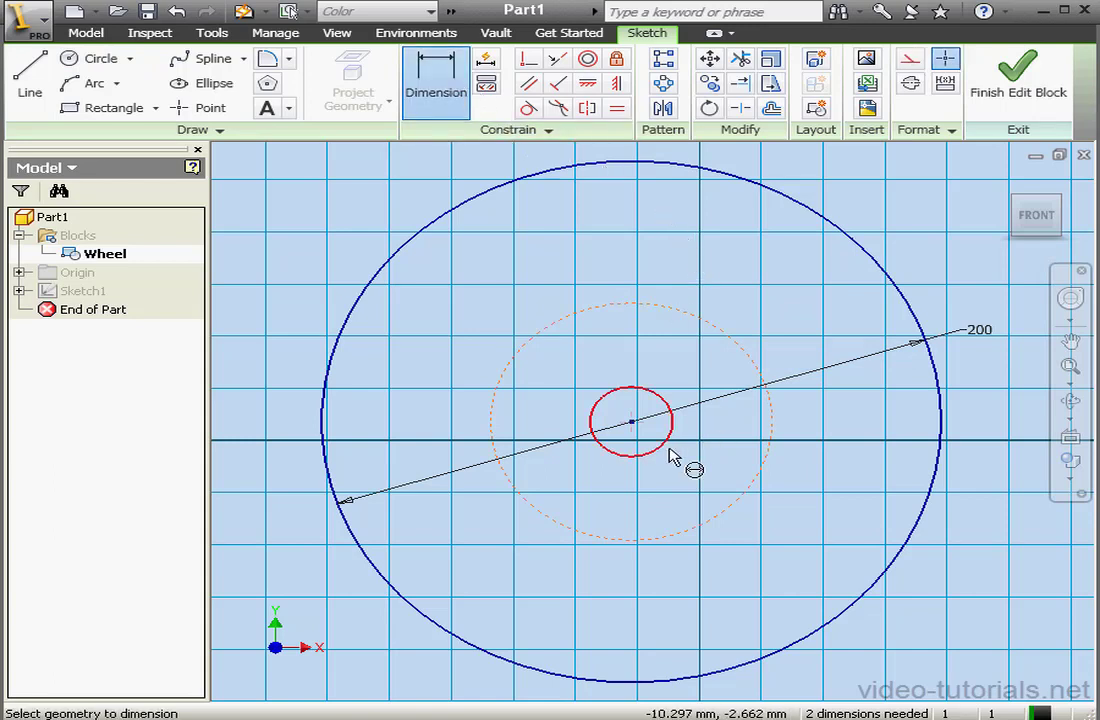
{"action": "left_click", "coordinate": [664, 447]}
{"action": "left_click", "coordinate": [681, 465]}
{"action": "type", "text": "1"}
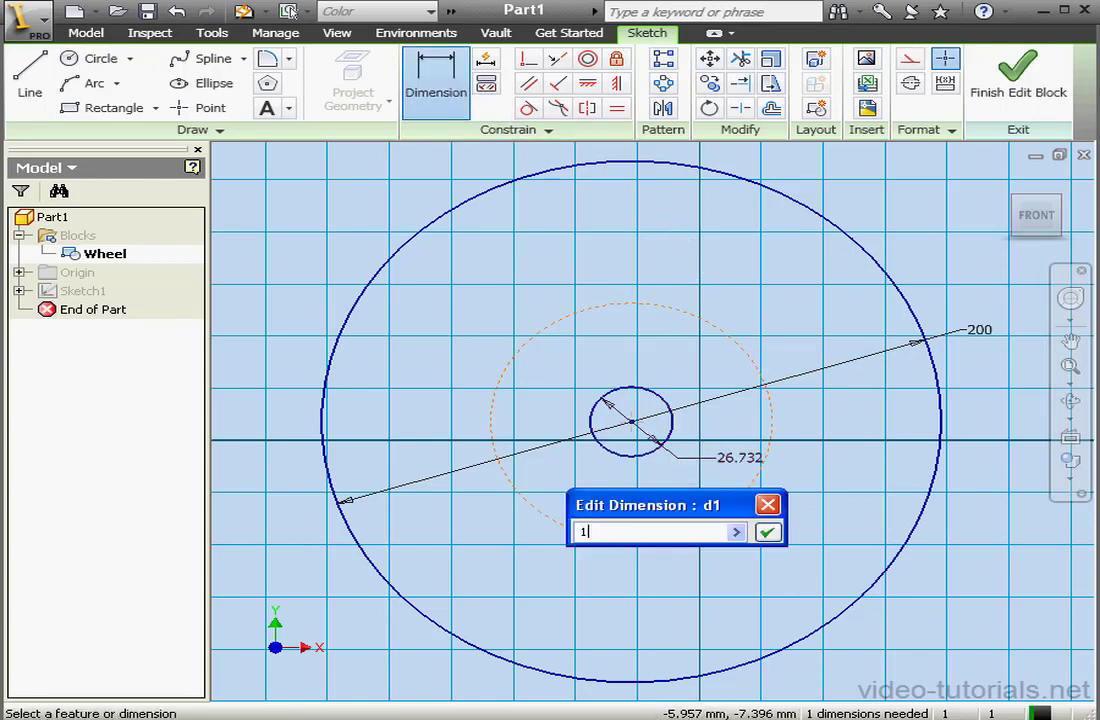
{"action": "type", "text": "0"}
{"action": "left_click", "coordinate": [767, 532]}
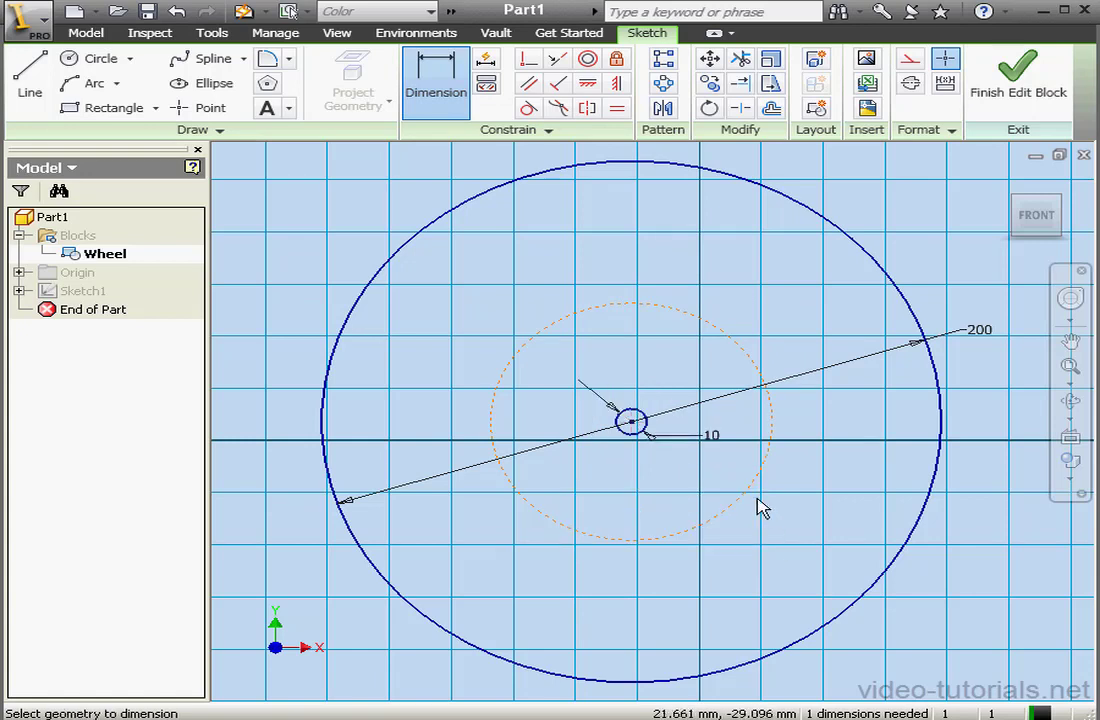
{"action": "left_click", "coordinate": [750, 500]}
{"action": "left_click", "coordinate": [798, 513]}
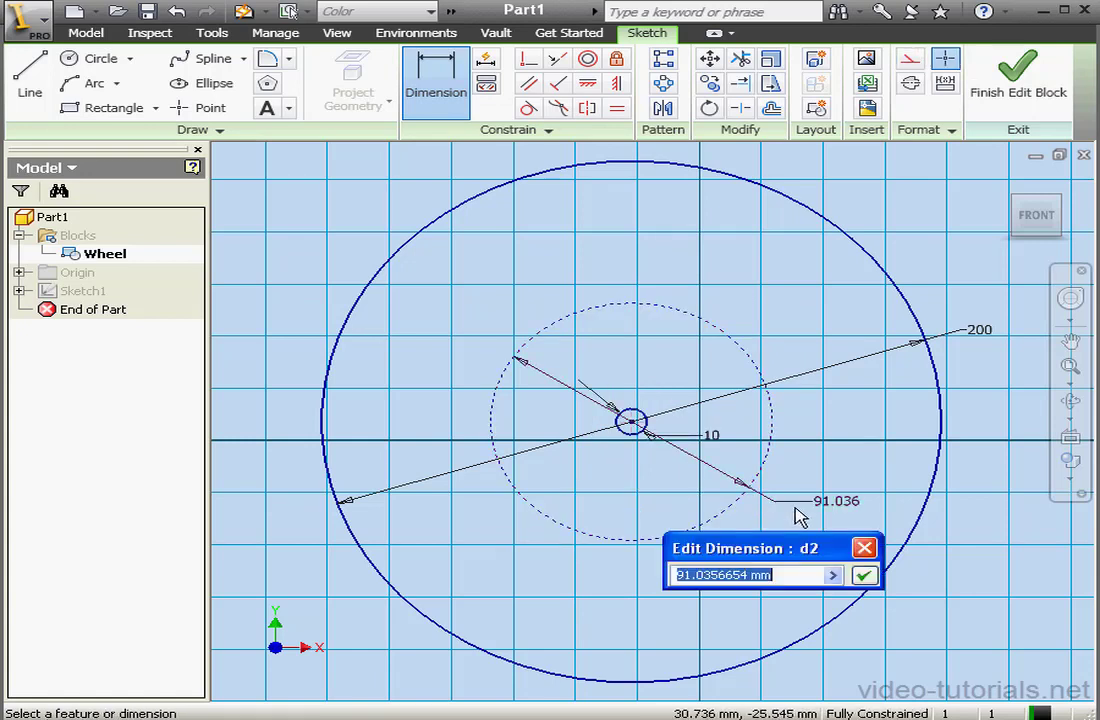
{"action": "type", "text": "90"}
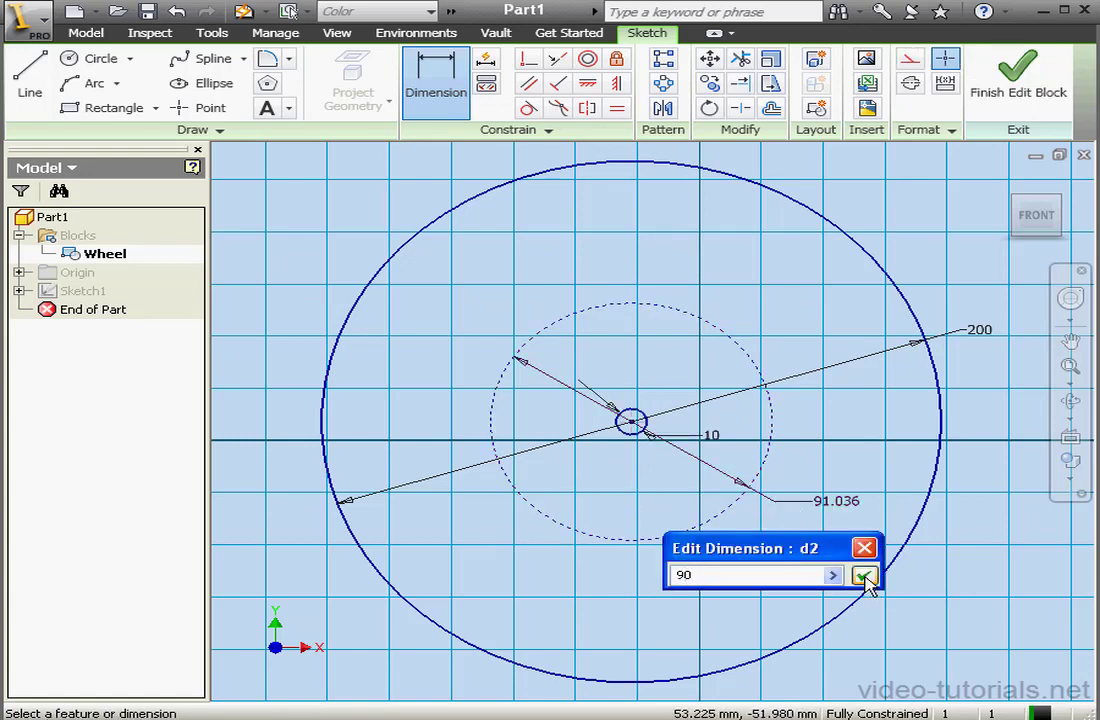
{"action": "left_click", "coordinate": [862, 576]}
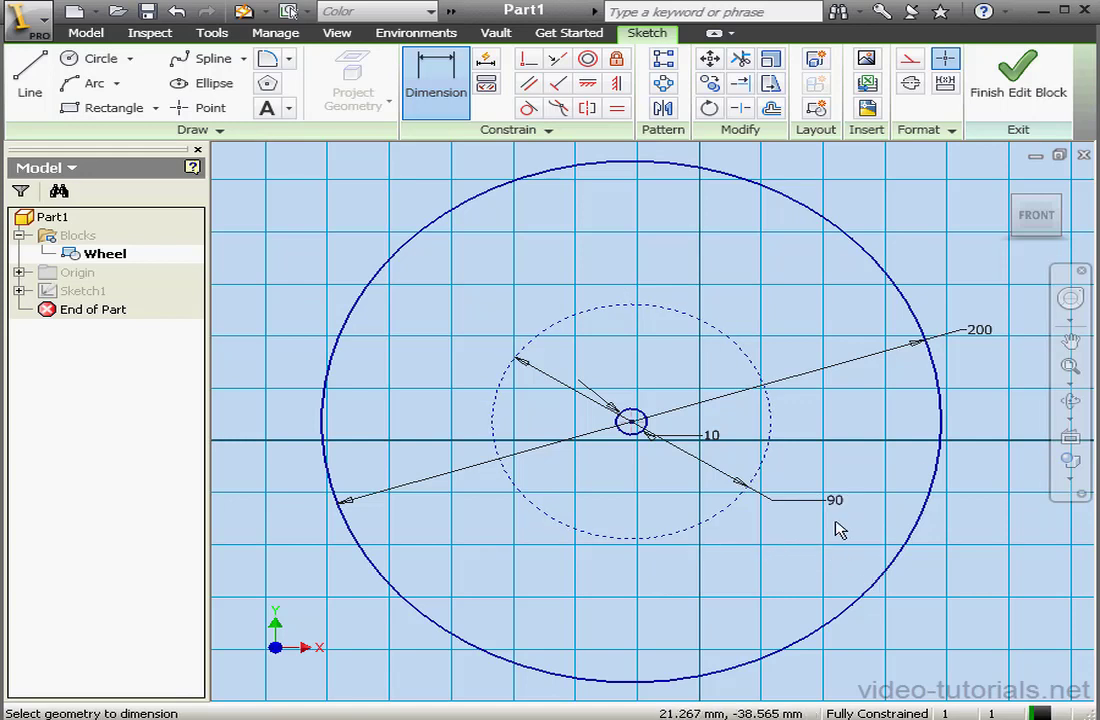
Draw a tall narrow rectangle to the right of the wheel
{"action": "left_click", "coordinate": [1068, 341]}
{"action": "mouse_move", "coordinate": [982, 307]}
{"action": "left_mouse_down"}
{"action": "mouse_move", "coordinate": [697, 410]}
{"action": "mouse_move", "coordinate": [678, 432]}
{"action": "left_mouse_up"}
{"action": "left_click", "coordinate": [1070, 341]}
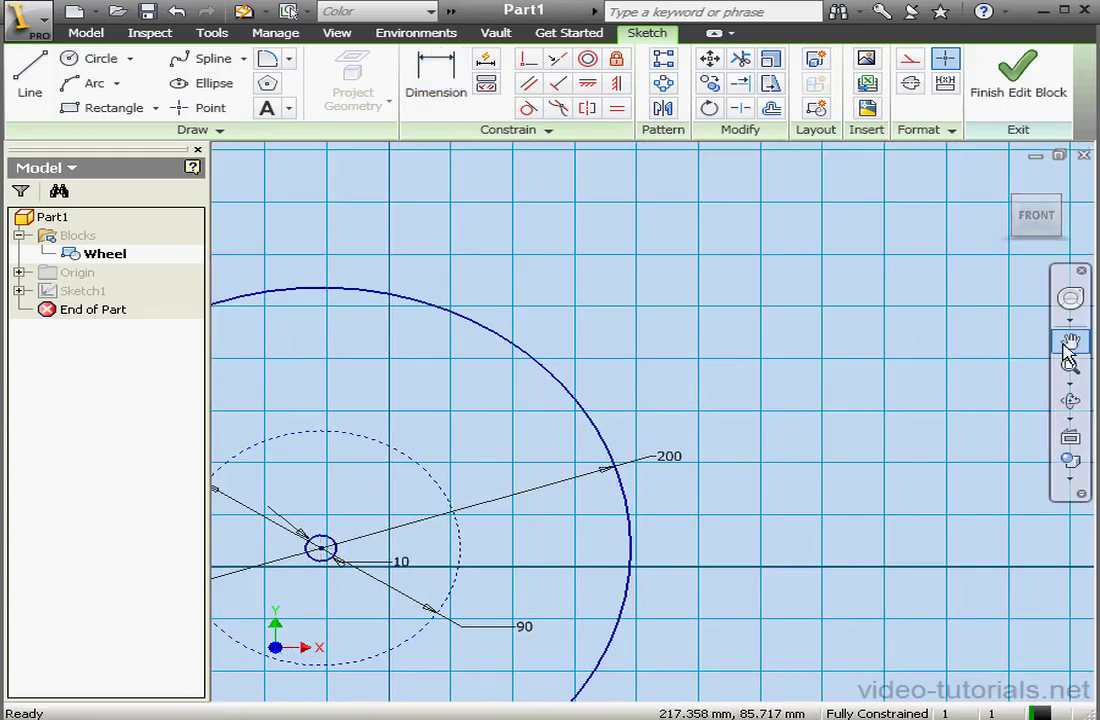
{"action": "left_click", "coordinate": [100, 107]}
{"action": "left_click", "coordinate": [728, 328]}
{"action": "left_click", "coordinate": [768, 497]}
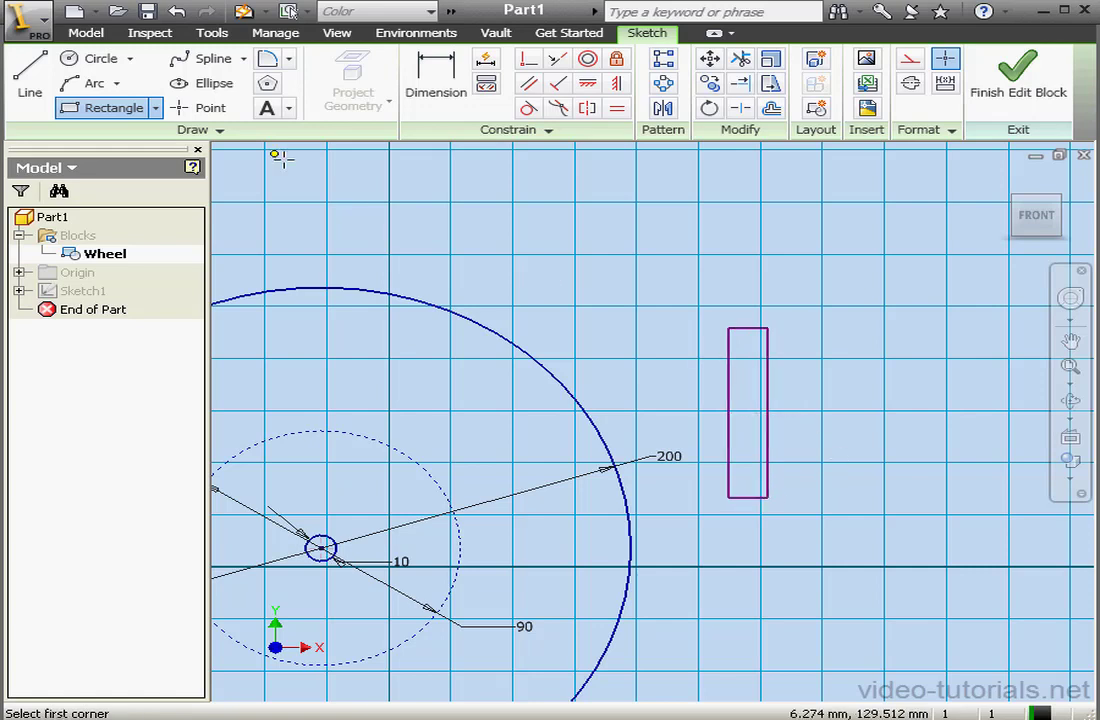
Cap the rectangle's top and bottom with tangent arcs and make the end lines construction
{"action": "left_click", "coordinate": [116, 84]}
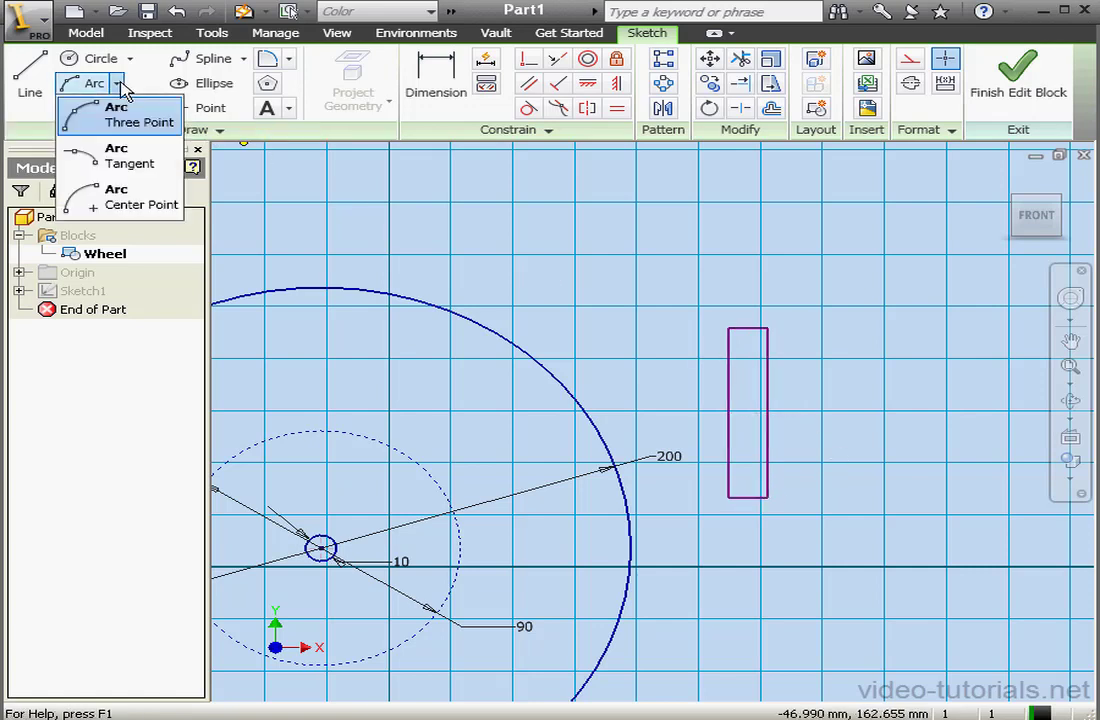
{"action": "left_click", "coordinate": [125, 158]}
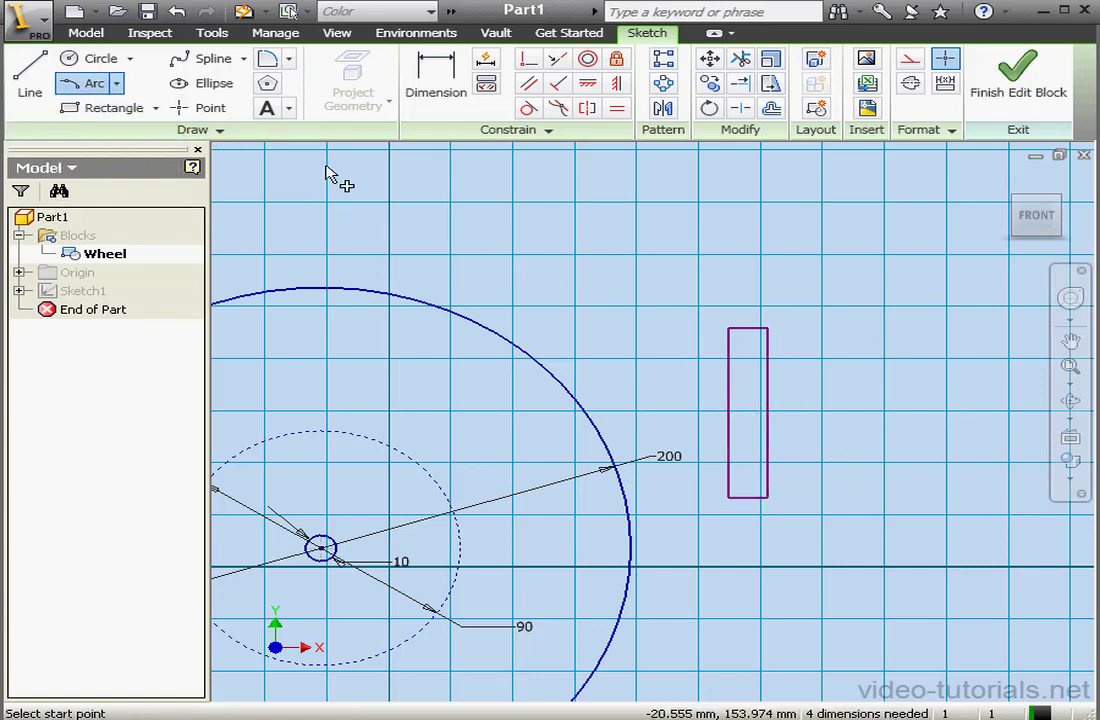
{"action": "left_click", "coordinate": [729, 328]}
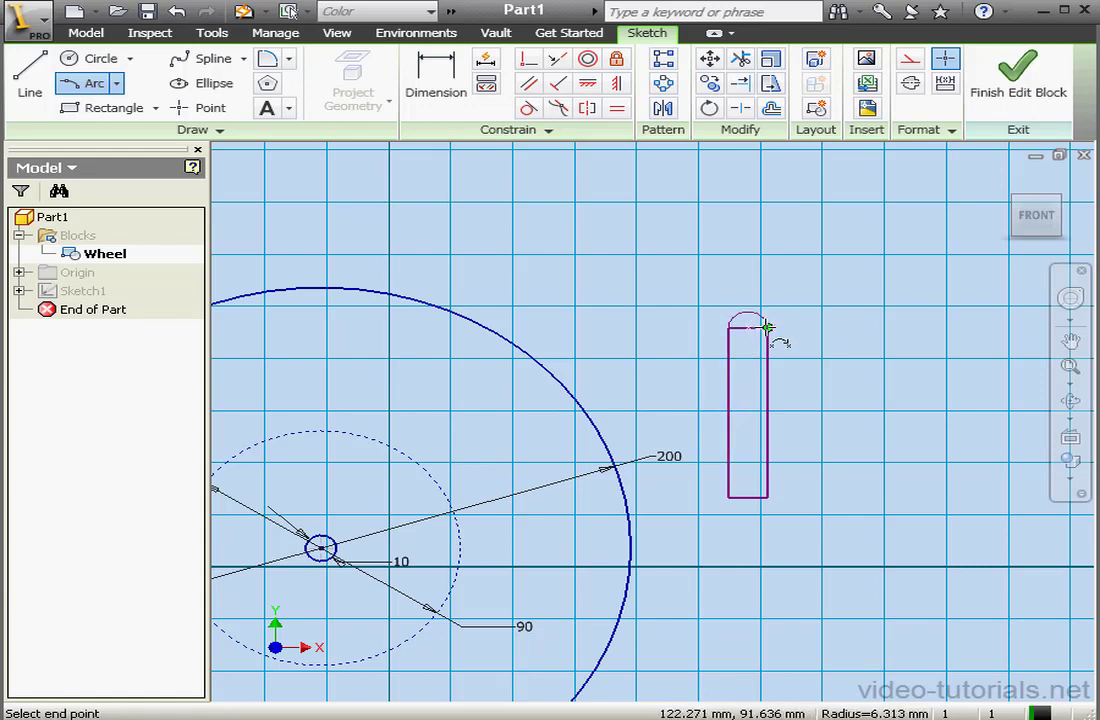
{"action": "left_click", "coordinate": [767, 327]}
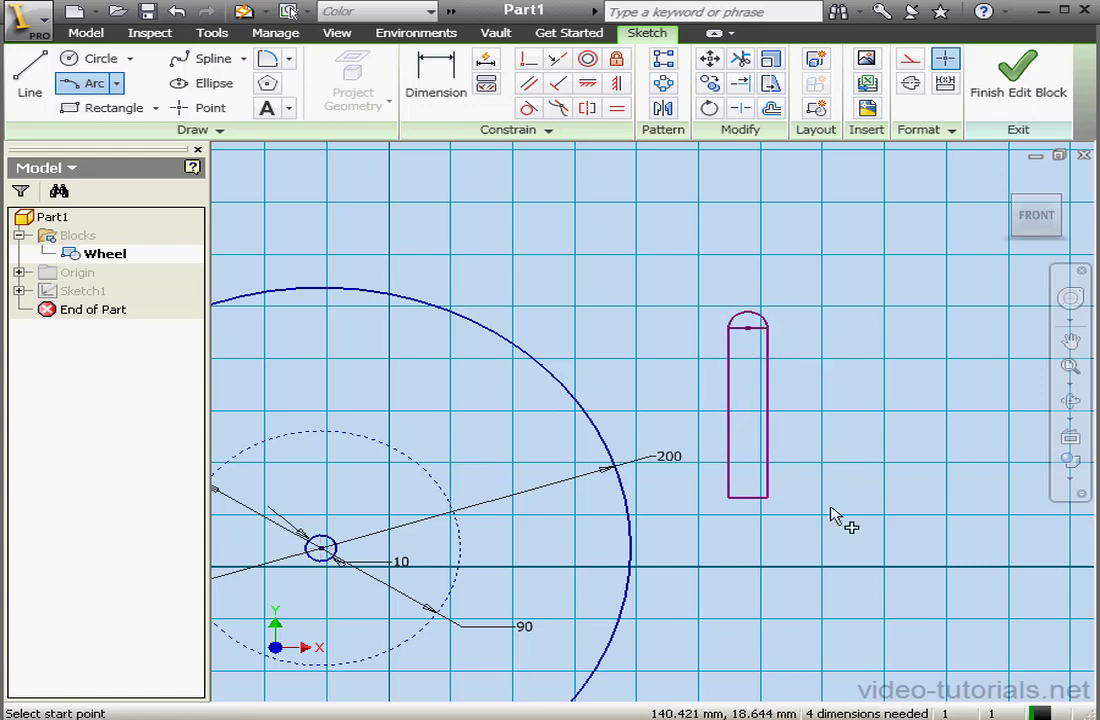
{"action": "left_click", "coordinate": [729, 497]}
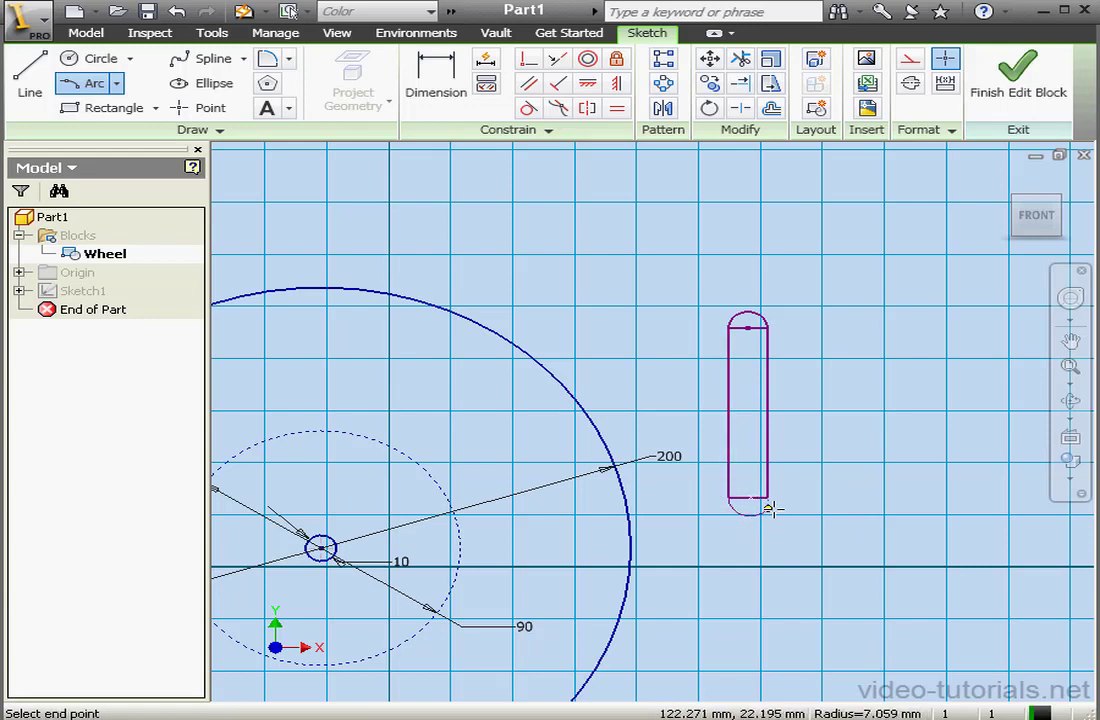
{"action": "left_click", "coordinate": [767, 498]}
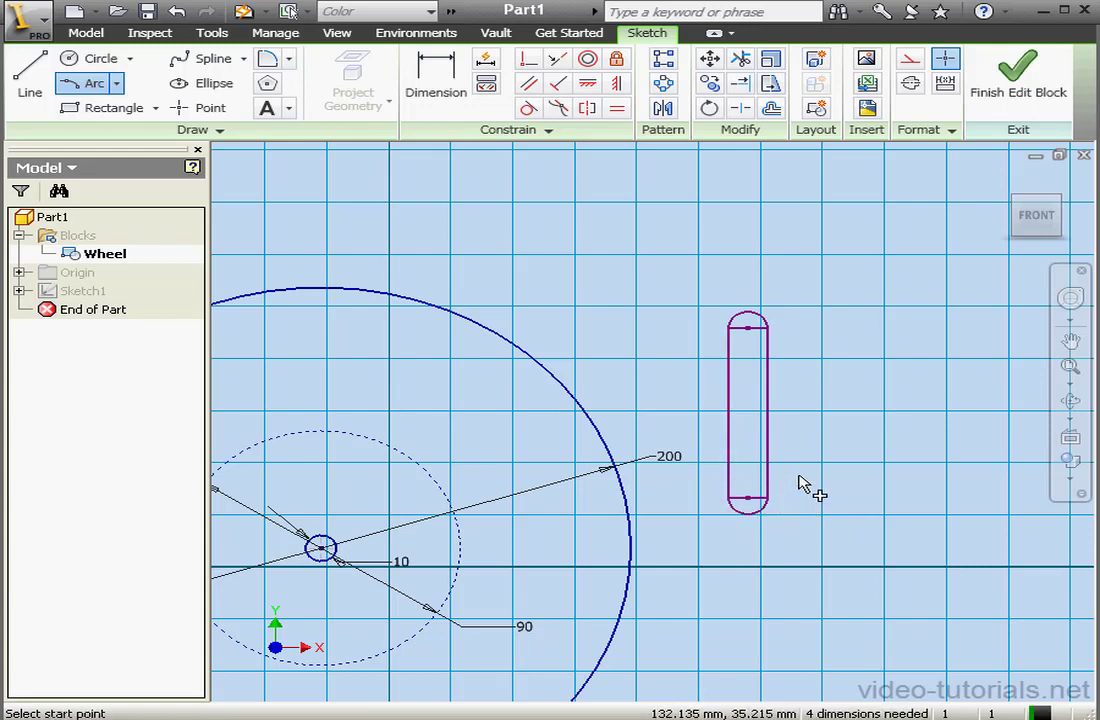
{"action": "right_click", "coordinate": [815, 428]}
{"action": "left_click", "coordinate": [850, 428]}
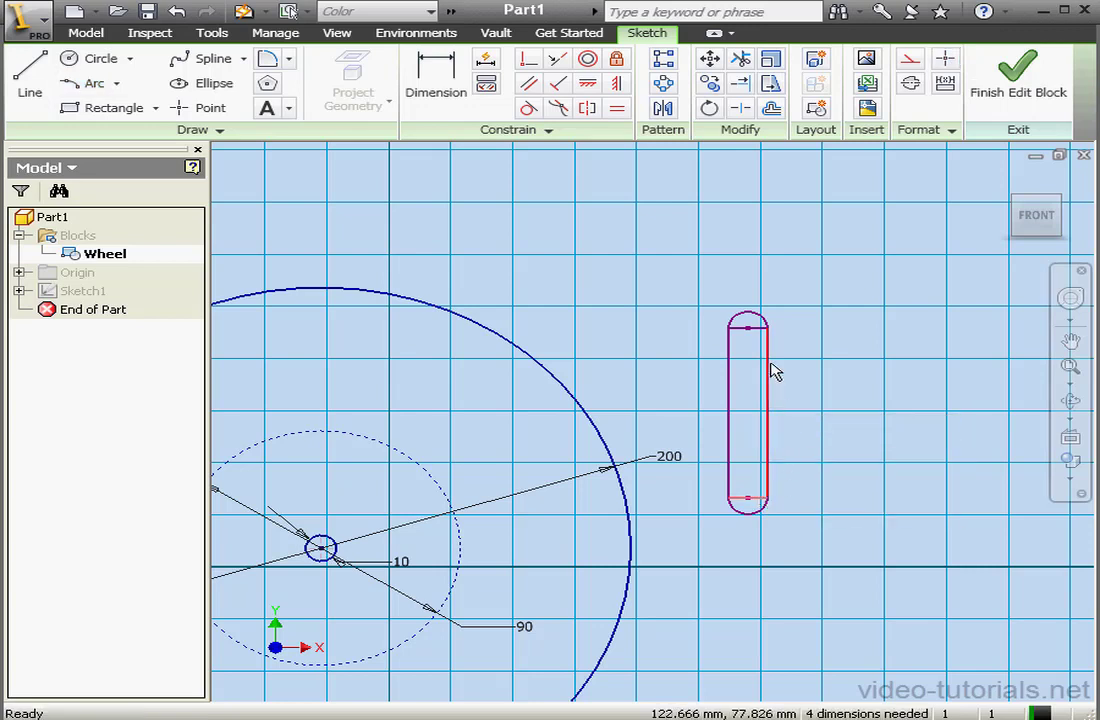
{"action": "left_click", "coordinate": [912, 60]}
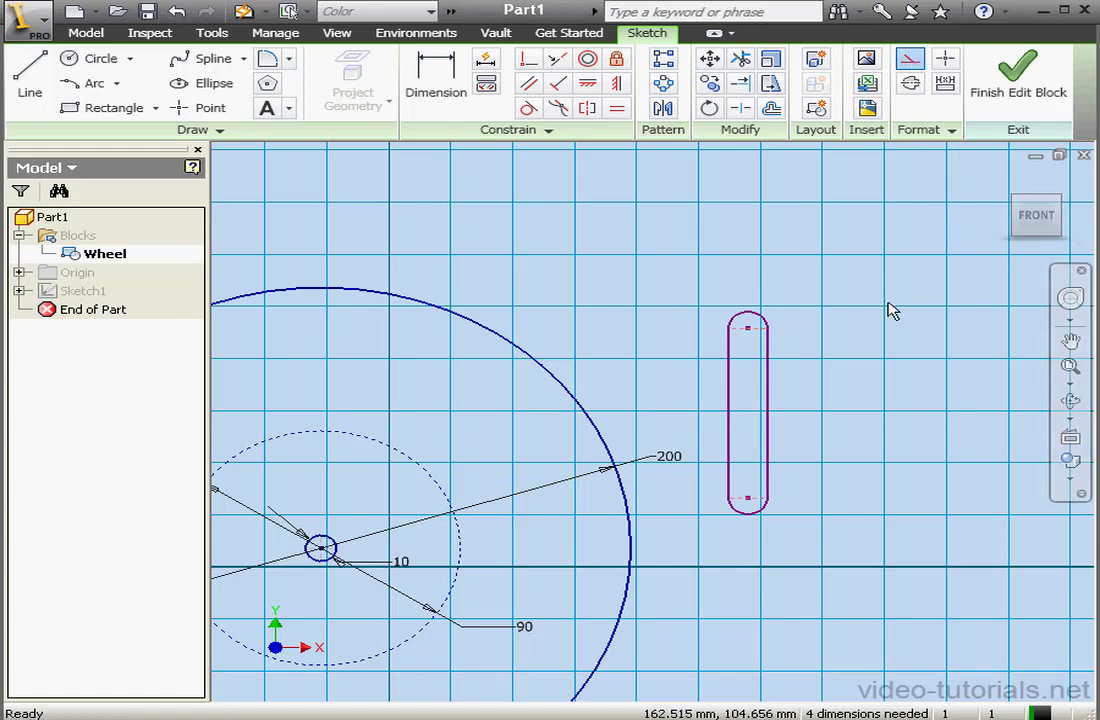
Dimension the slot's top end arc to a 5.5 radius
{"action": "left_click", "coordinate": [432, 78]}
{"action": "left_click", "coordinate": [763, 319]}
{"action": "left_click", "coordinate": [790, 308]}
{"action": "type", "text": "5.5"}
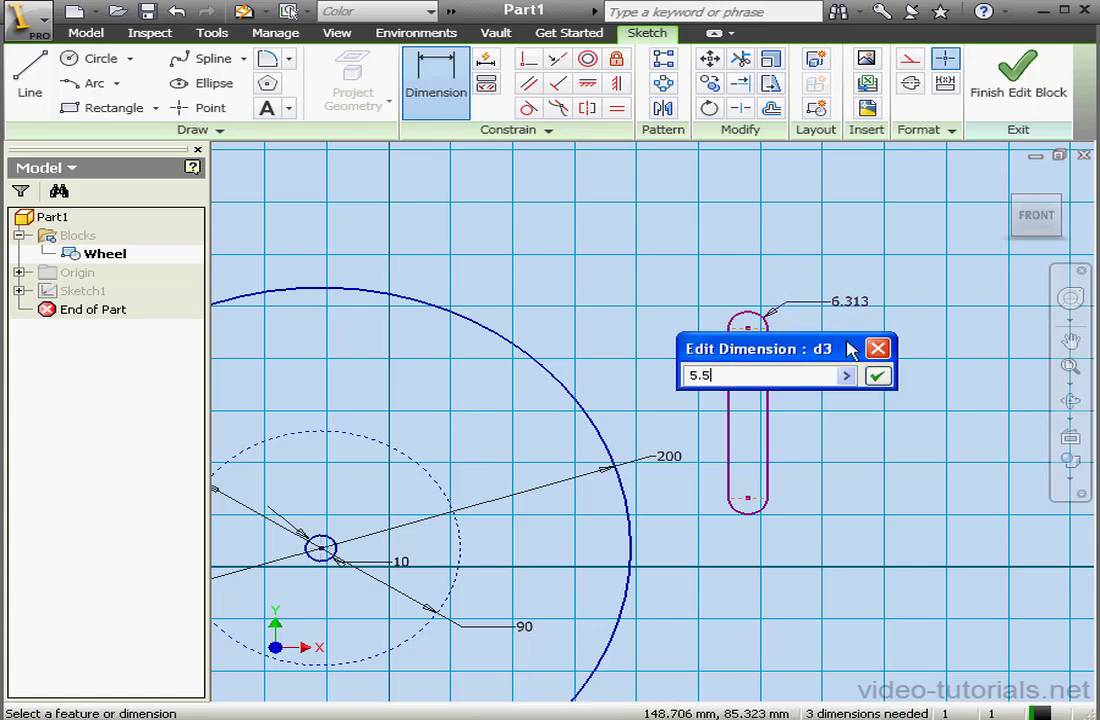
{"action": "key", "text": "Return"}
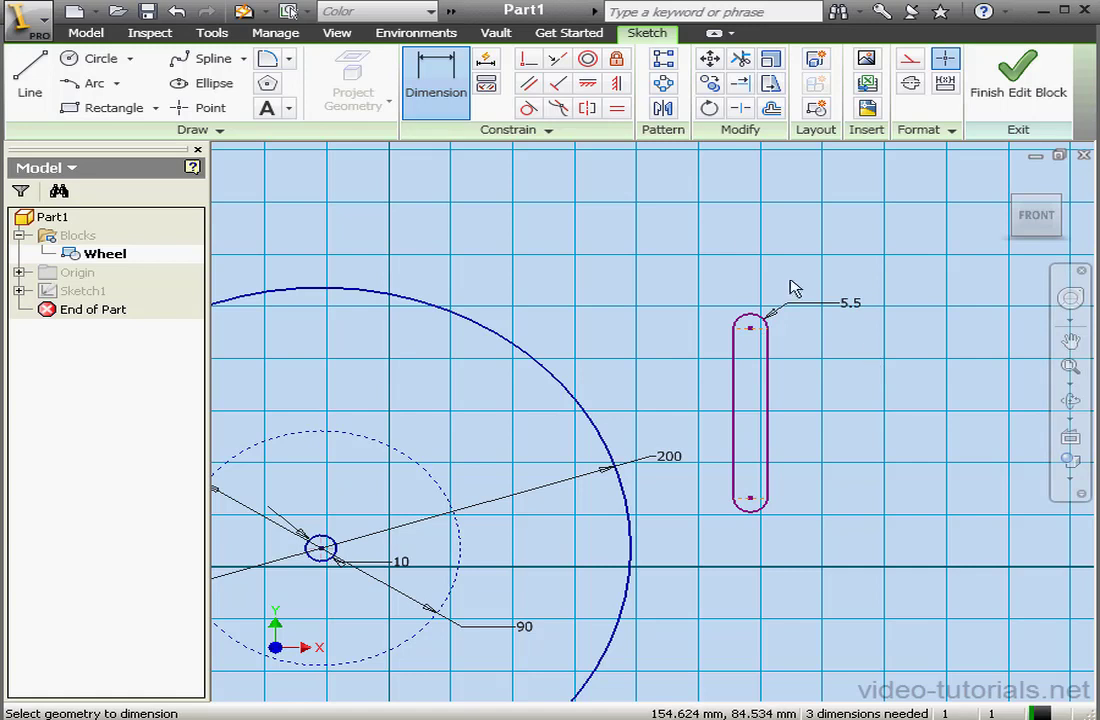
Make the slot's bottom point coincident with the dashed circle and its top point with the outer circle
{"action": "left_click", "coordinate": [753, 503]}
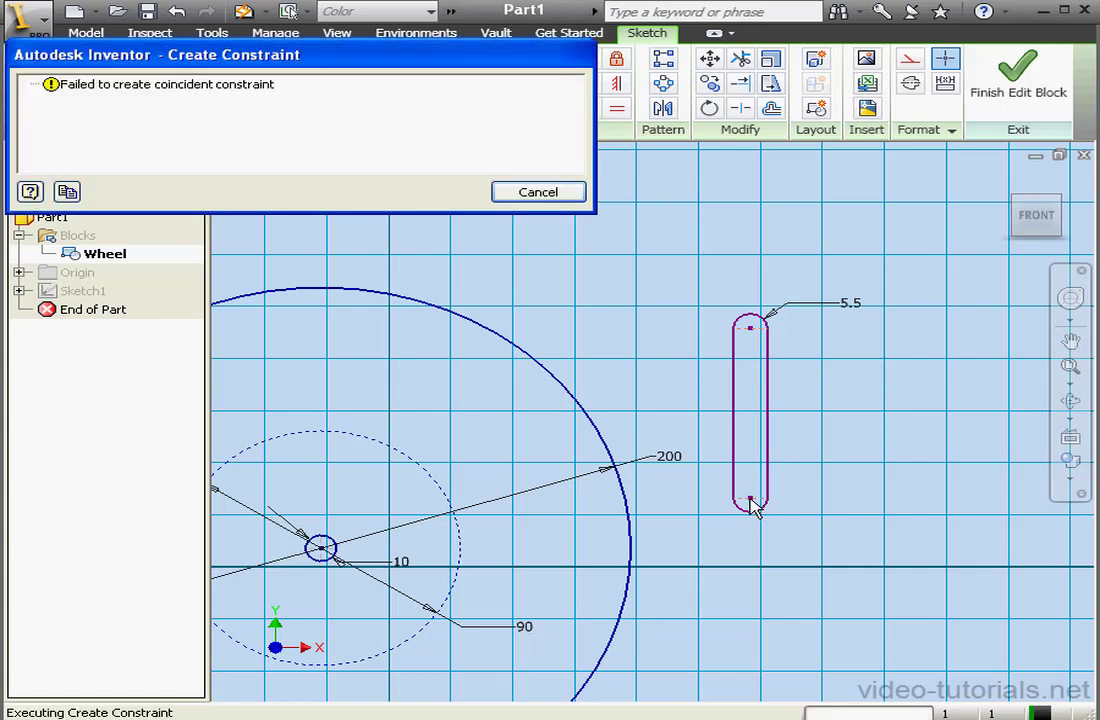
{"action": "left_click", "coordinate": [548, 194]}
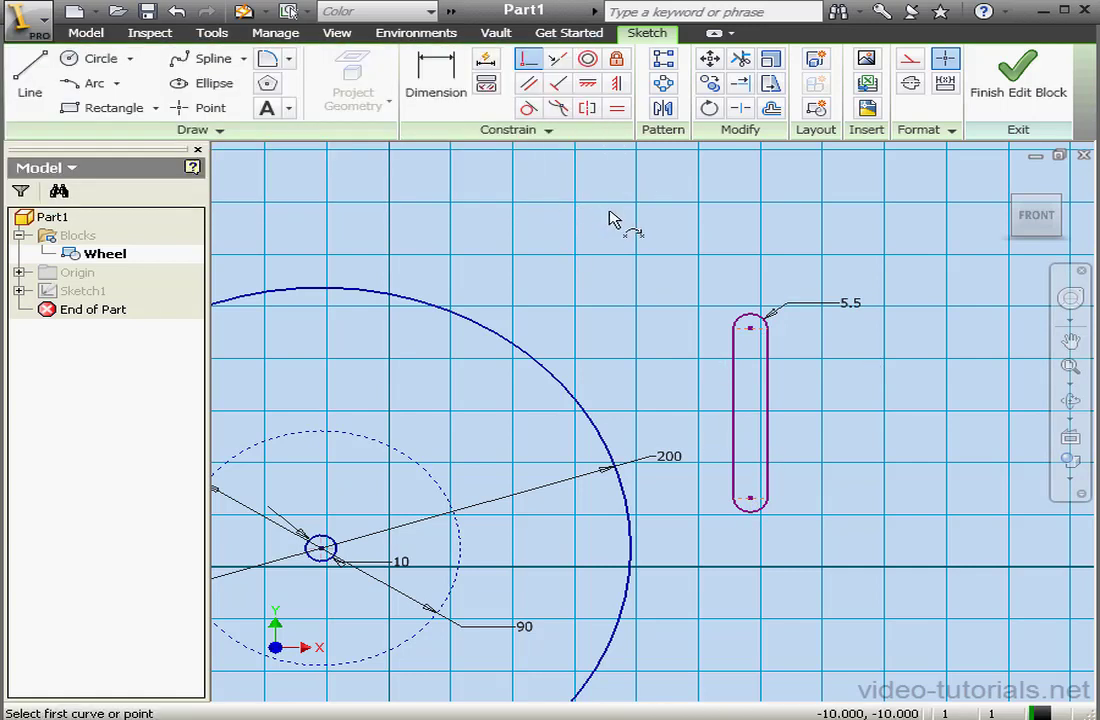
{"action": "left_click", "coordinate": [751, 499]}
{"action": "left_click", "coordinate": [459, 545]}
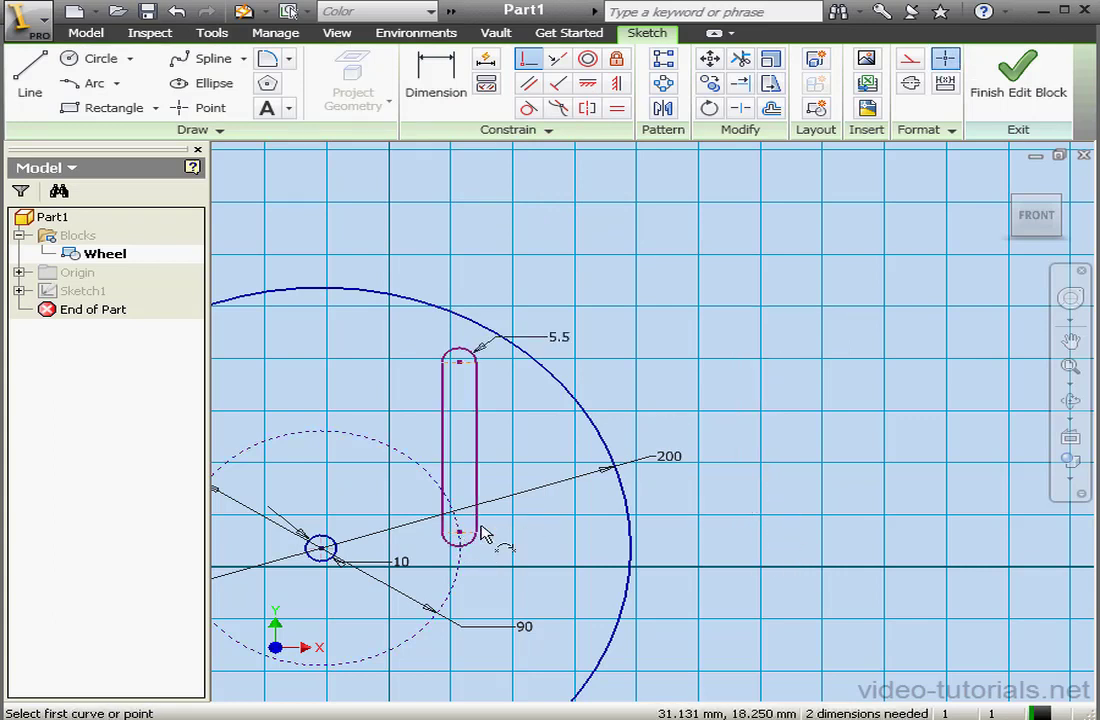
{"action": "left_click", "coordinate": [459, 361]}
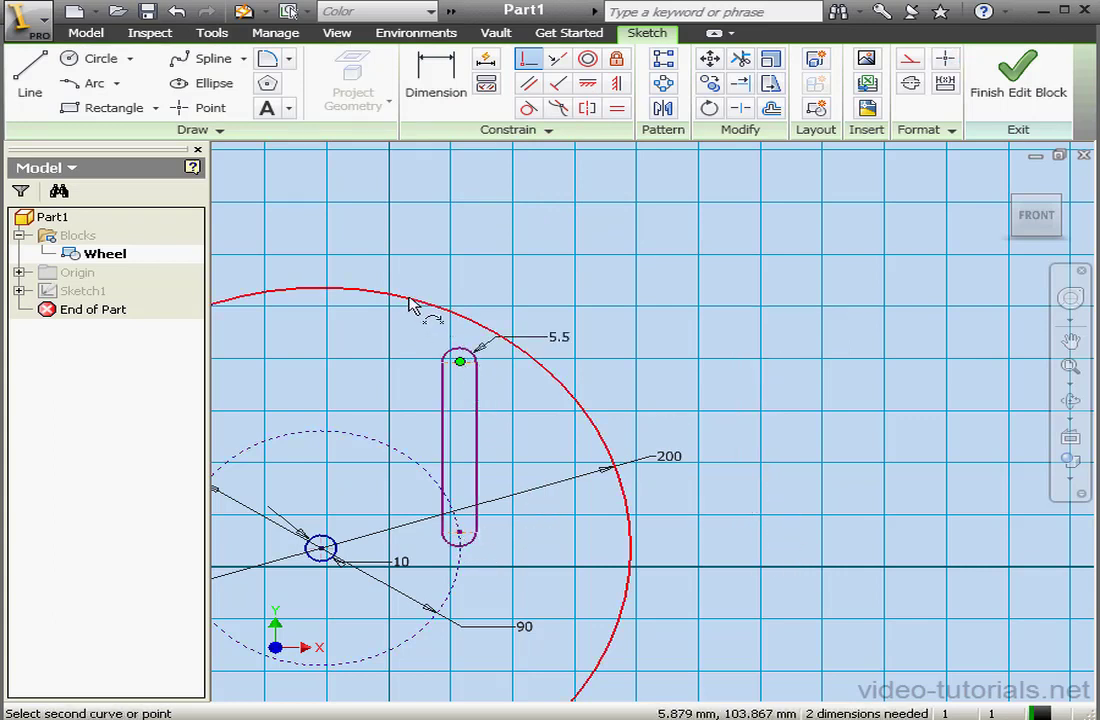
{"action": "left_click", "coordinate": [412, 305]}
{"action": "right_click", "coordinate": [545, 207]}
{"action": "left_click", "coordinate": [568, 228]}
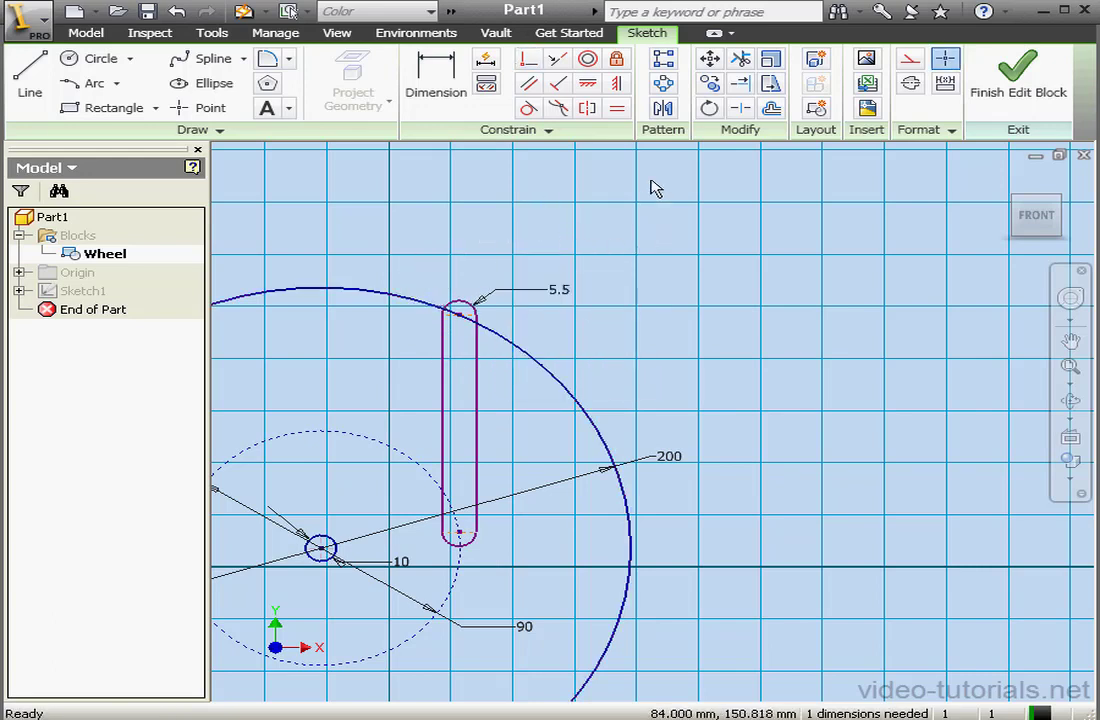
Constrain the slot's bottom point vertically above the wheel centre
{"action": "left_click", "coordinate": [616, 84]}
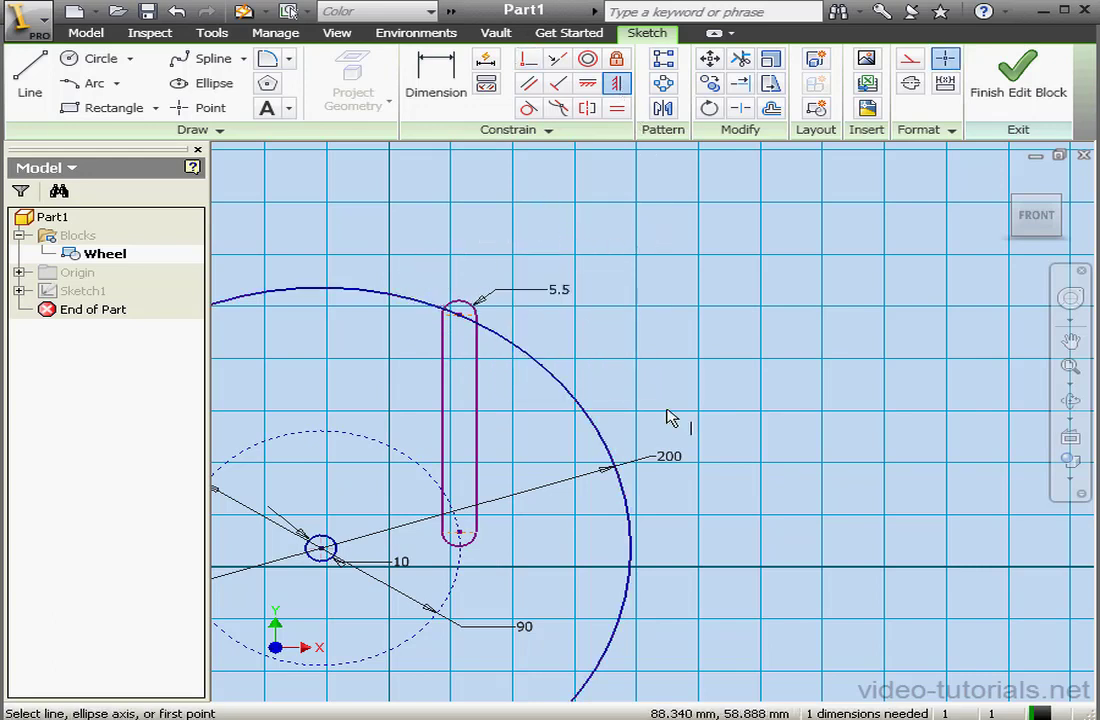
{"action": "left_click", "coordinate": [462, 534]}
{"action": "left_click", "coordinate": [322, 549]}
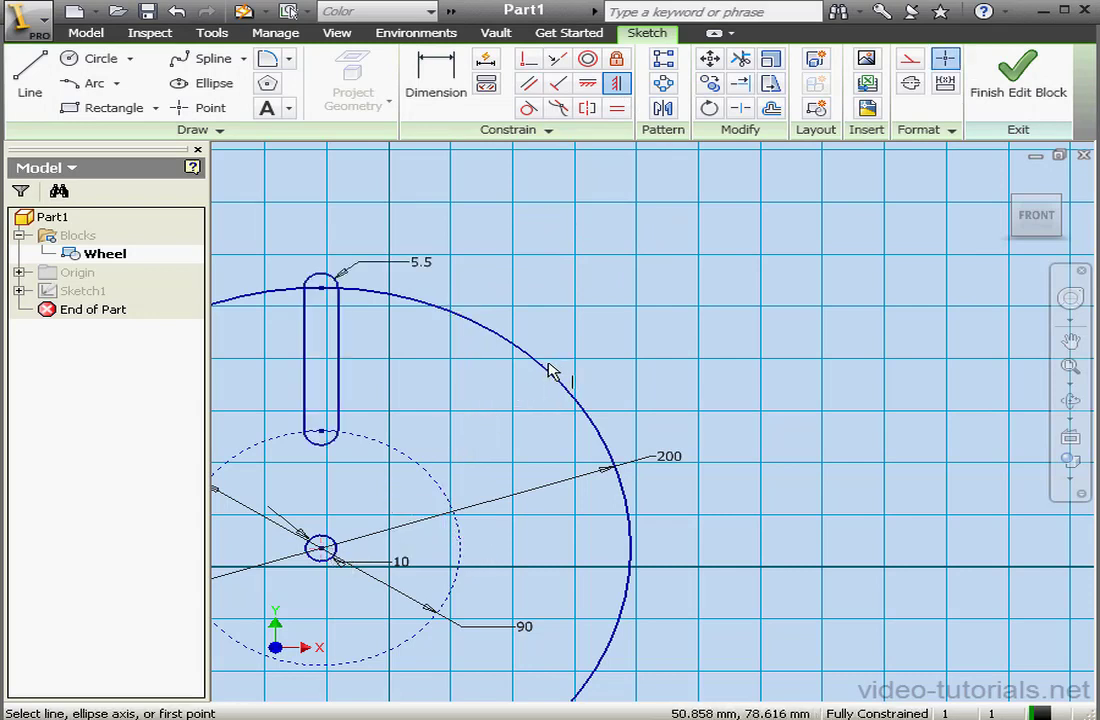
Circular-pattern the slot 5 times over 360 degrees about the small centre circle
{"action": "left_click", "coordinate": [663, 83]}
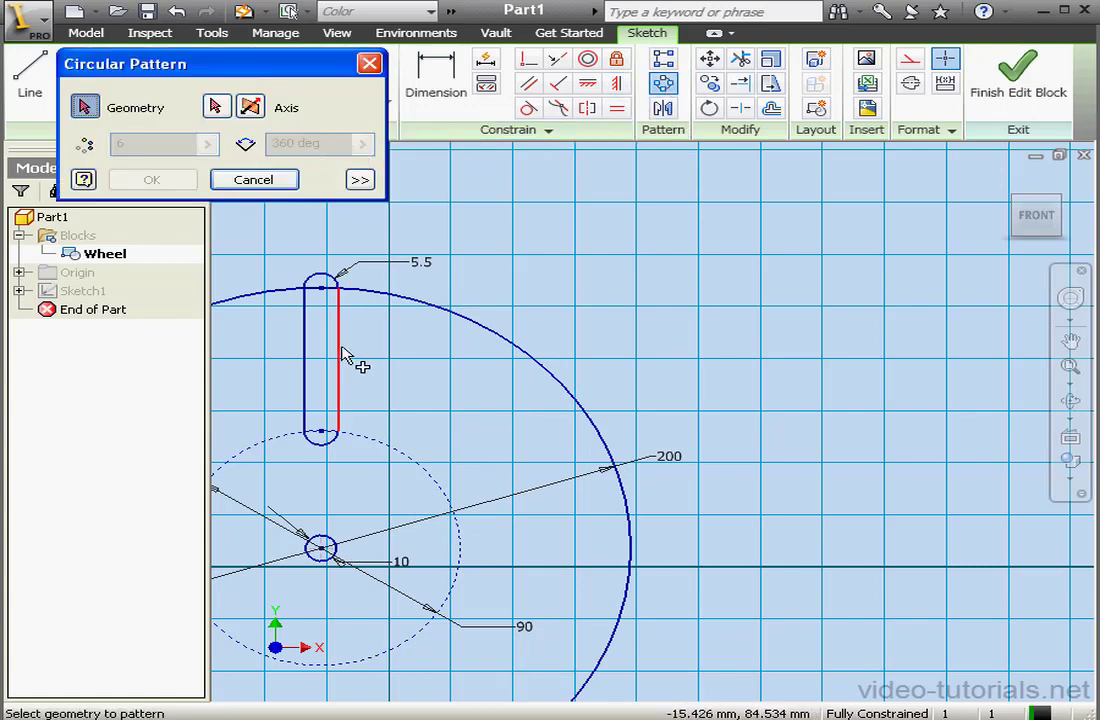
{"action": "left_click", "coordinate": [329, 444]}
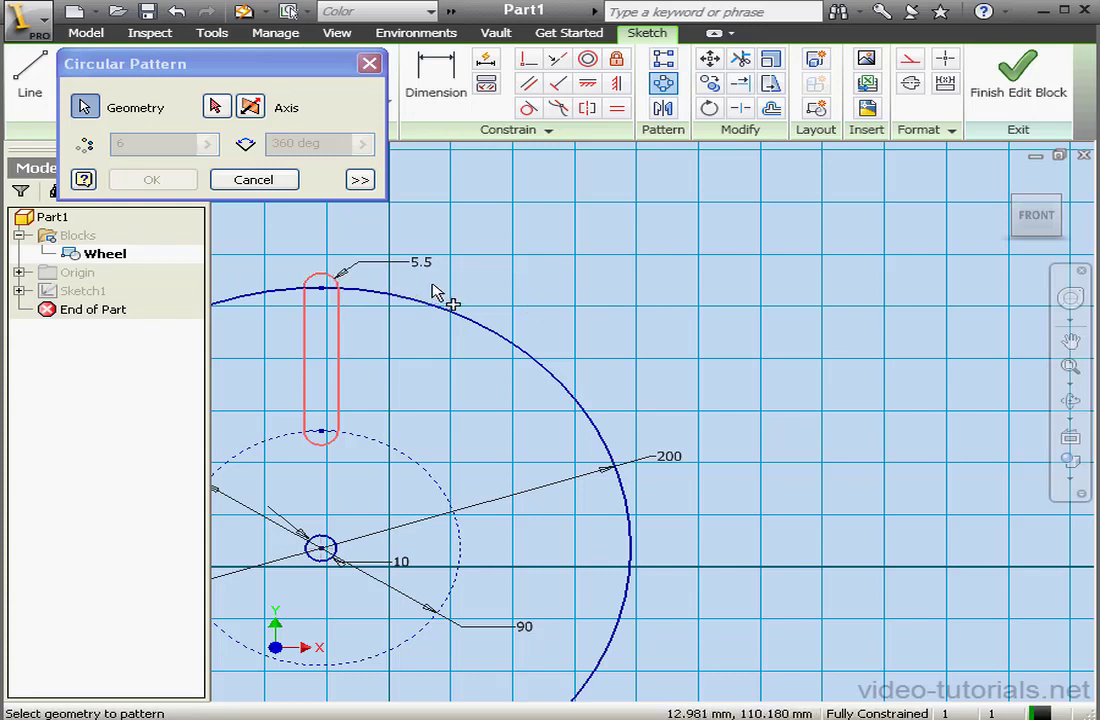
{"action": "left_click", "coordinate": [217, 107]}
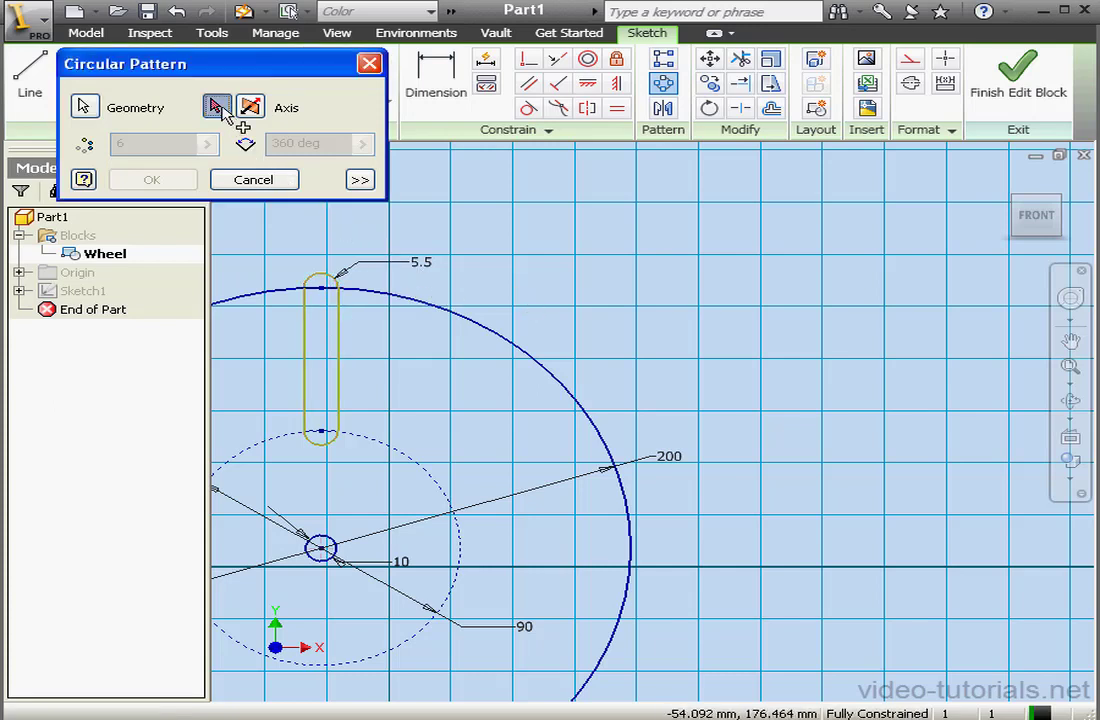
{"action": "left_click", "coordinate": [332, 558]}
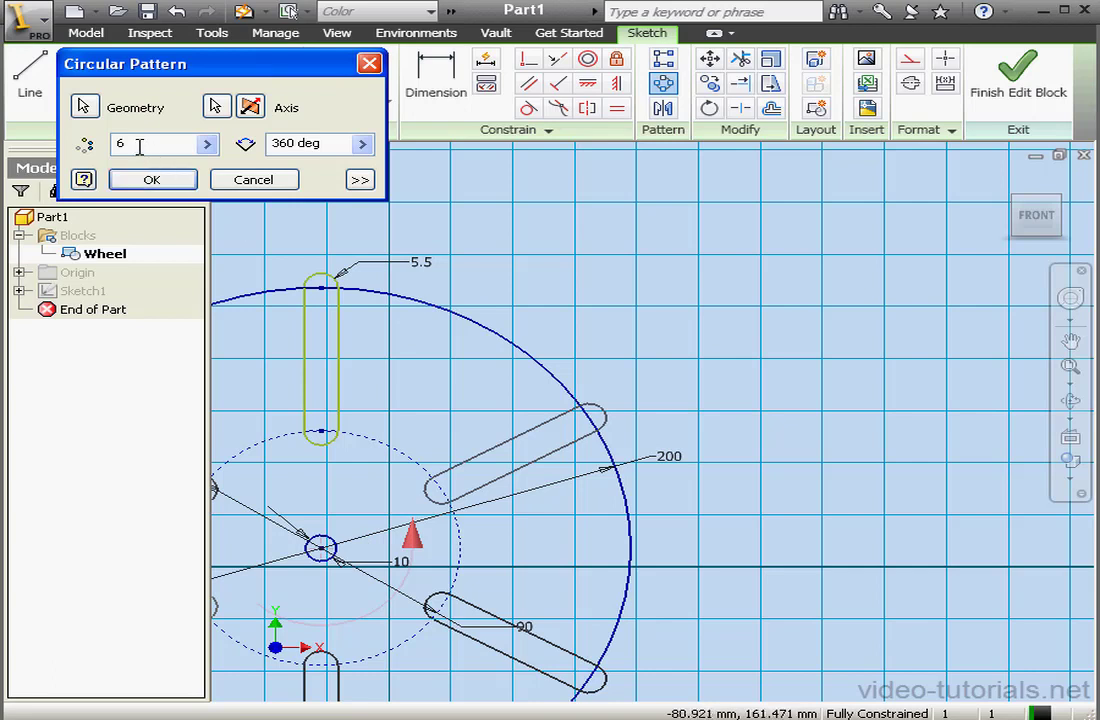
{"action": "left_click_drag", "start_coordinate": [141, 153], "coordinate": [106, 155]}
{"action": "type", "text": "5"}
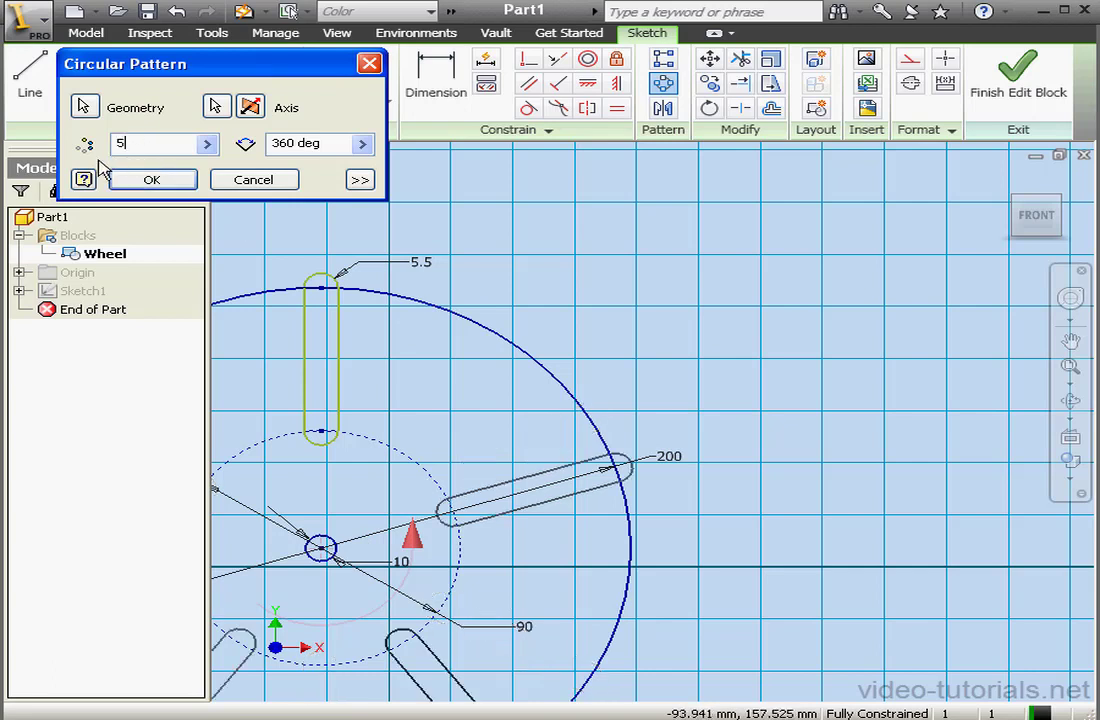
{"action": "left_click", "coordinate": [176, 182]}
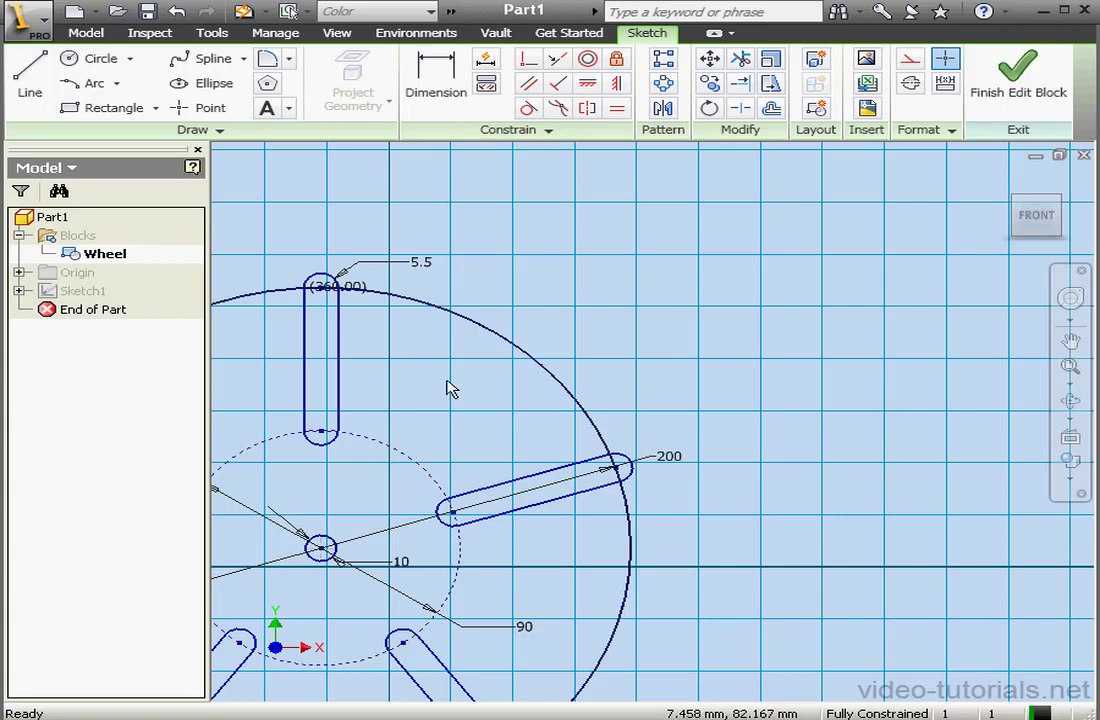
Draw a construction circle above the wheel's centre
{"action": "left_click", "coordinate": [79, 62]}
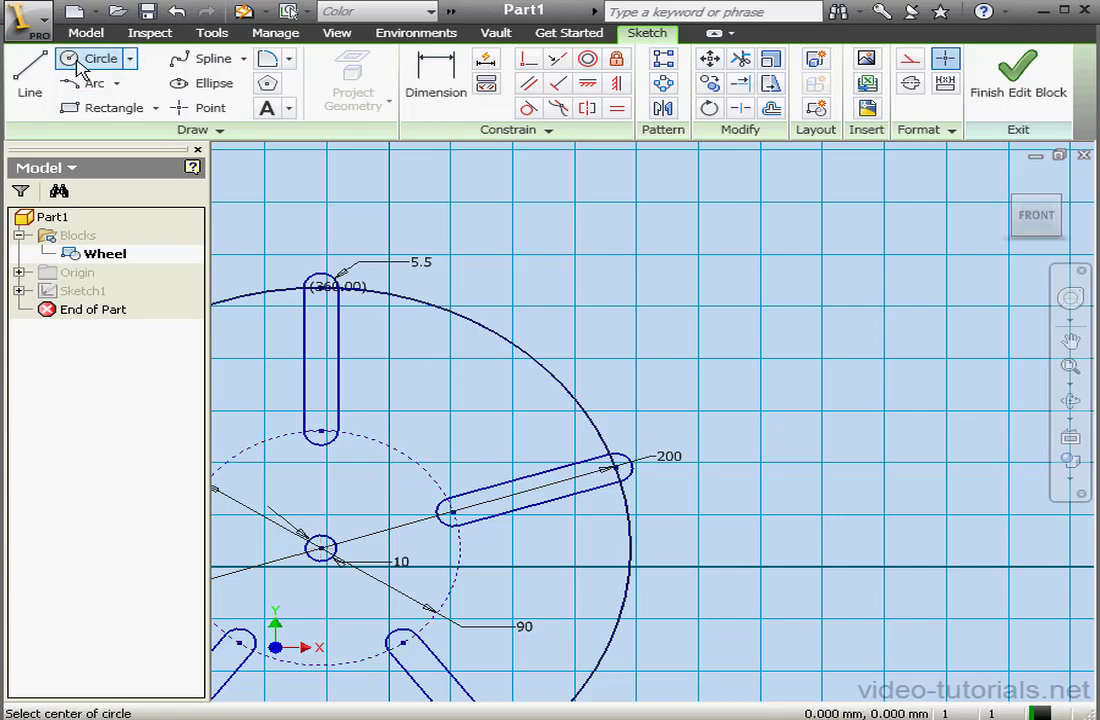
{"action": "left_click", "coordinate": [912, 63]}
{"action": "left_click", "coordinate": [517, 247]}
{"action": "left_click", "coordinate": [570, 284]}
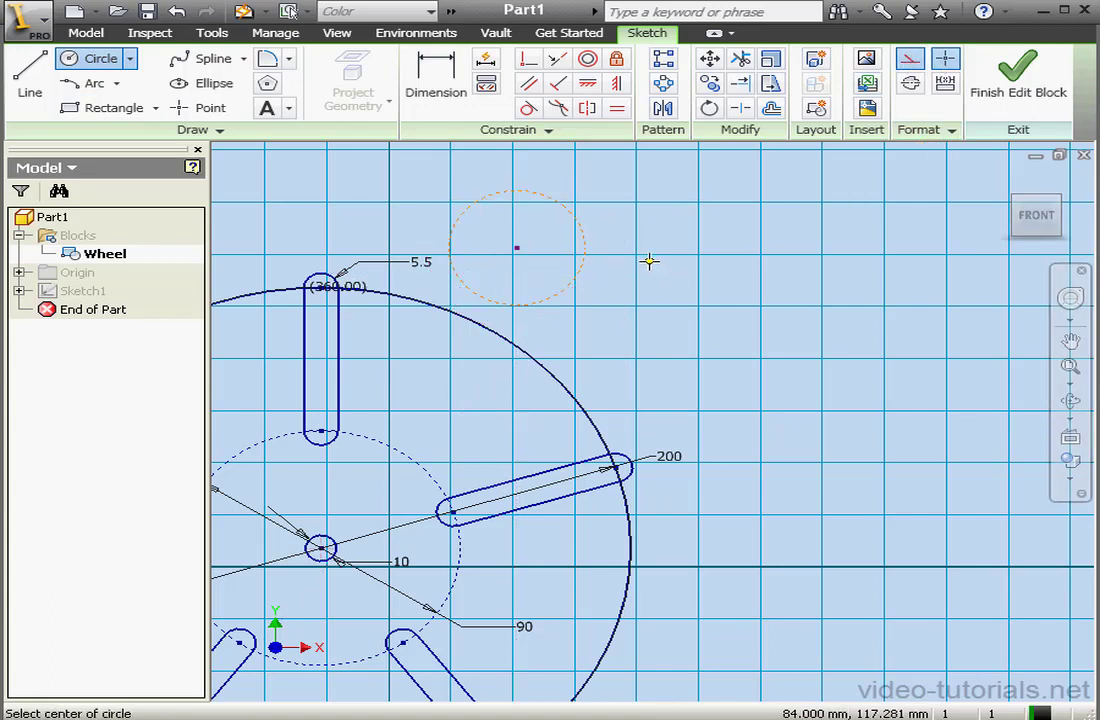
{"action": "right_click", "coordinate": [647, 261]}
{"action": "left_click", "coordinate": [700, 272]}
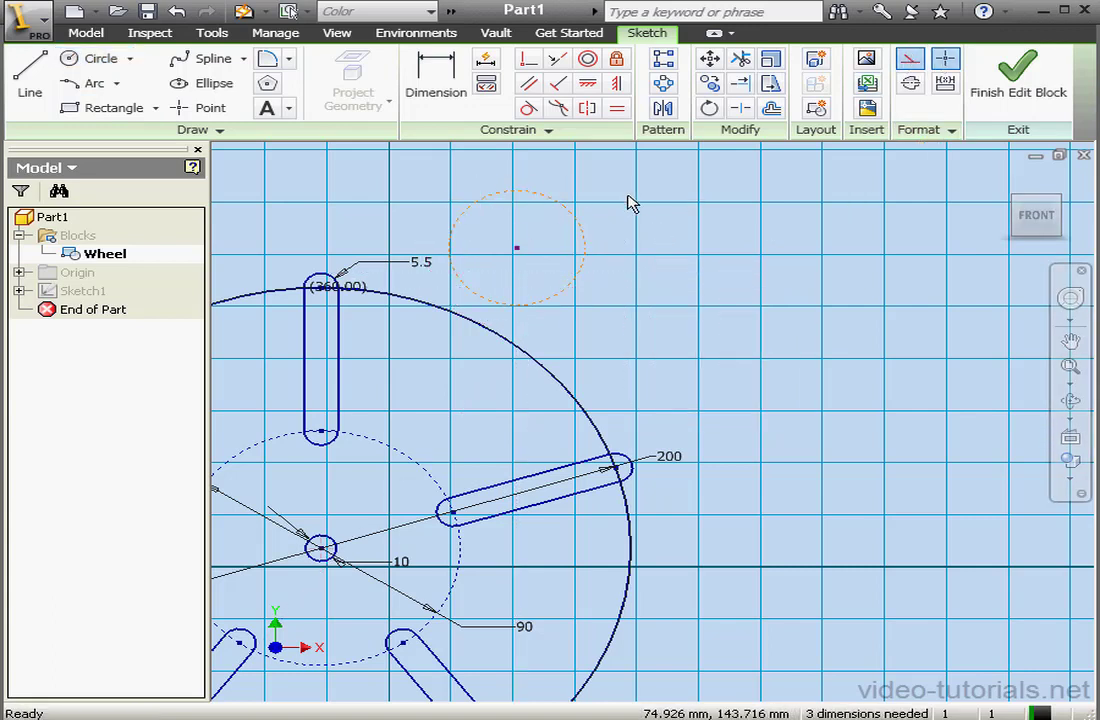
Constrain the construction circle with perpendicular and tangent constraints to the rim and slot until fully constrained
{"action": "left_click", "coordinate": [527, 58]}
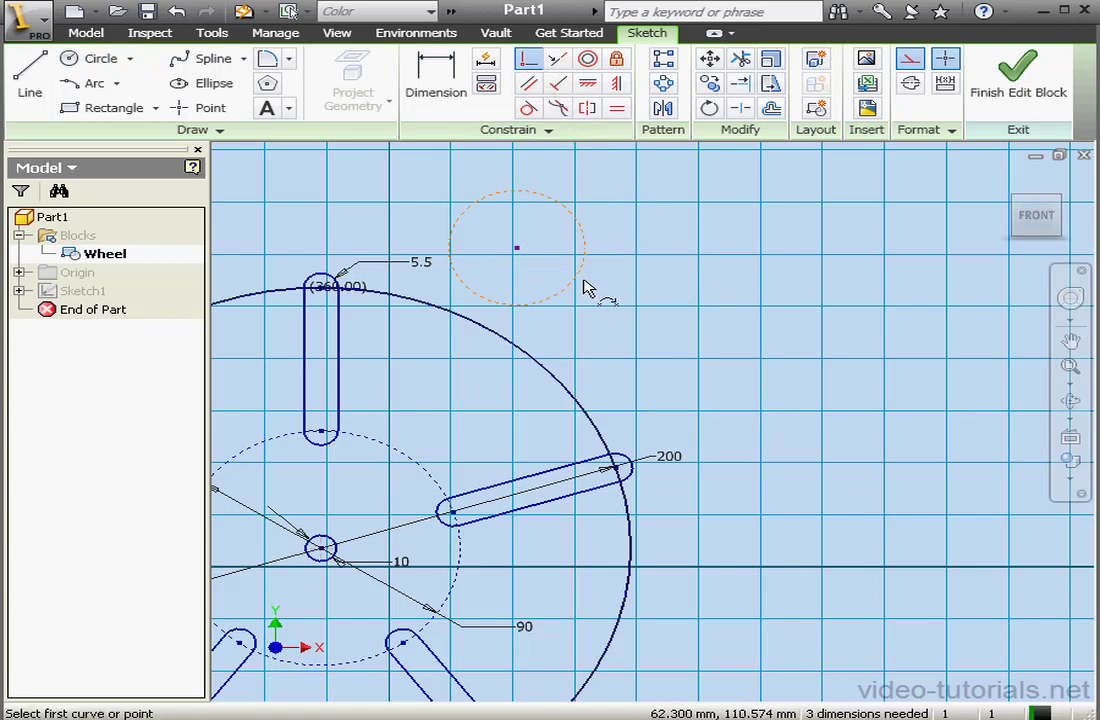
{"action": "left_click", "coordinate": [583, 285]}
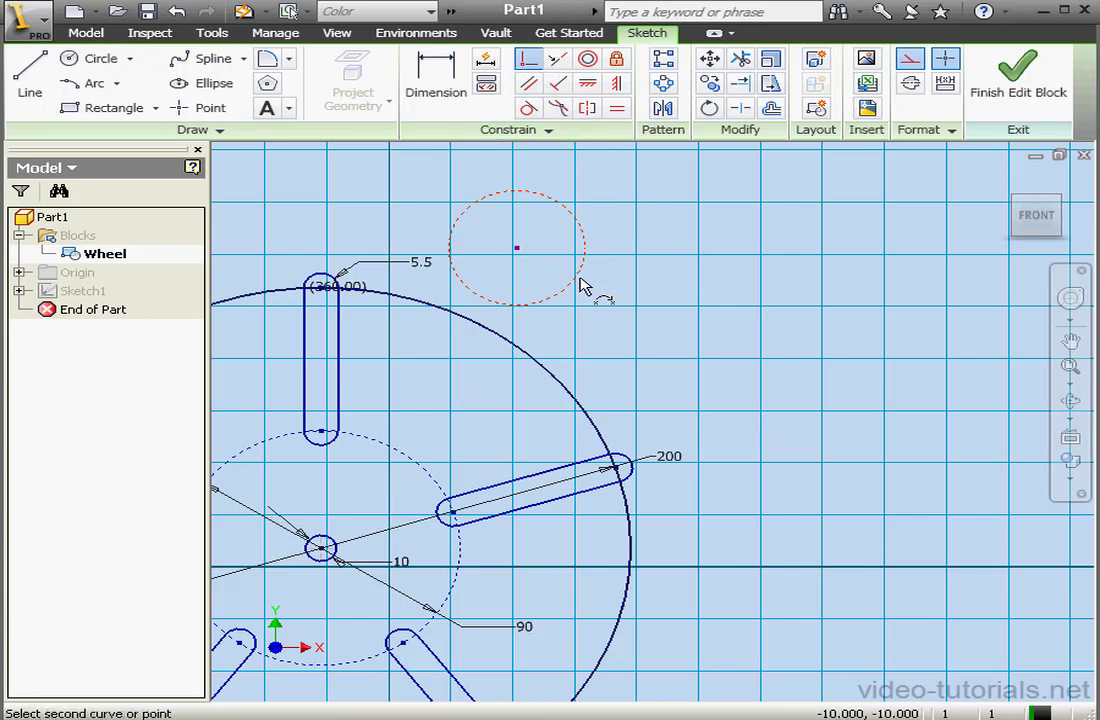
{"action": "left_click", "coordinate": [618, 475]}
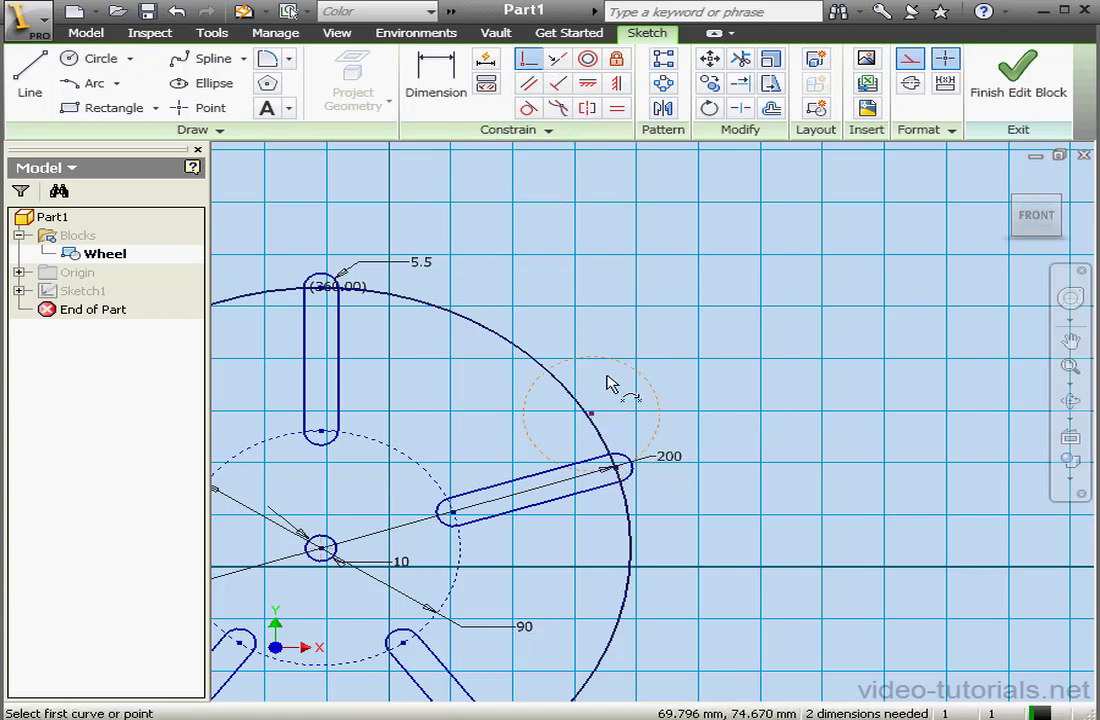
{"action": "left_click", "coordinate": [327, 288]}
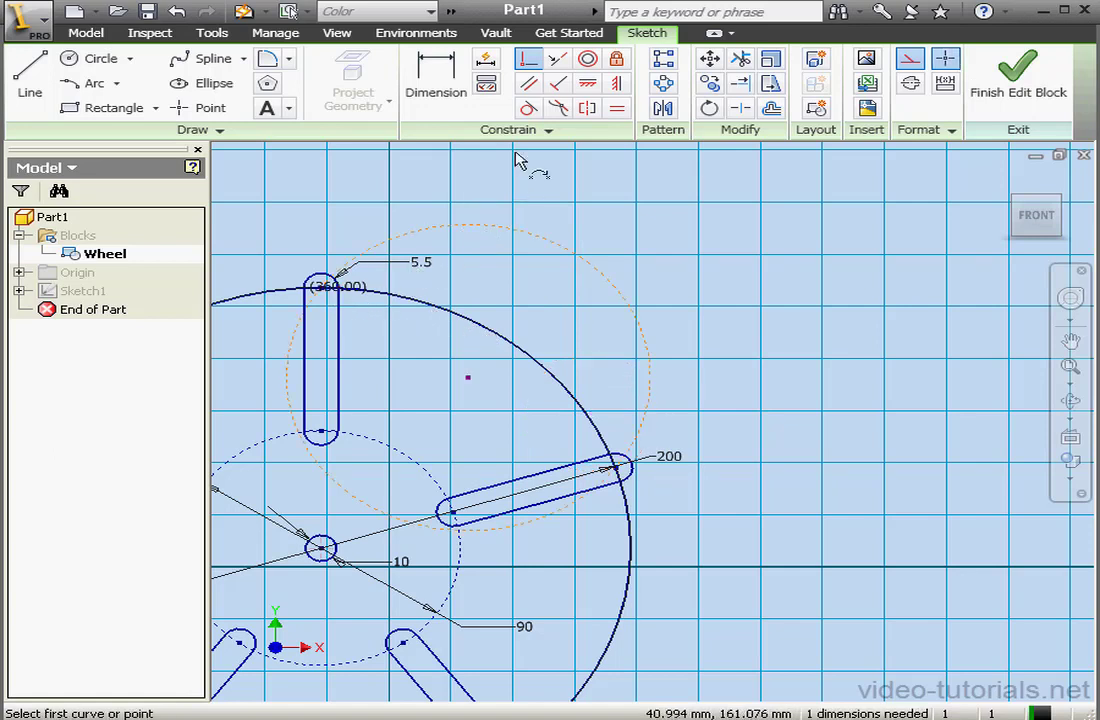
{"action": "left_click", "coordinate": [528, 108]}
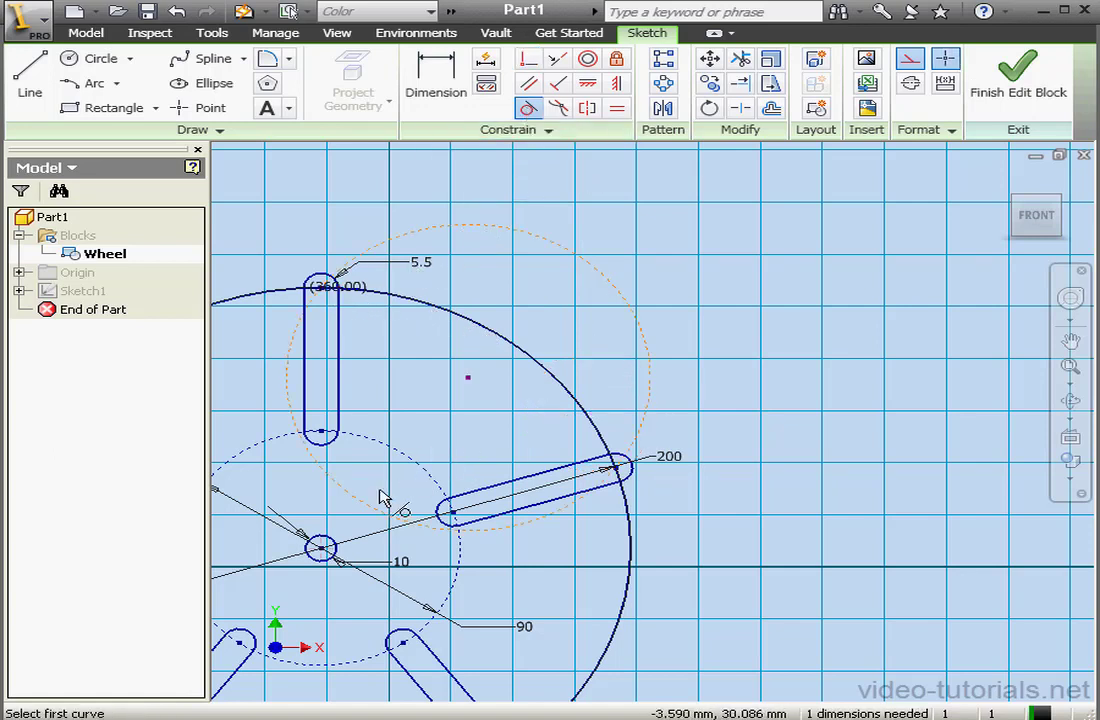
{"action": "left_click", "coordinate": [412, 487]}
{"action": "left_click", "coordinate": [420, 460]}
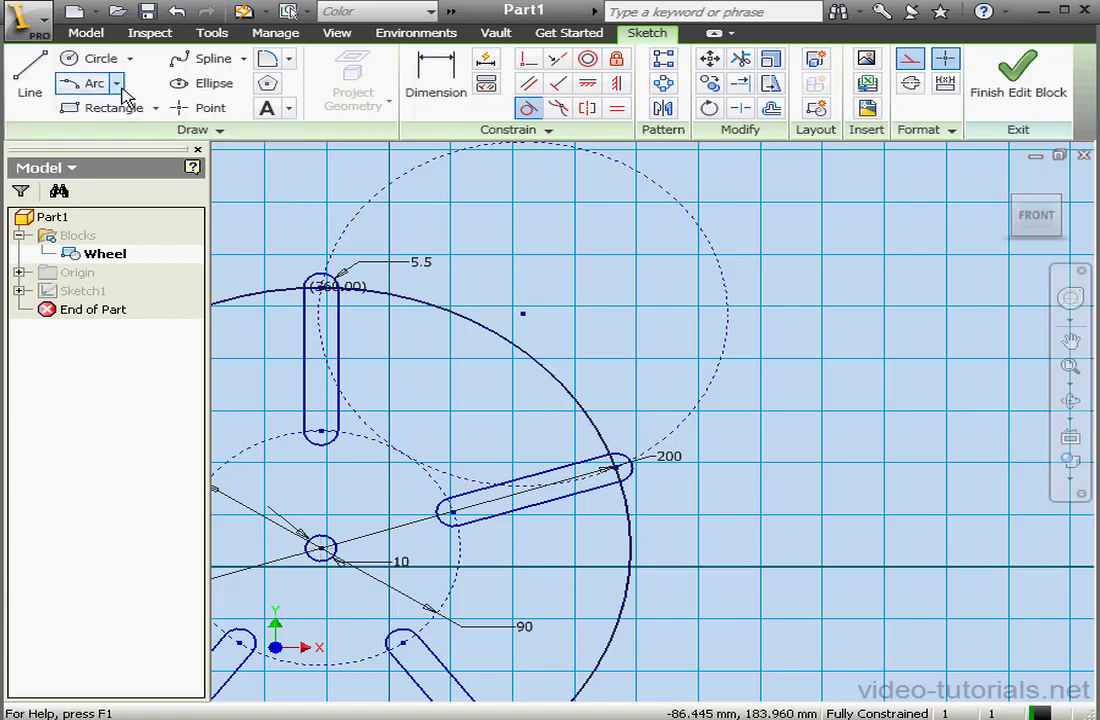
Draw a 105 diameter circle at the construction circle's centre and trim away its upper part
{"action": "left_click", "coordinate": [97, 58]}
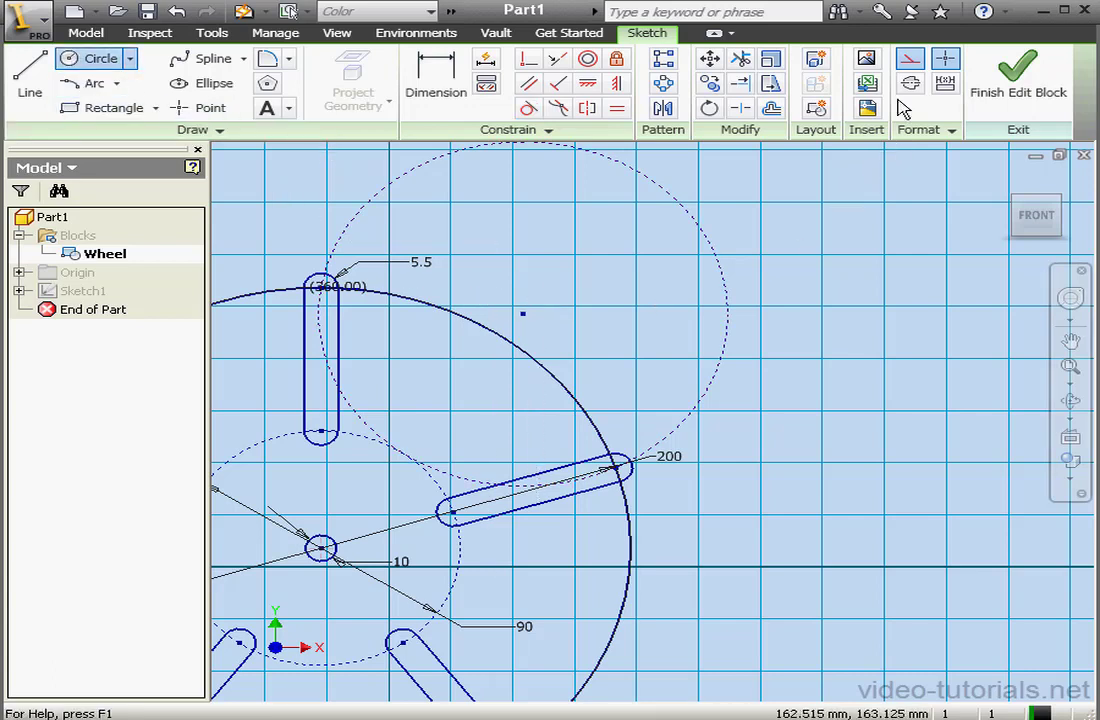
{"action": "left_click", "coordinate": [523, 315]}
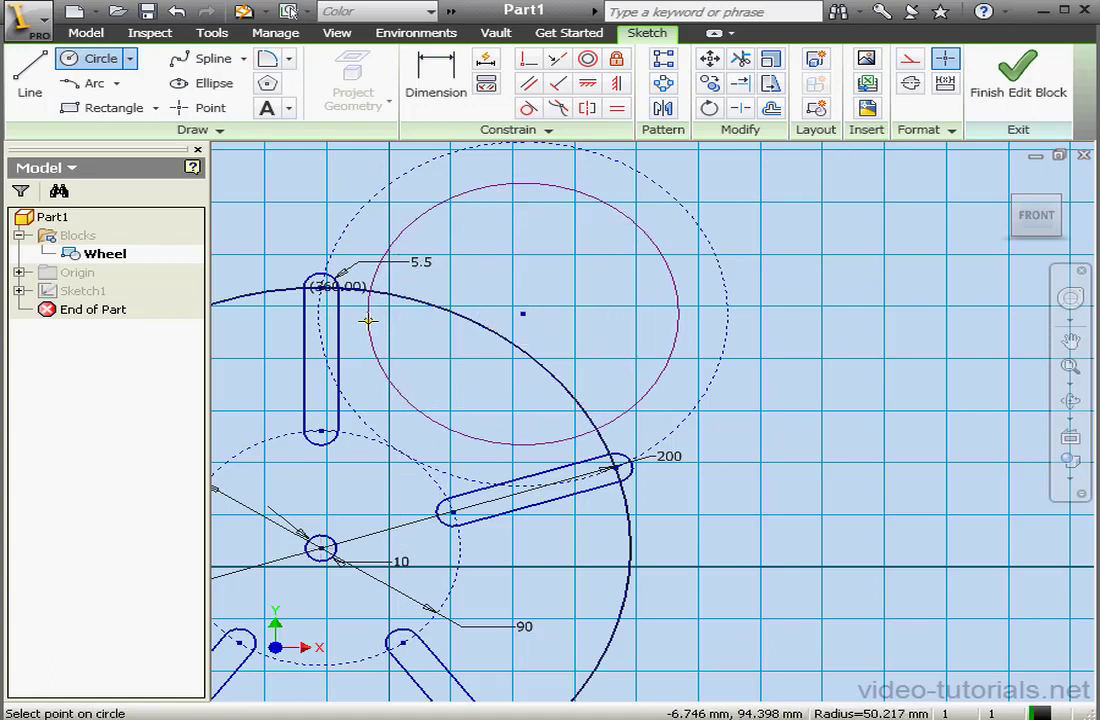
{"action": "left_click", "coordinate": [434, 84]}
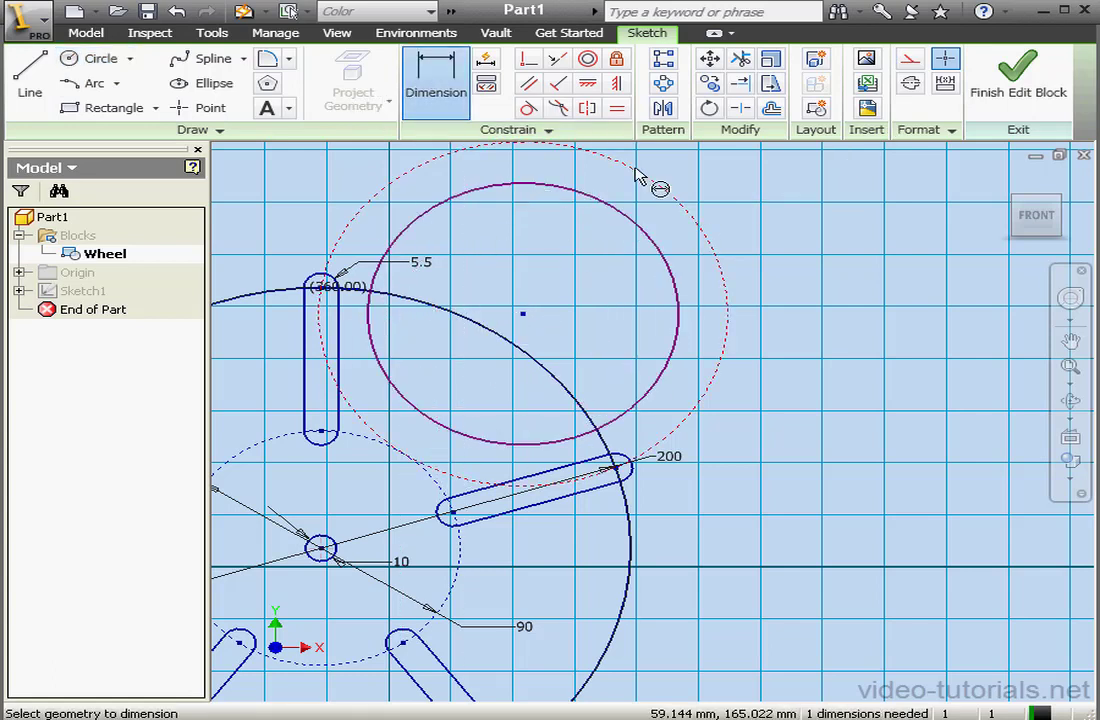
{"action": "left_click", "coordinate": [690, 320]}
{"action": "left_click", "coordinate": [768, 320]}
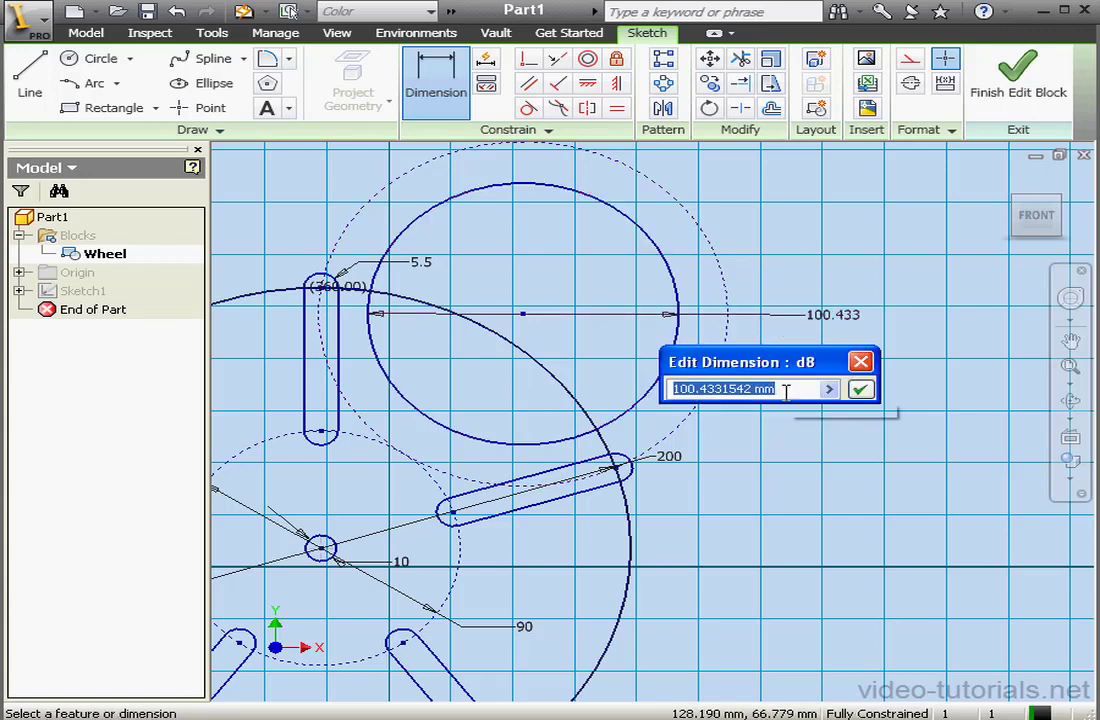
{"action": "left_click_drag", "start_coordinate": [781, 388], "coordinate": [697, 390]}
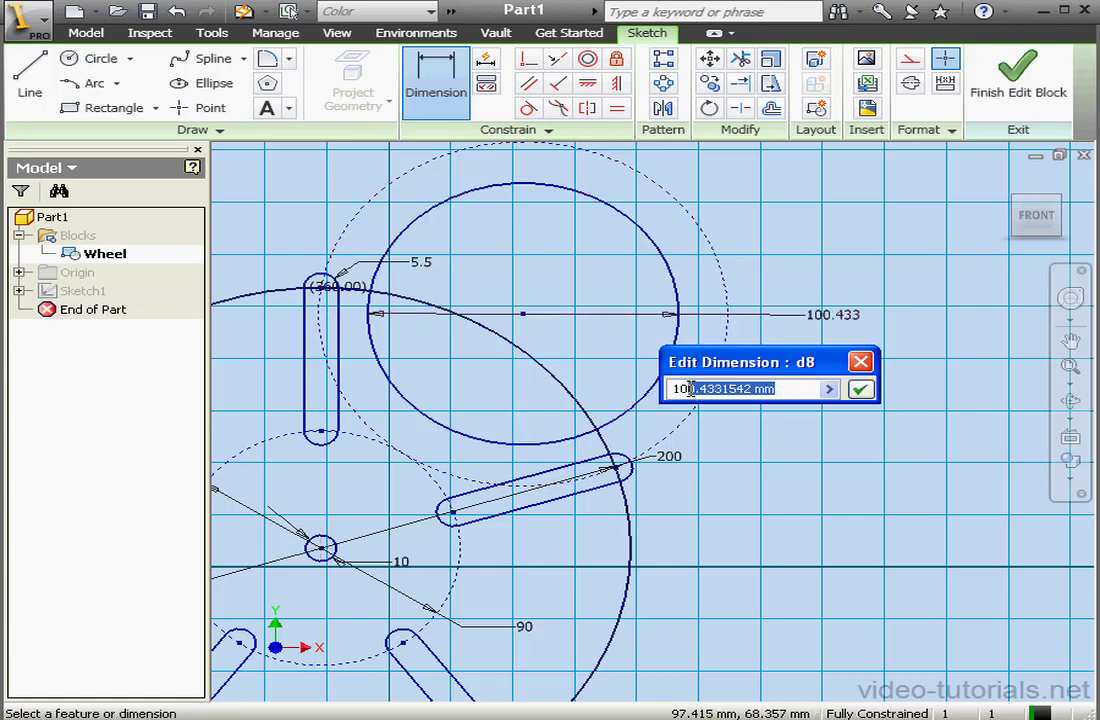
{"action": "type", "text": "5"}
{"action": "left_click", "coordinate": [859, 389]}
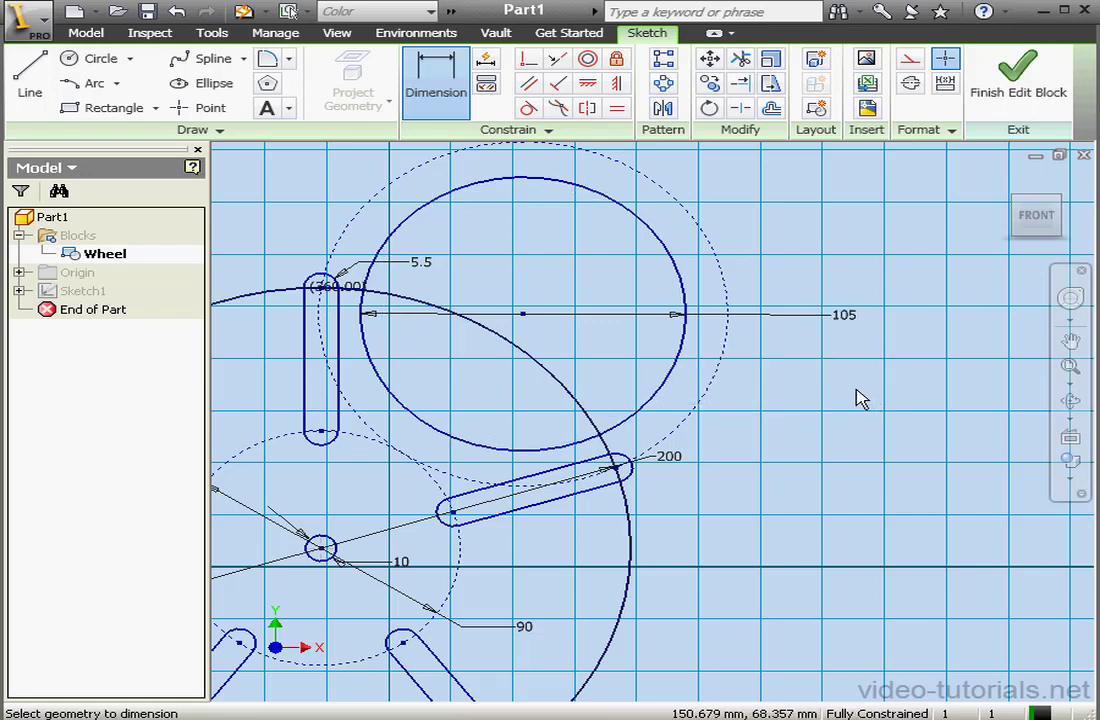
{"action": "left_click", "coordinate": [741, 57]}
{"action": "left_click", "coordinate": [669, 376]}
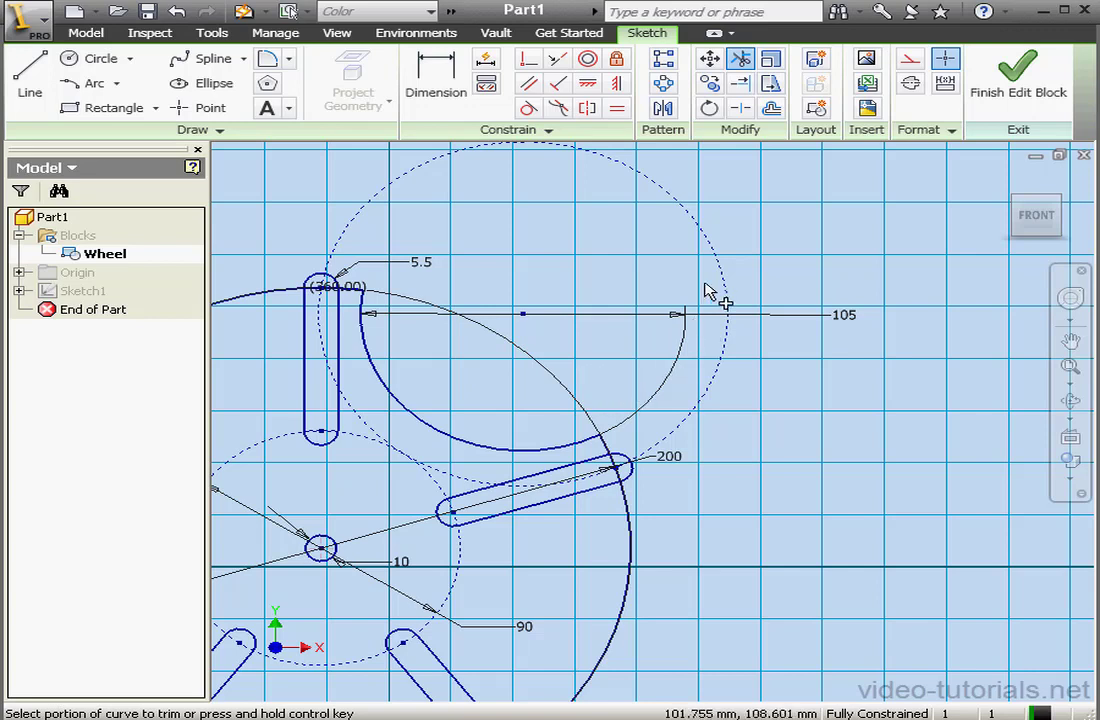
Repeat the trimmed 105 arc 5 times over 360 degrees around the wheel centre, then zoom to fit
{"action": "left_click", "coordinate": [665, 87]}
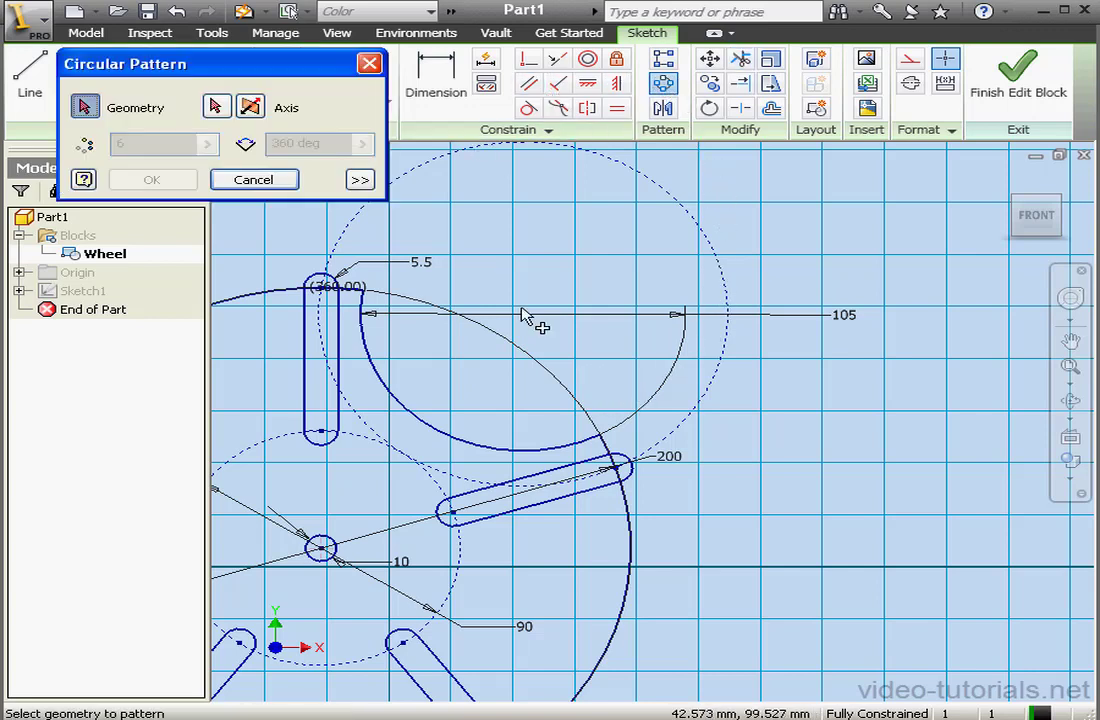
{"action": "left_click", "coordinate": [540, 452]}
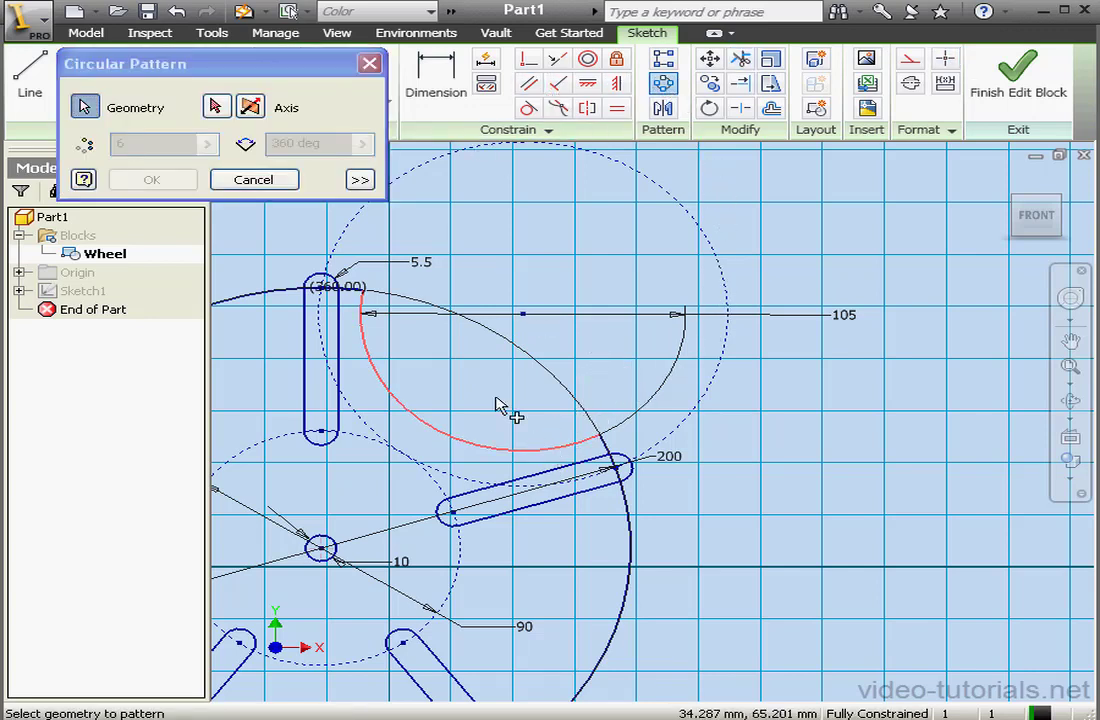
{"action": "left_click", "coordinate": [217, 107]}
{"action": "left_click", "coordinate": [321, 550]}
{"action": "left_click_drag", "start_coordinate": [153, 145], "coordinate": [102, 145]}
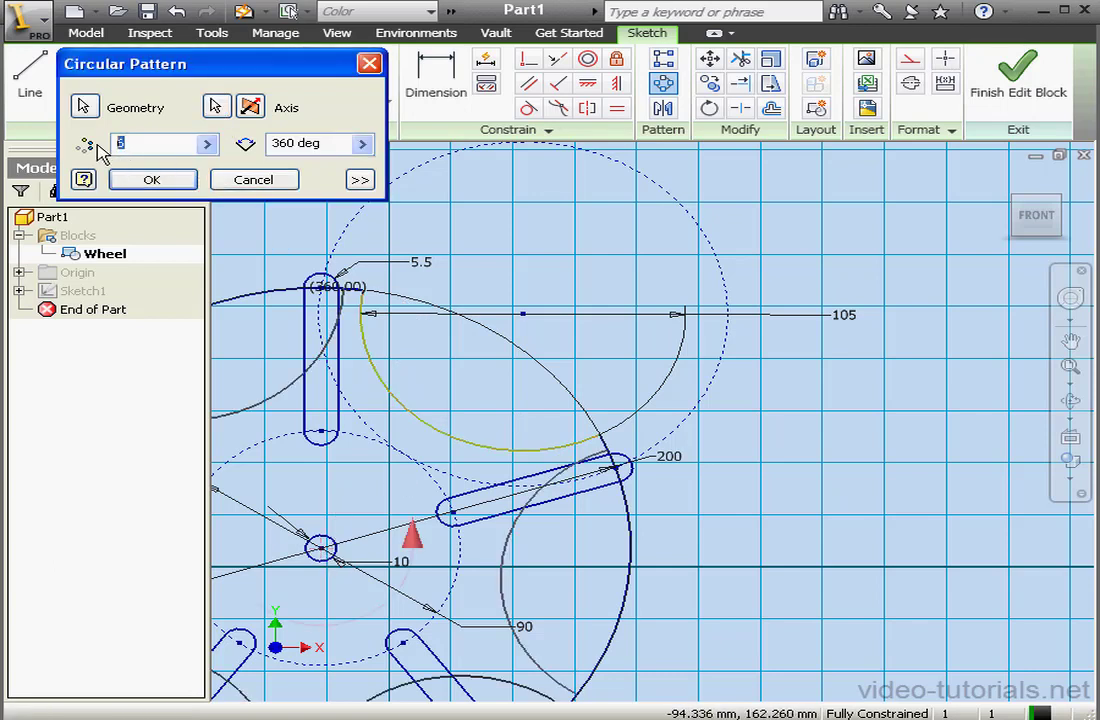
{"action": "type", "text": "5"}
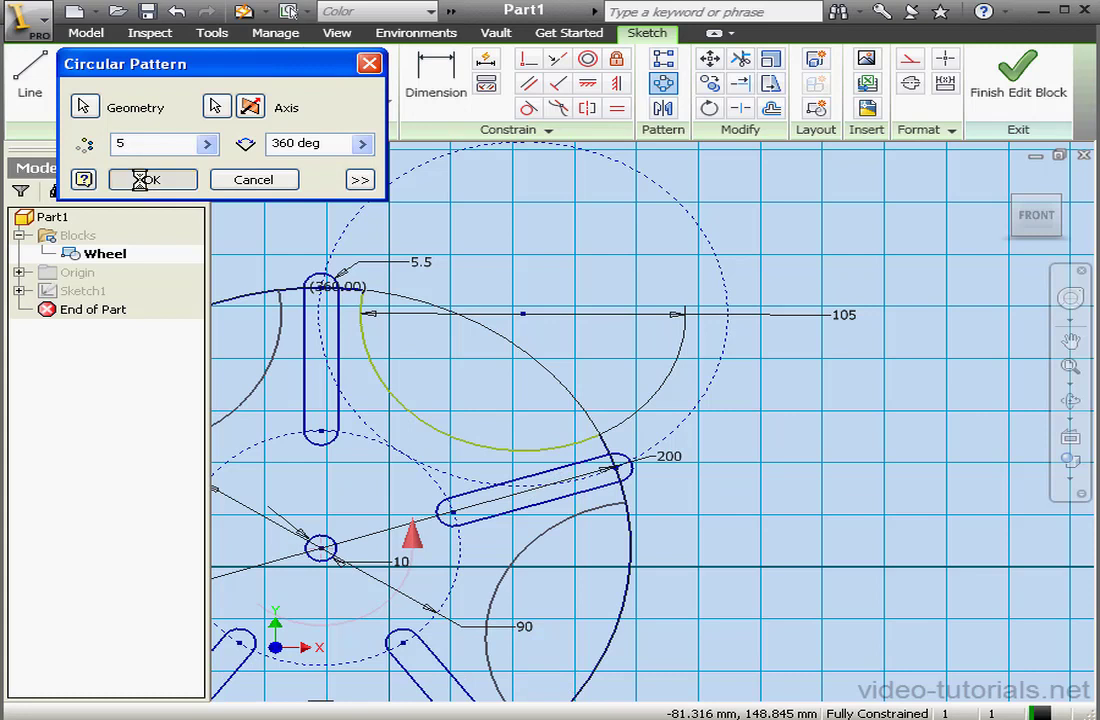
{"action": "left_click", "coordinate": [146, 184]}
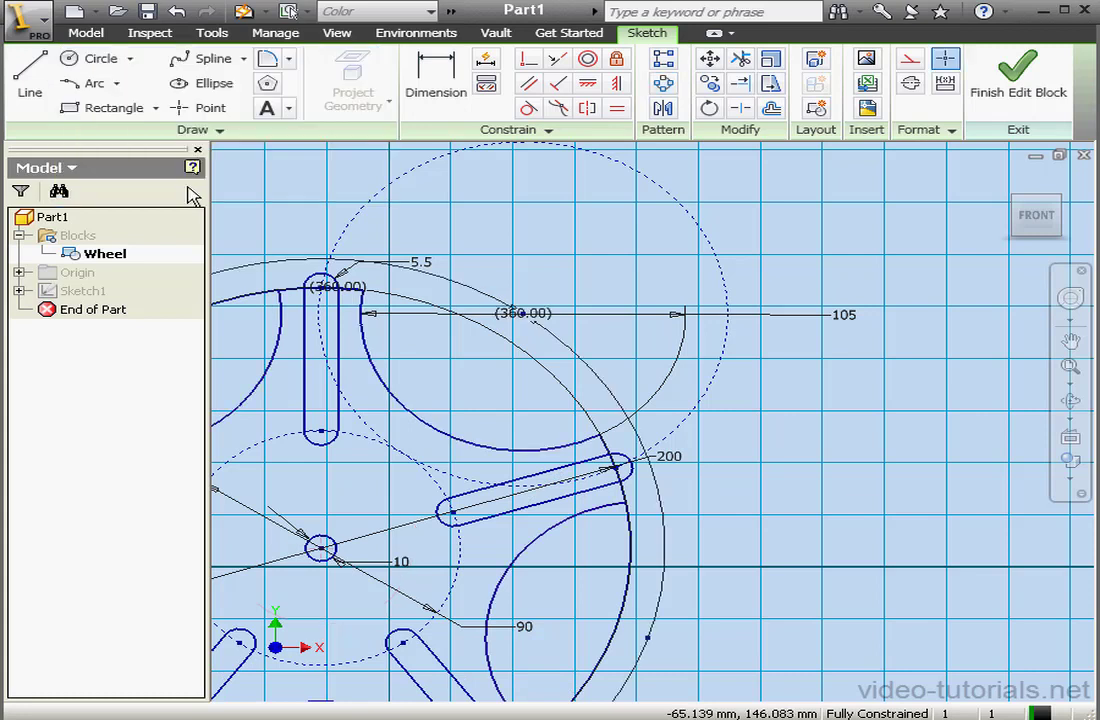
{"action": "left_click", "coordinate": [1070, 366]}
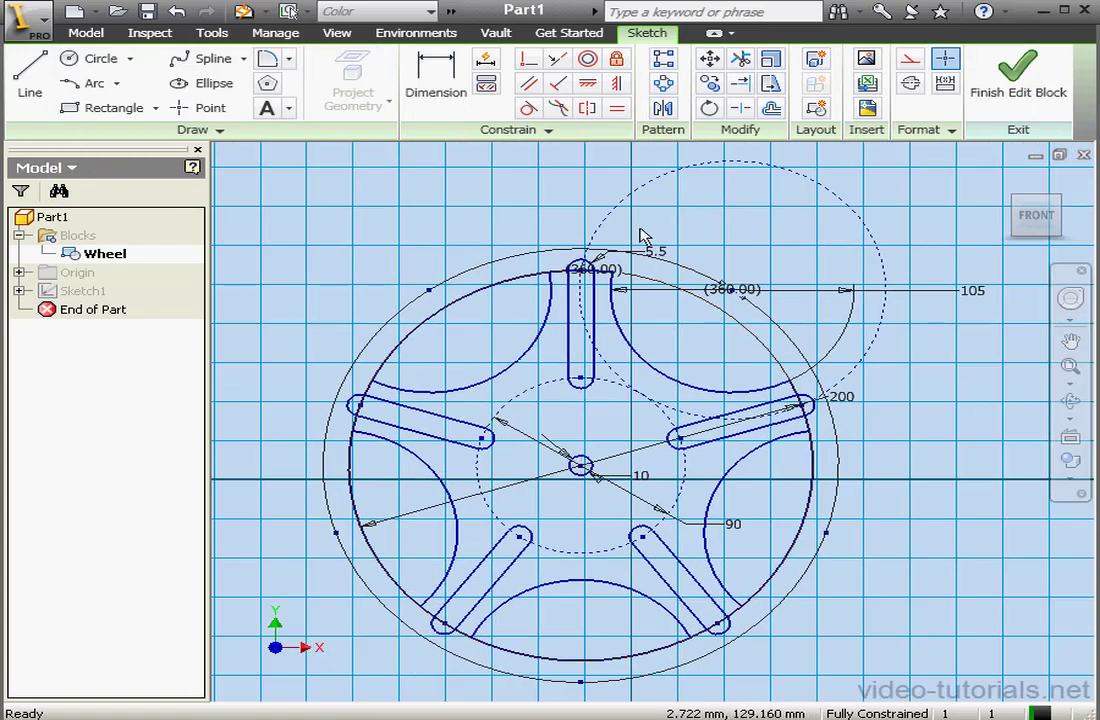
Trim the two rim segments between the scalloped arcs and delete the dashed construction circle
{"action": "left_click", "coordinate": [740, 58]}
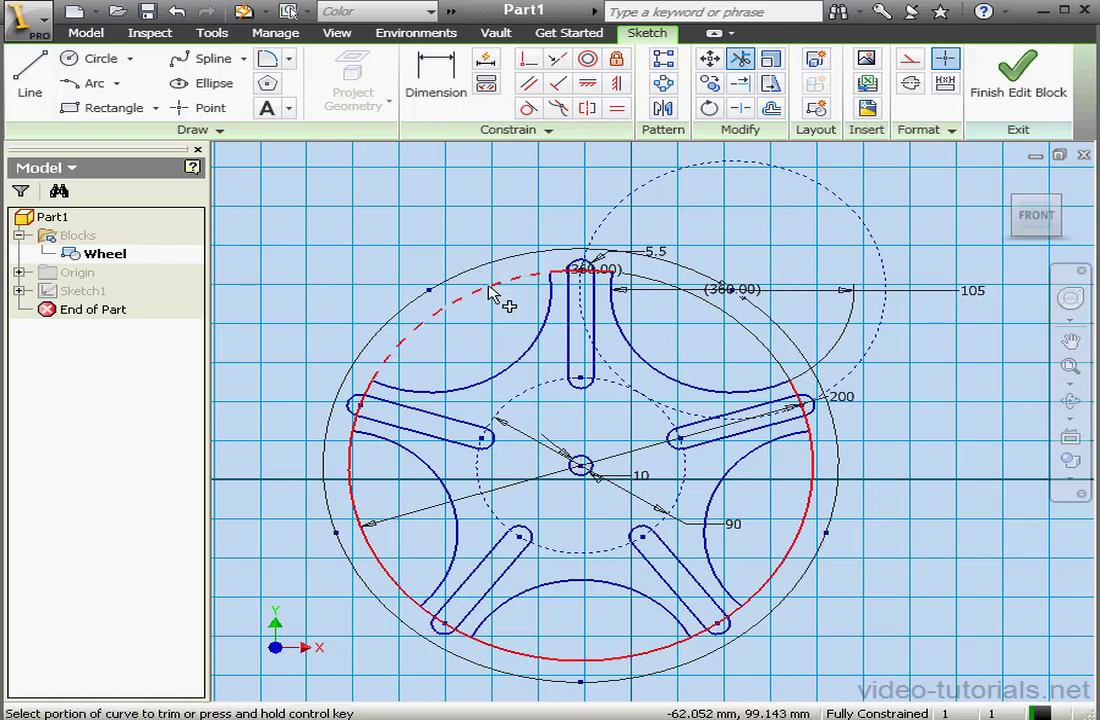
{"action": "left_click", "coordinate": [491, 297]}
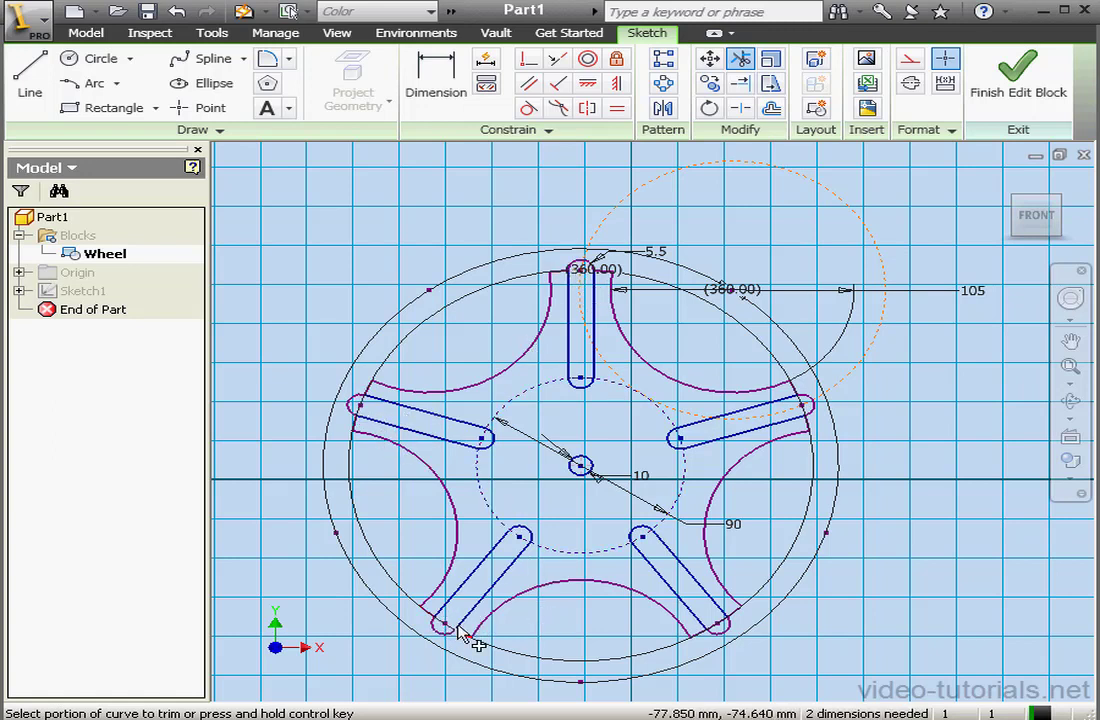
{"action": "left_click", "coordinate": [713, 627]}
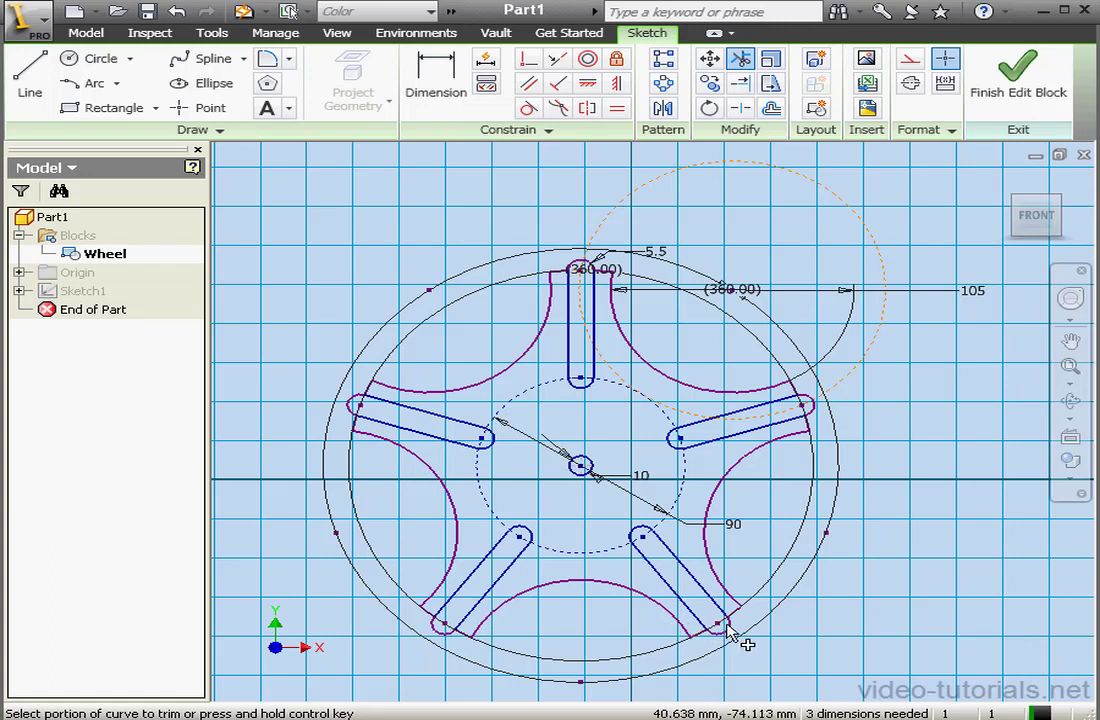
{"action": "right_click", "coordinate": [889, 416]}
{"action": "left_click", "coordinate": [950, 421]}
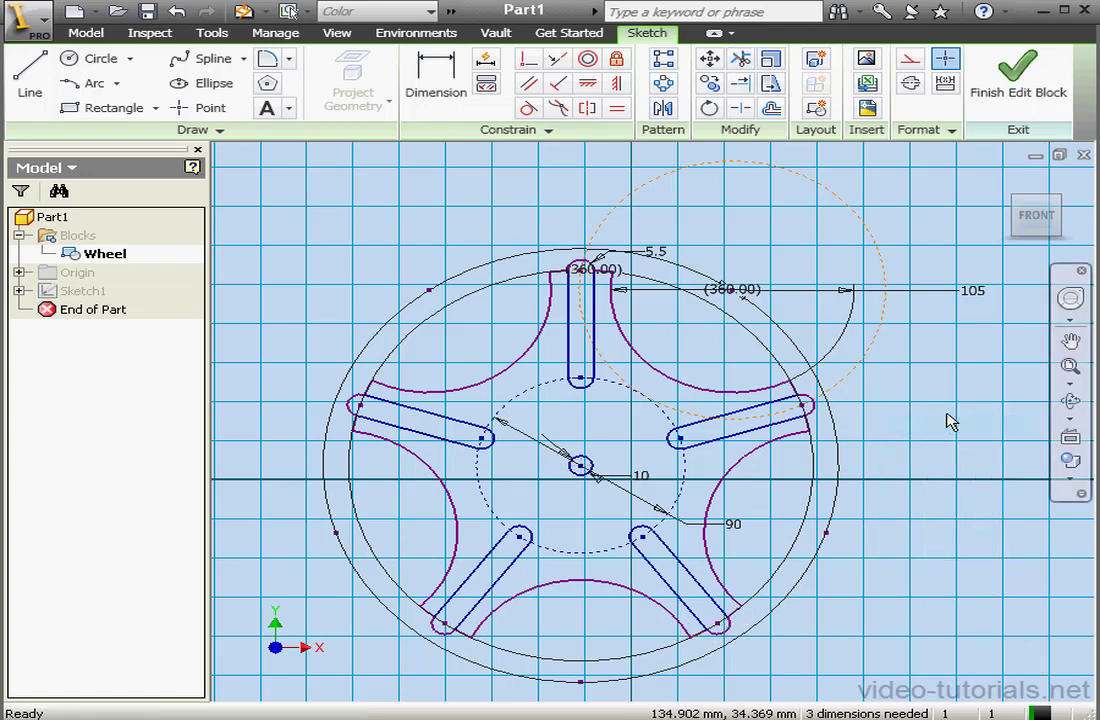
{"action": "left_click", "coordinate": [873, 351]}
{"action": "key", "text": "Delete"}
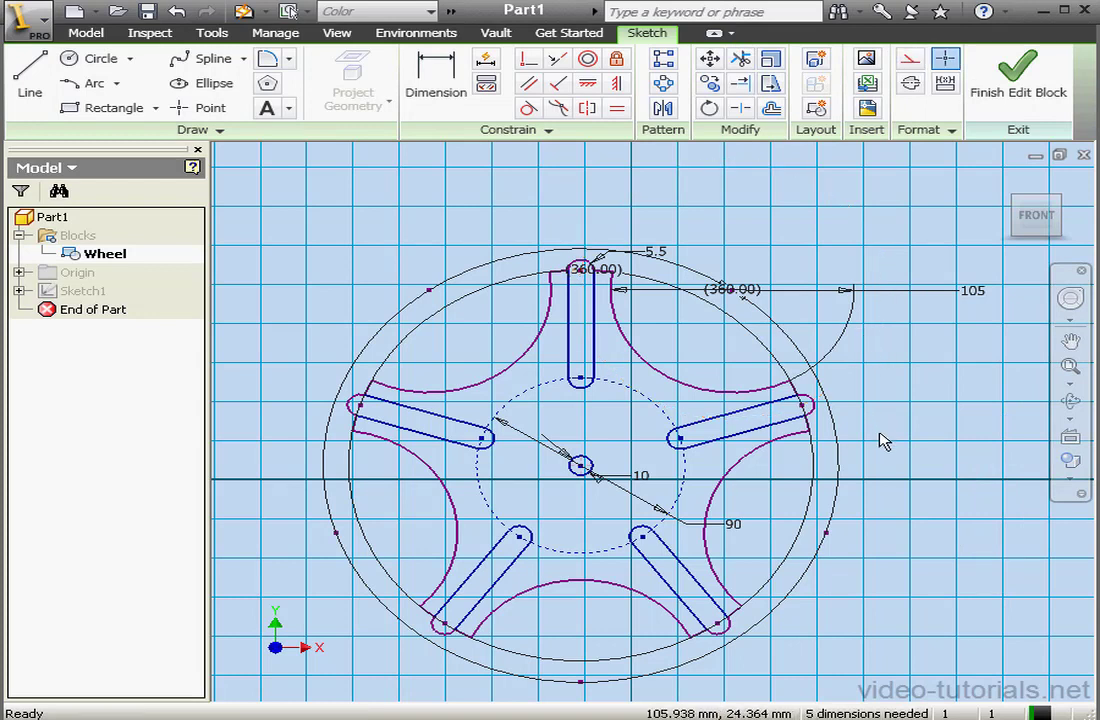
Apply Auto Dimension to fully constrain the Wheel block sketch
{"action": "left_click", "coordinate": [485, 58]}
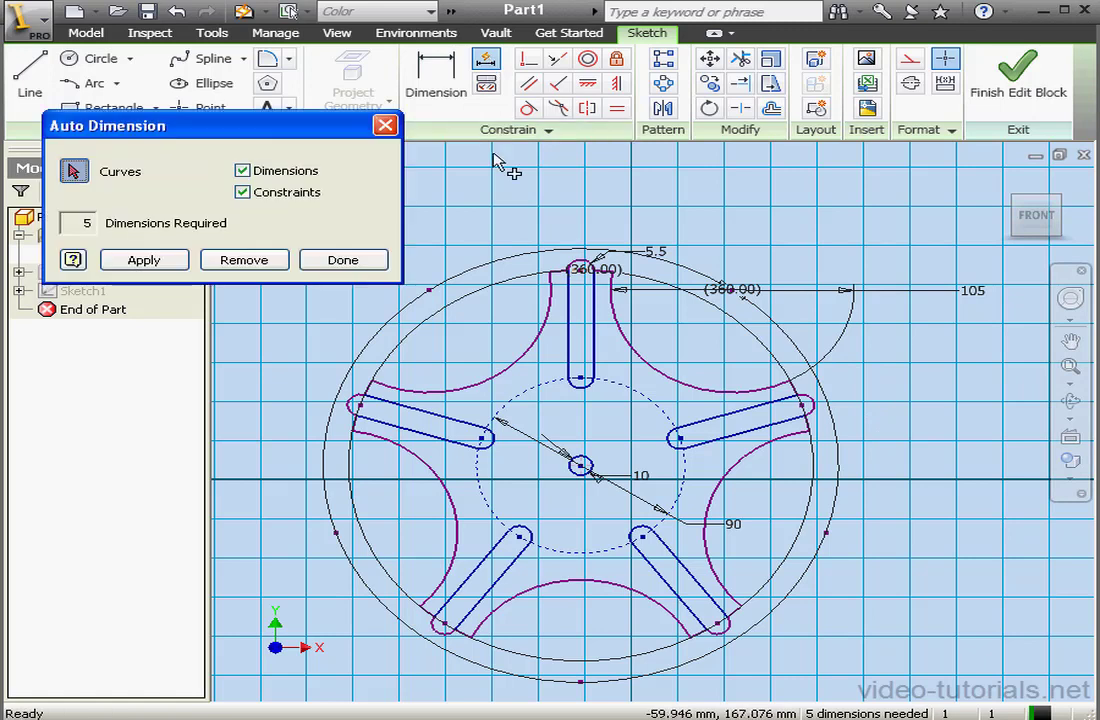
{"action": "left_click", "coordinate": [150, 262]}
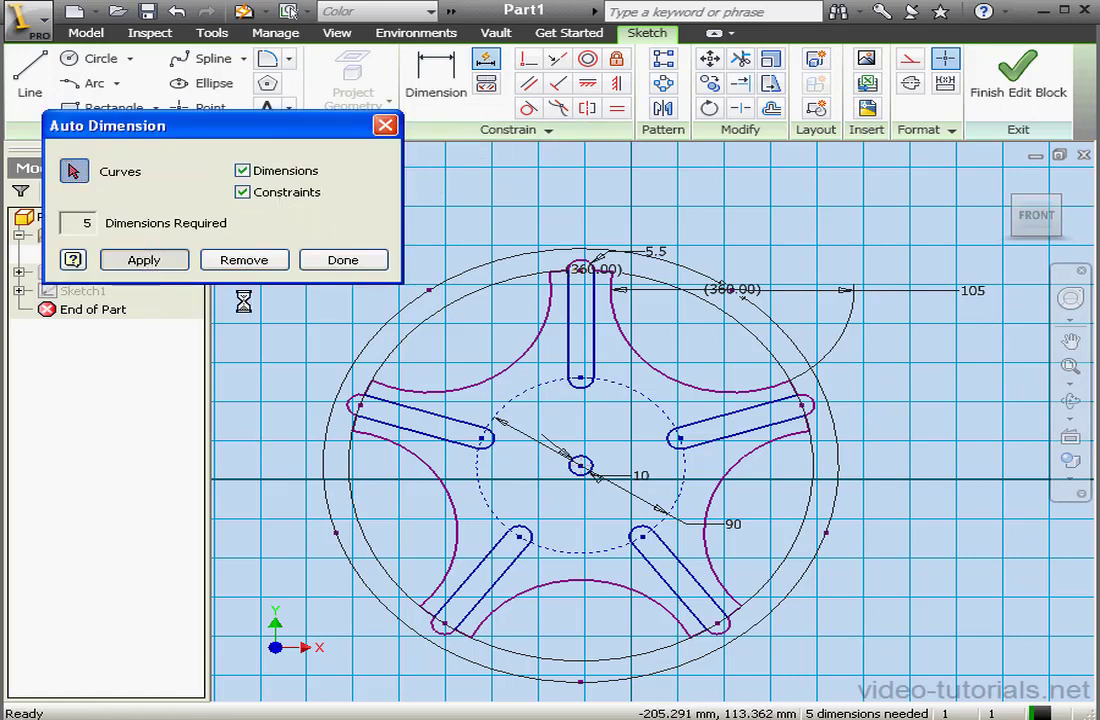
{"action": "left_click", "coordinate": [345, 262]}
Finish editing the Wheel block and fit the whole wheel in view
{"action": "left_click", "coordinate": [428, 294]}
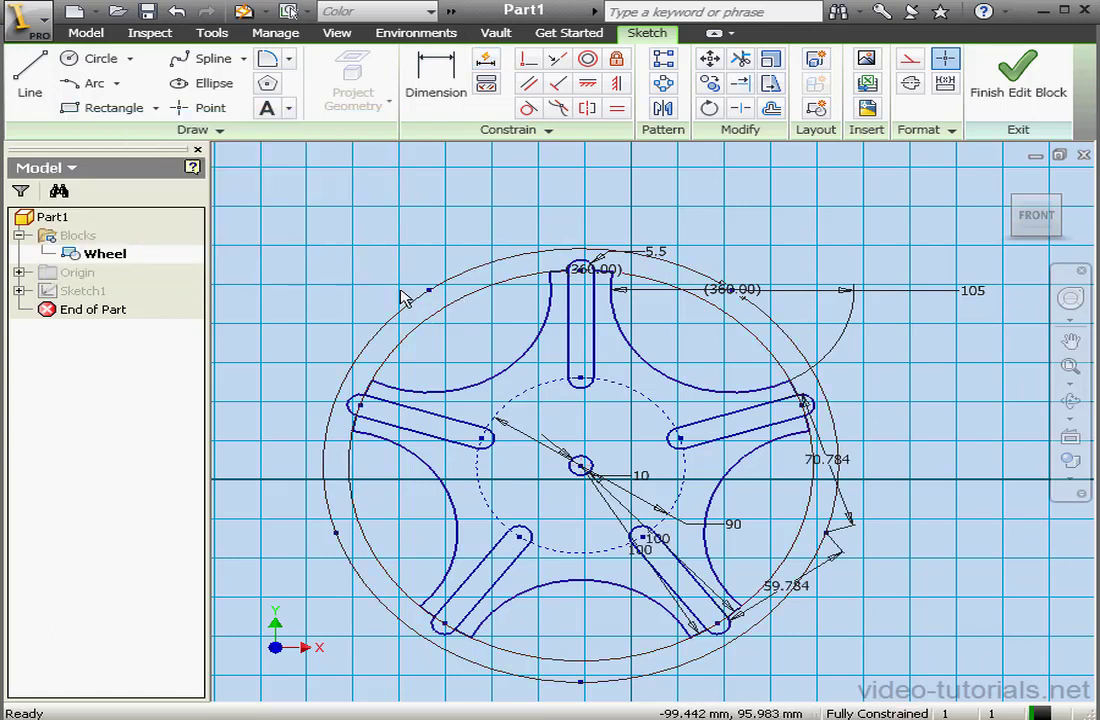
{"action": "left_click", "coordinate": [1048, 91]}
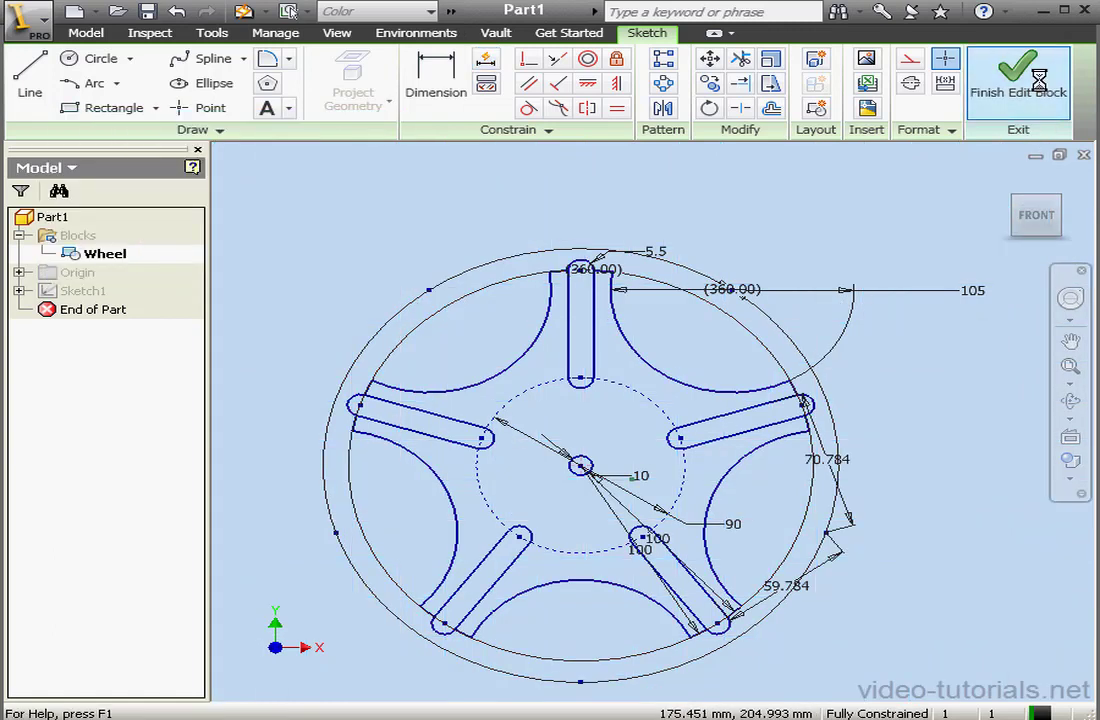
{"action": "left_click", "coordinate": [1070, 366]}
{"action": "left_click", "coordinate": [553, 300]}
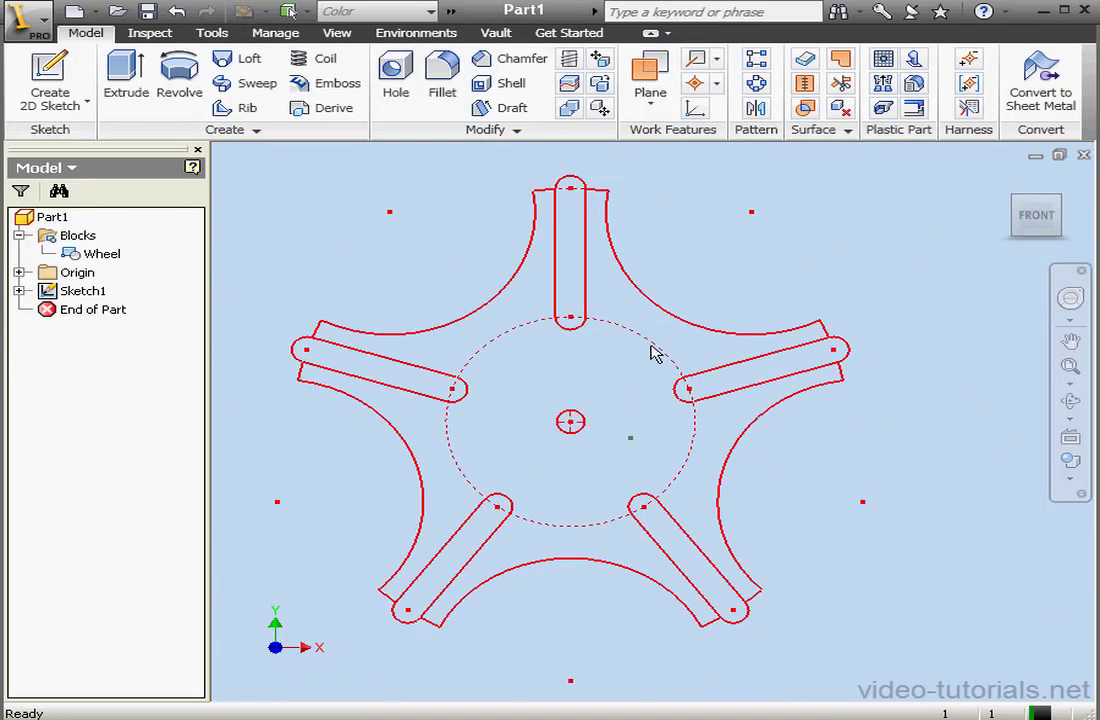
Reopen Sketch1 and fix the wheel's hub centre point in place
{"action": "double_click", "coordinate": [84, 291]}
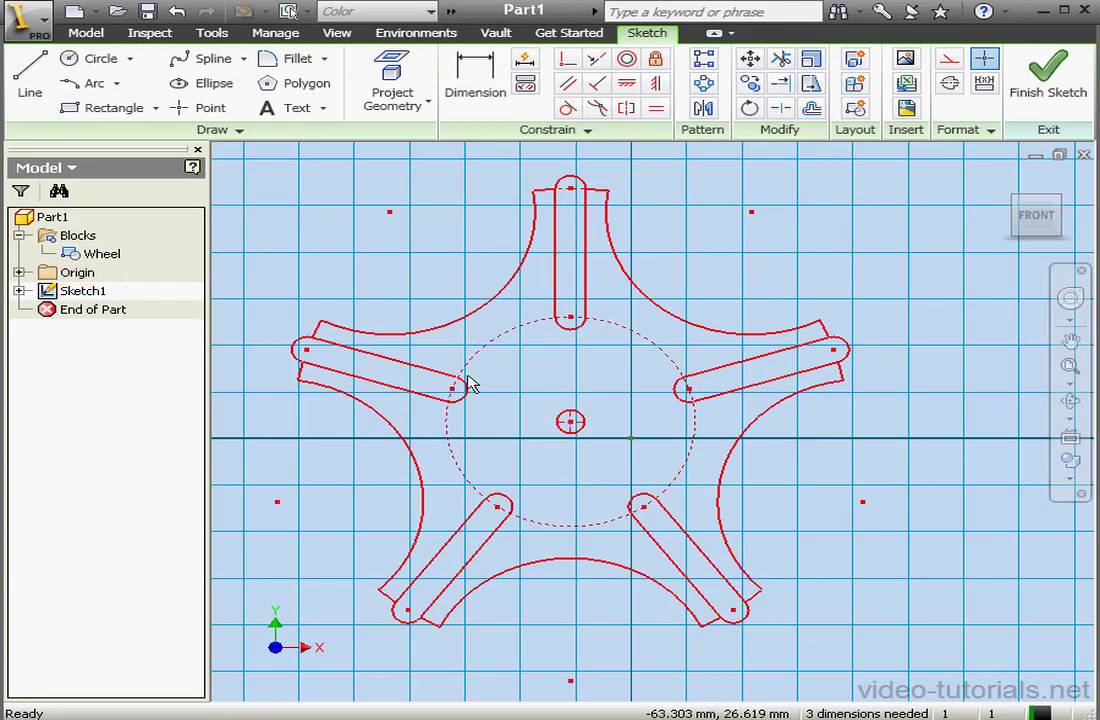
{"action": "left_click", "coordinate": [655, 58]}
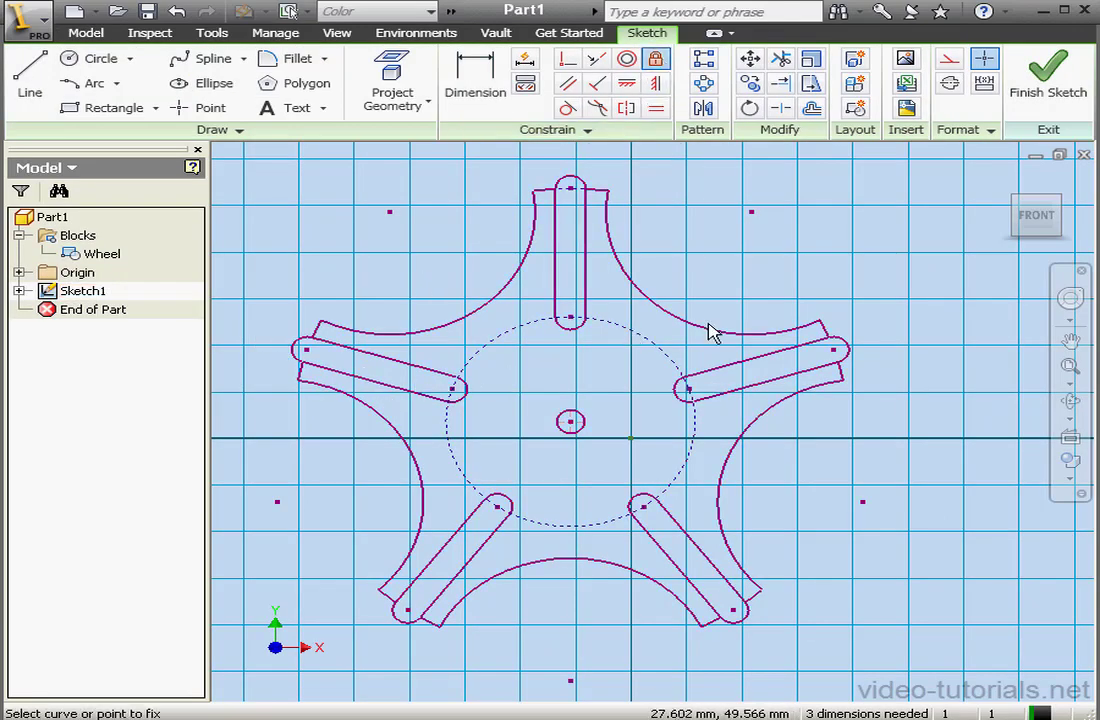
{"action": "left_click", "coordinate": [571, 423]}
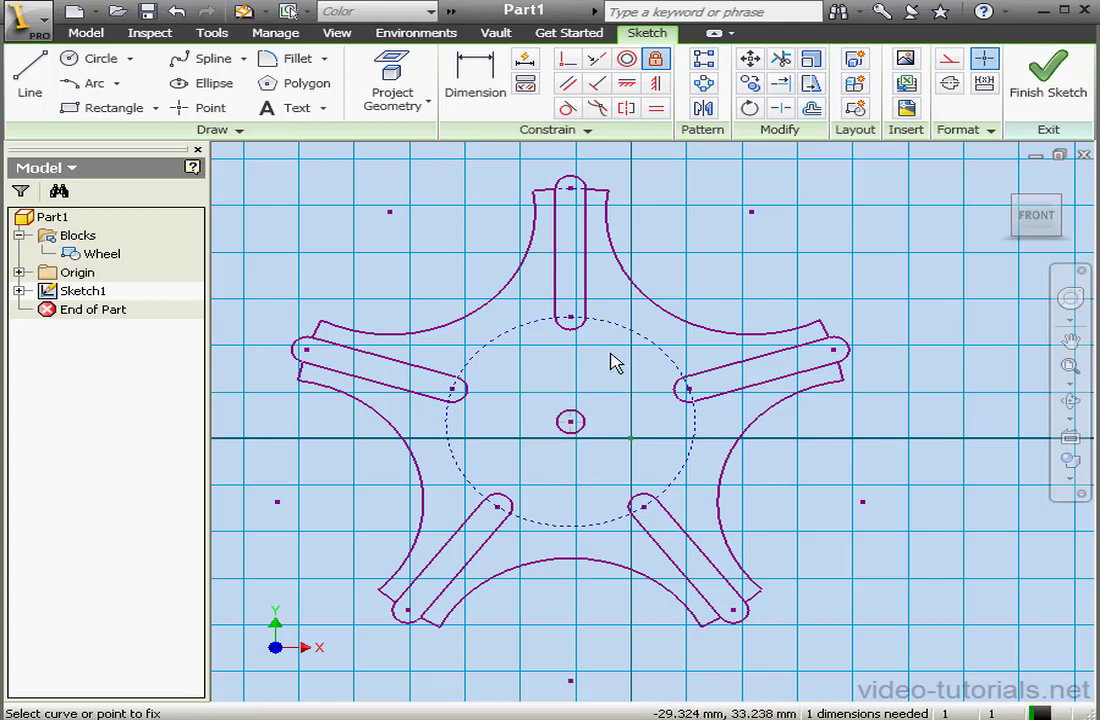
Apply a symmetric constraint to a slot end and pan the view to make room above the wheel
{"action": "left_click", "coordinate": [655, 83]}
{"action": "left_click", "coordinate": [573, 318]}
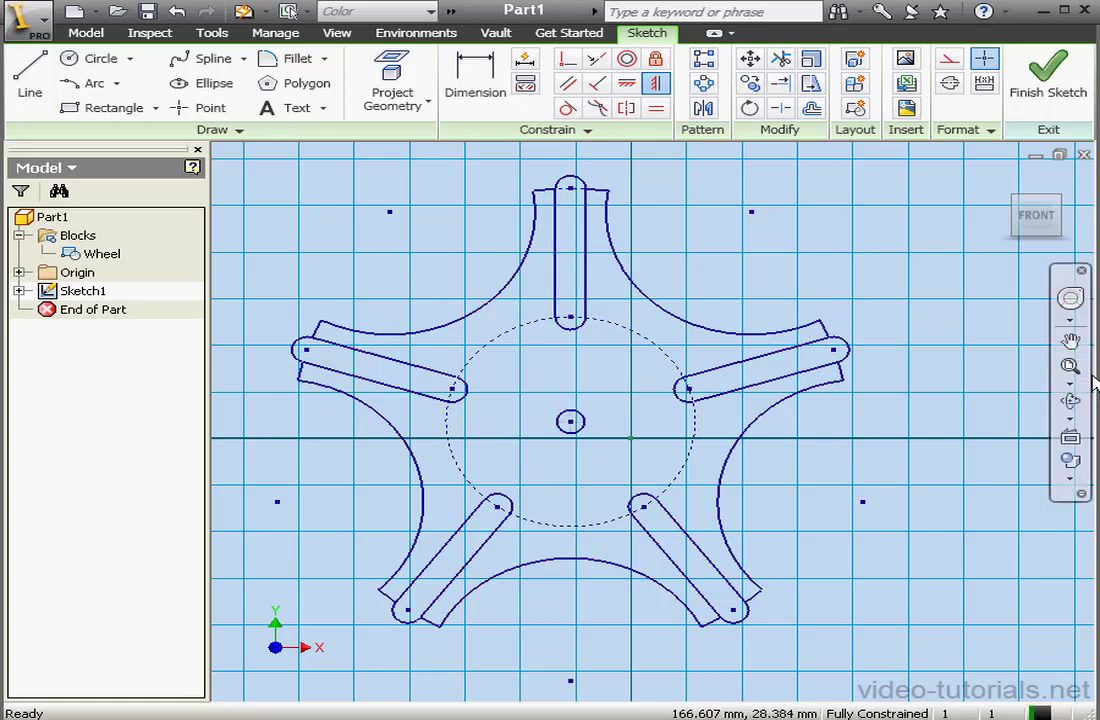
{"action": "left_click", "coordinate": [1070, 341]}
{"action": "mouse_move", "coordinate": [776, 356]}
{"action": "left_mouse_down"}
{"action": "mouse_move", "coordinate": [741, 358]}
{"action": "mouse_move", "coordinate": [672, 467]}
{"action": "left_mouse_up"}
{"action": "right_click", "coordinate": [731, 386]}
{"action": "left_click", "coordinate": [771, 398]}
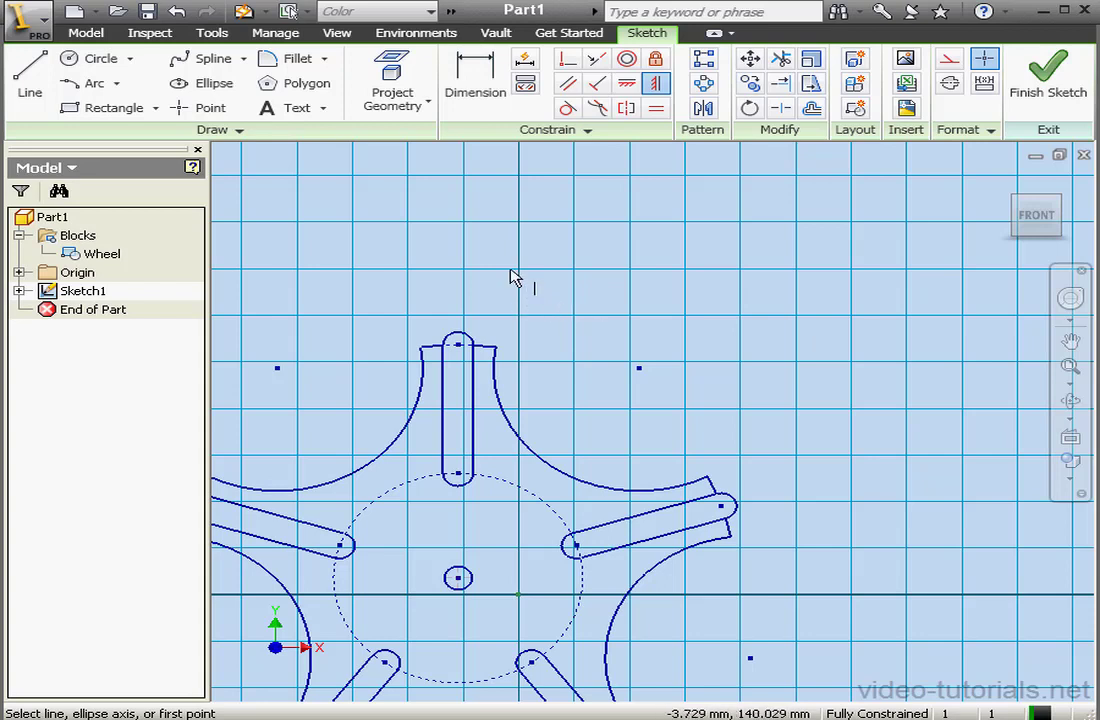
Draw three concentric circles above the wheel: outer, inner, and a construction circle
{"action": "left_click", "coordinate": [100, 60]}
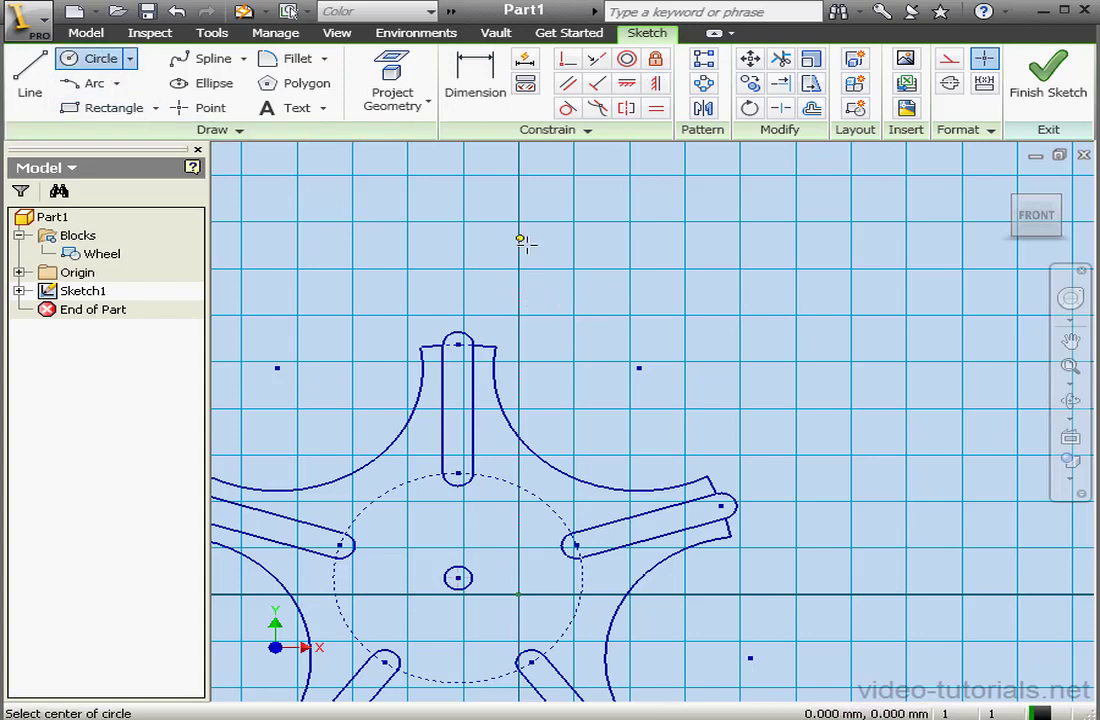
{"action": "left_click", "coordinate": [638, 367]}
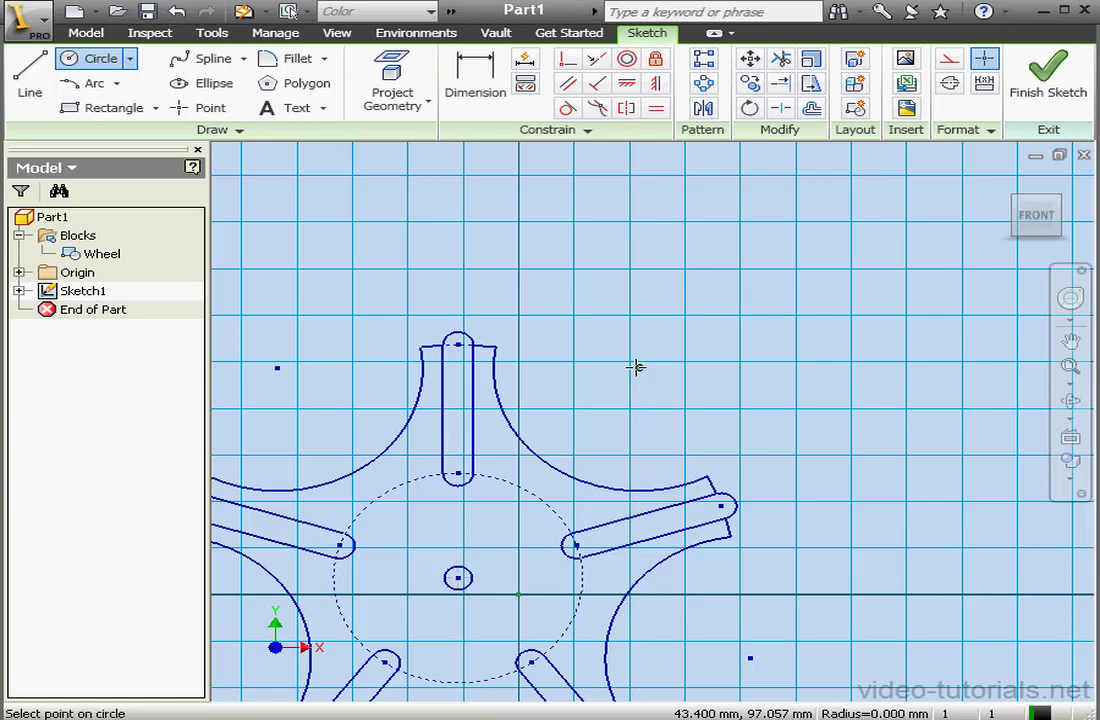
{"action": "left_click", "coordinate": [421, 350]}
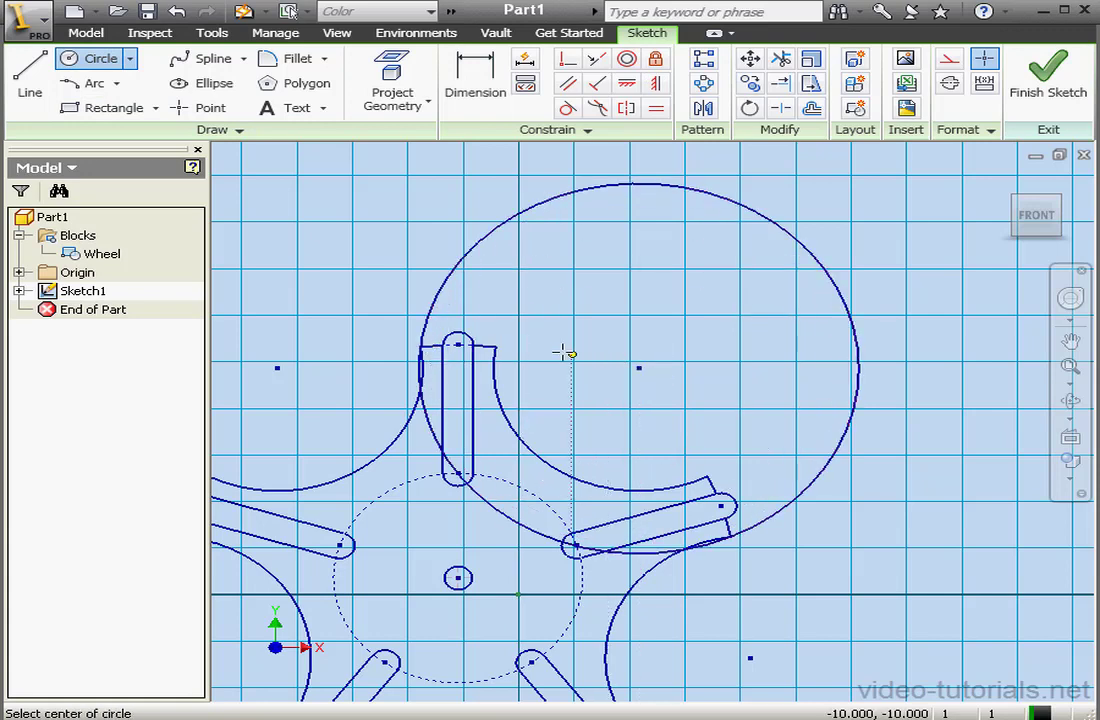
{"action": "left_click", "coordinate": [638, 367]}
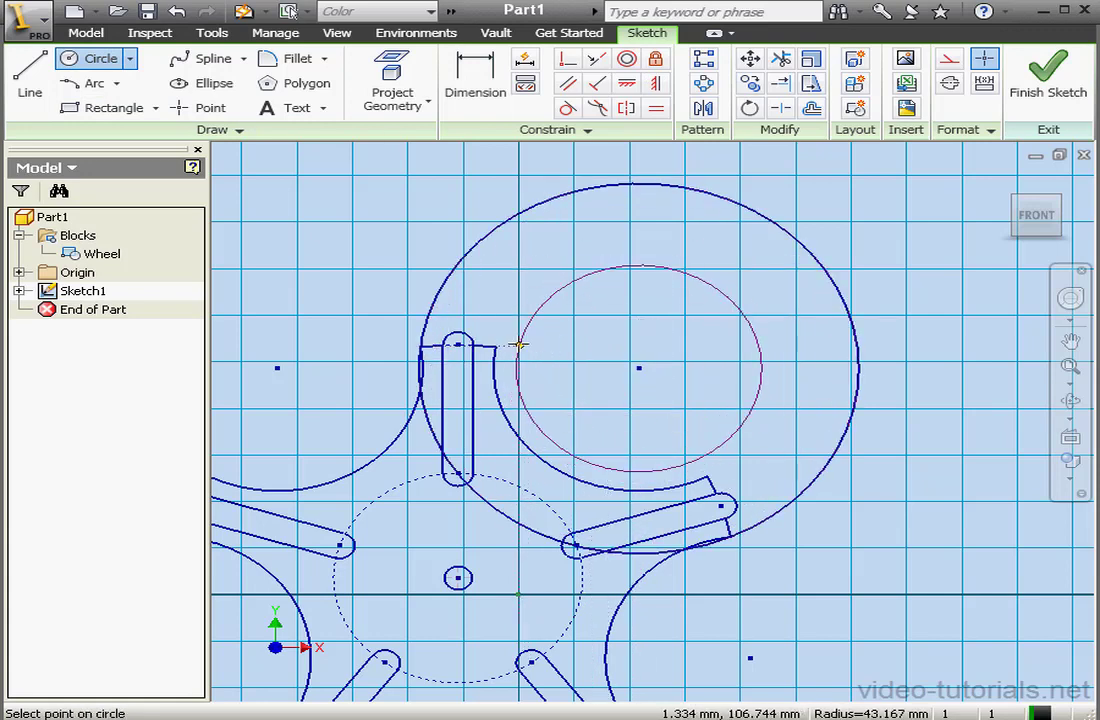
{"action": "left_click", "coordinate": [508, 344]}
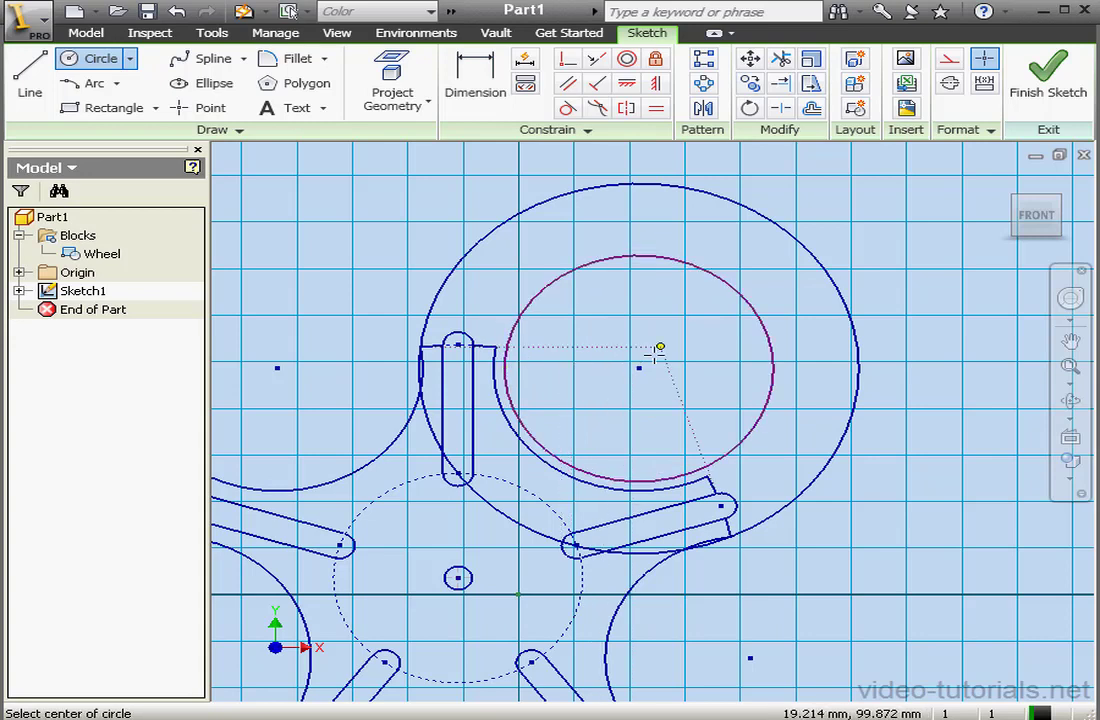
{"action": "left_click", "coordinate": [951, 62]}
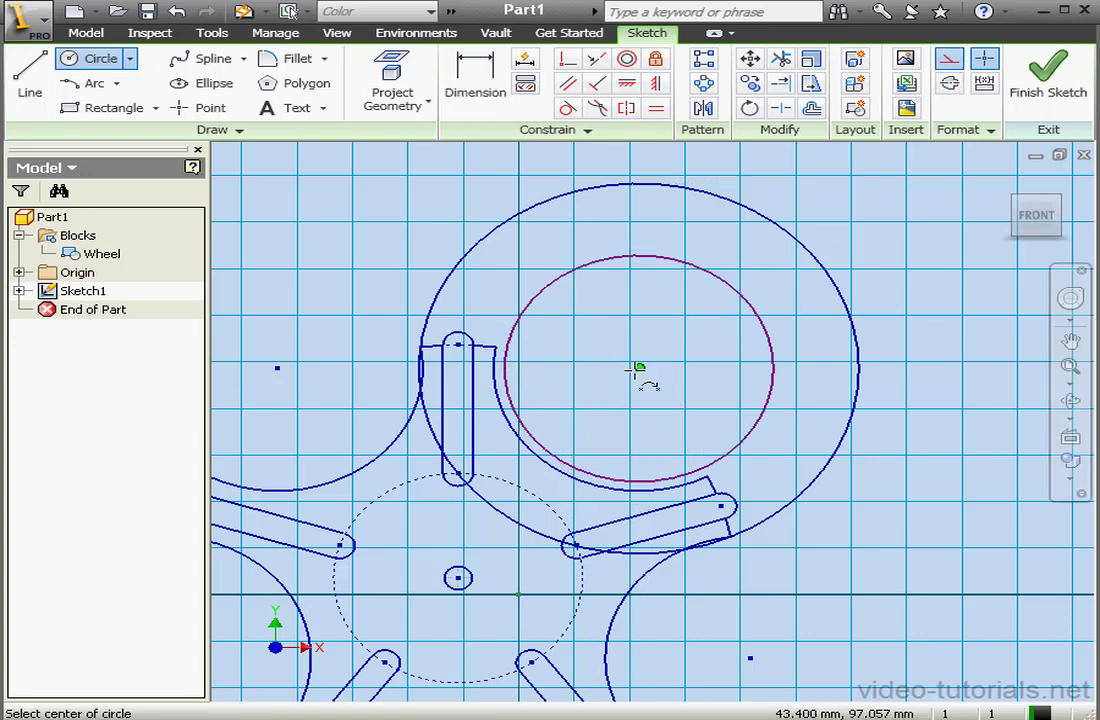
{"action": "left_click", "coordinate": [638, 367]}
{"action": "left_click", "coordinate": [458, 344]}
{"action": "right_click", "coordinate": [522, 290]}
{"action": "left_click", "coordinate": [585, 312]}
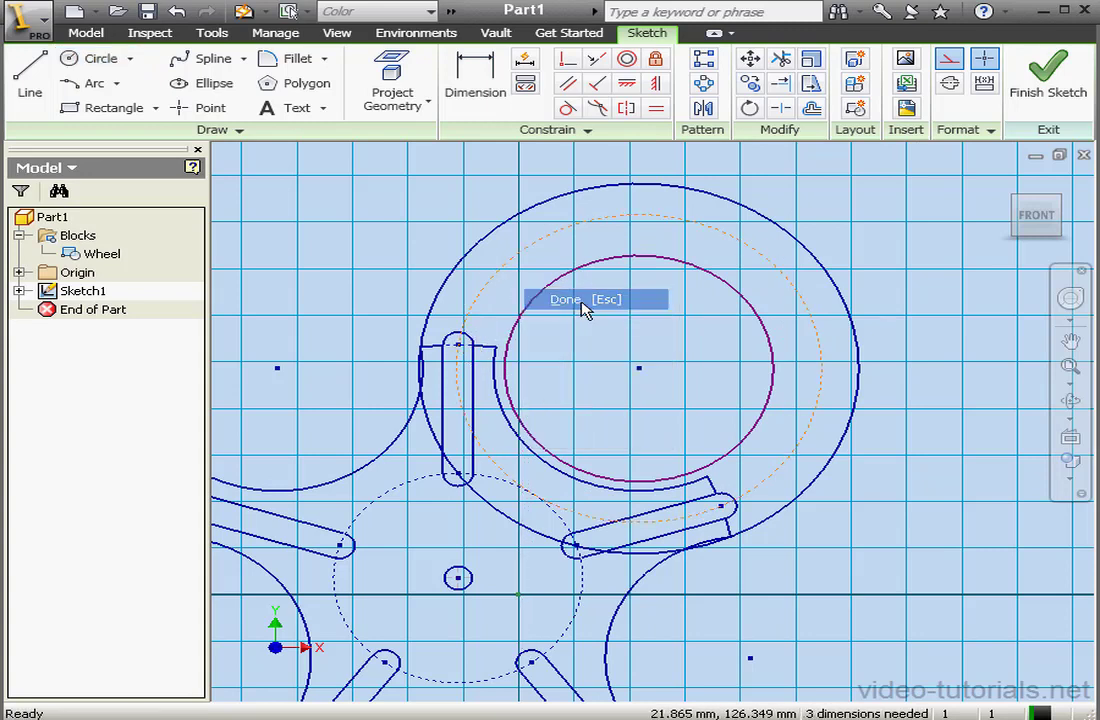
Dimension the inner circle's diameter to 104 mm
{"action": "left_click", "coordinate": [483, 77]}
{"action": "left_click", "coordinate": [775, 370]}
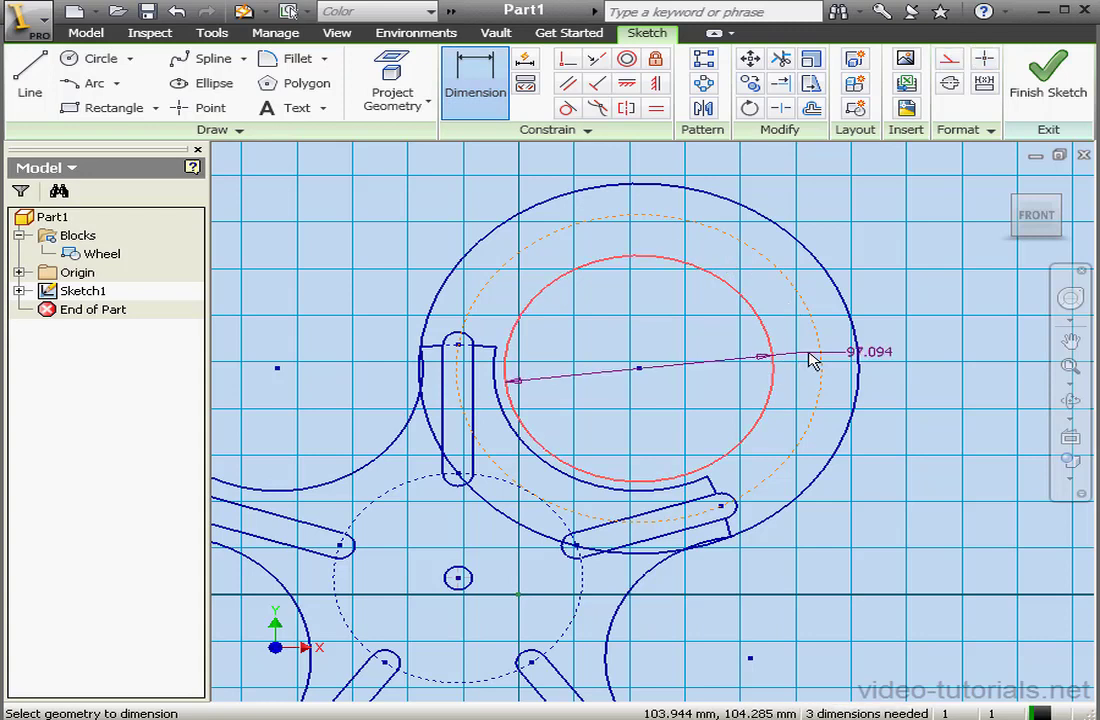
{"action": "left_click", "coordinate": [808, 358]}
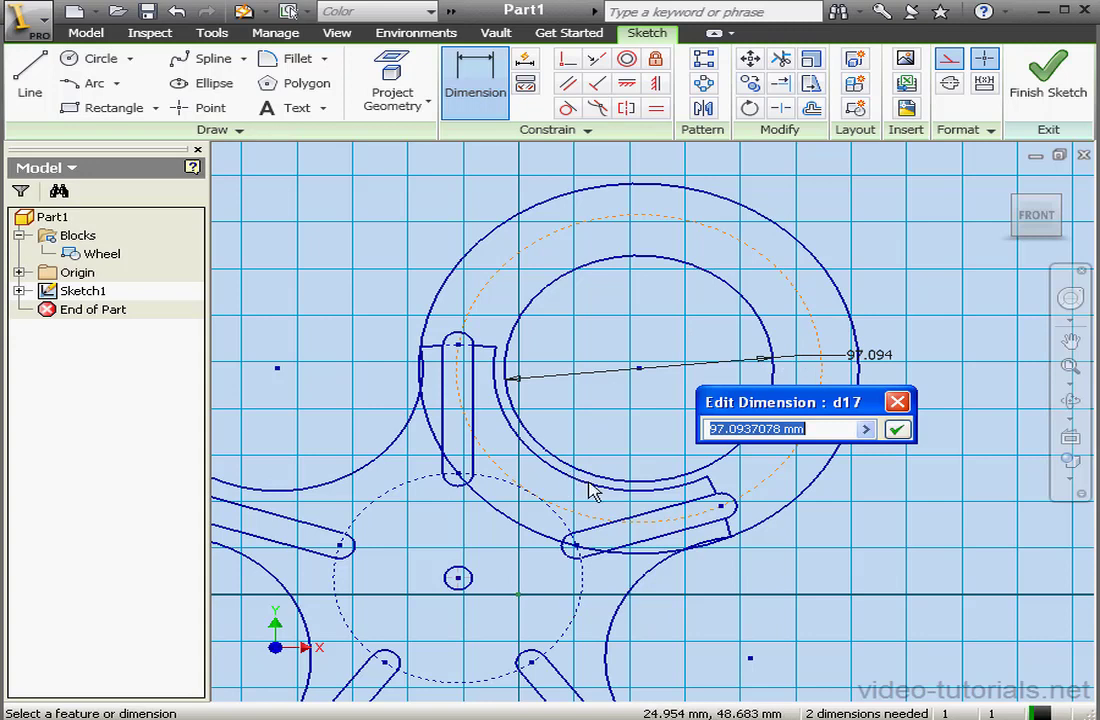
{"action": "key", "text": "End"}
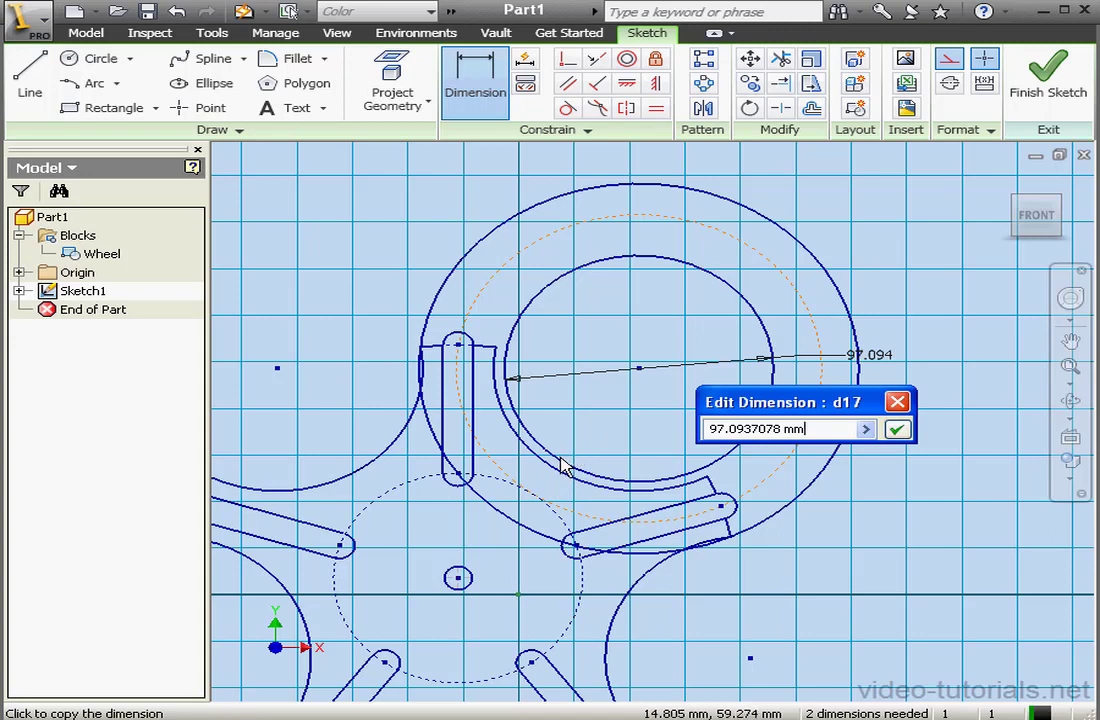
{"action": "left_click_drag", "start_coordinate": [813, 428], "coordinate": [680, 425]}
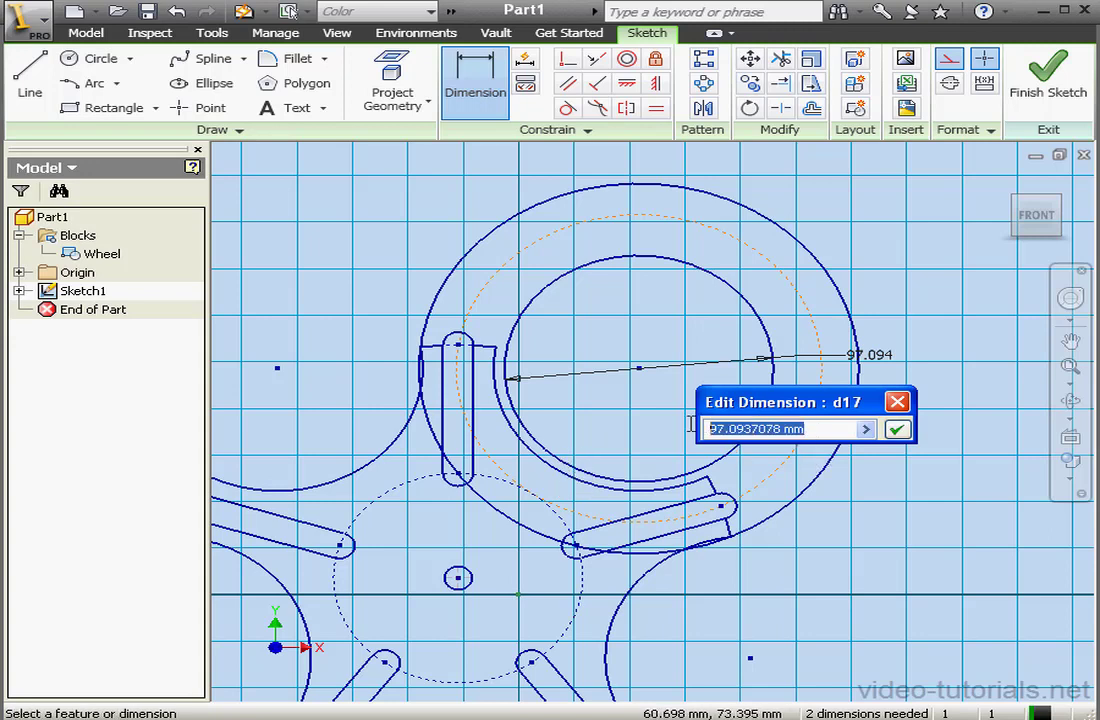
{"action": "type", "text": "104"}
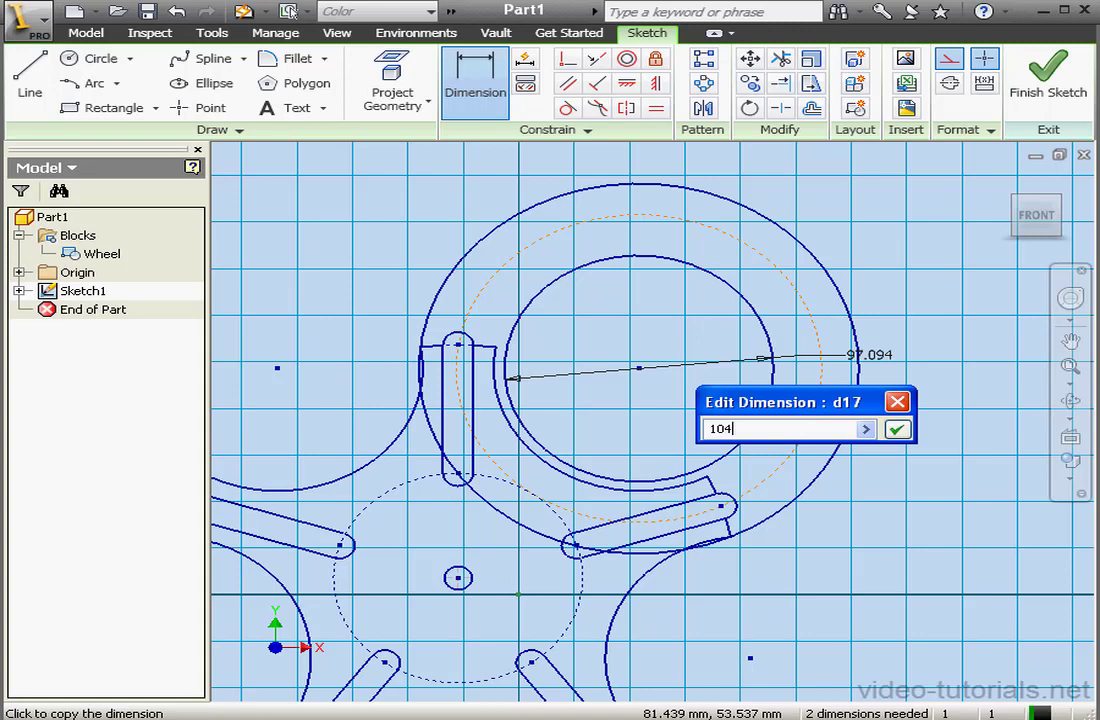
{"action": "left_click", "coordinate": [897, 429]}
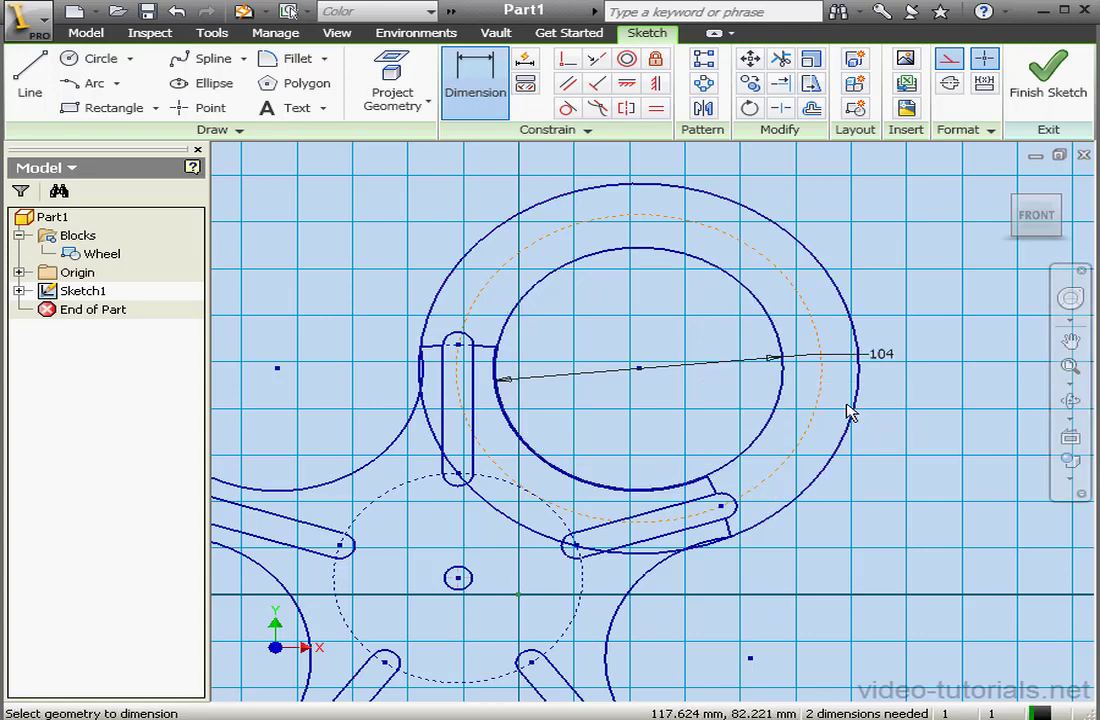
Draw a center-point arc on the hub from the top slot end to the upper-right slot end
{"action": "left_click", "coordinate": [117, 84]}
{"action": "left_click", "coordinate": [115, 199]}
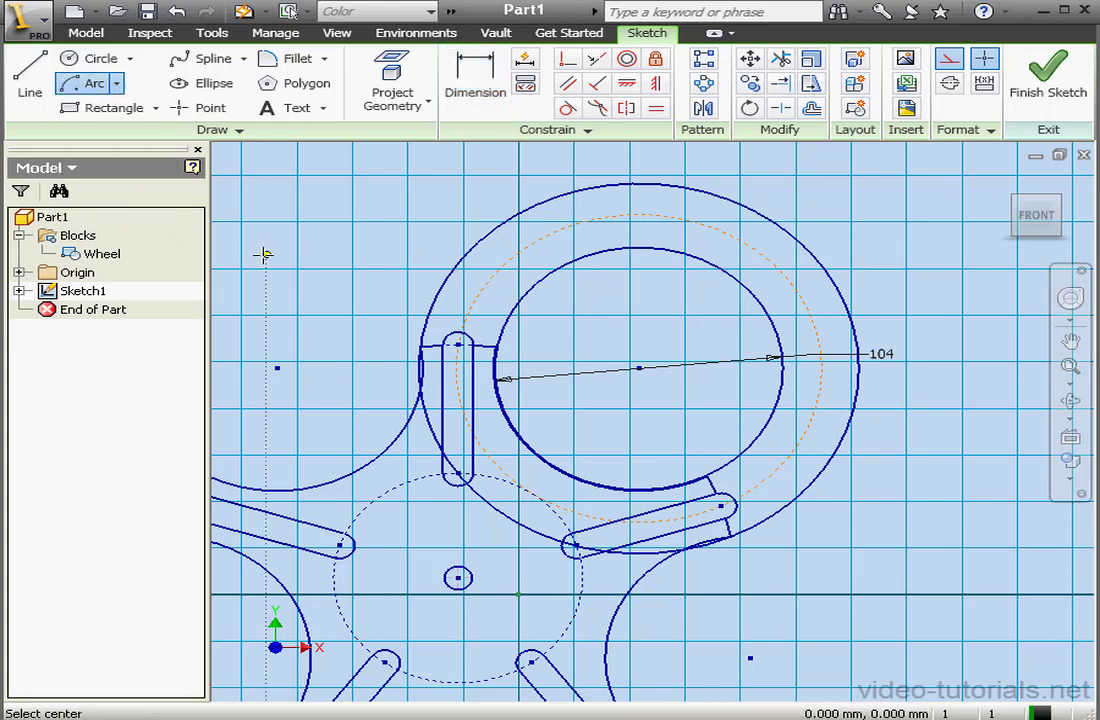
{"action": "left_click", "coordinate": [458, 578]}
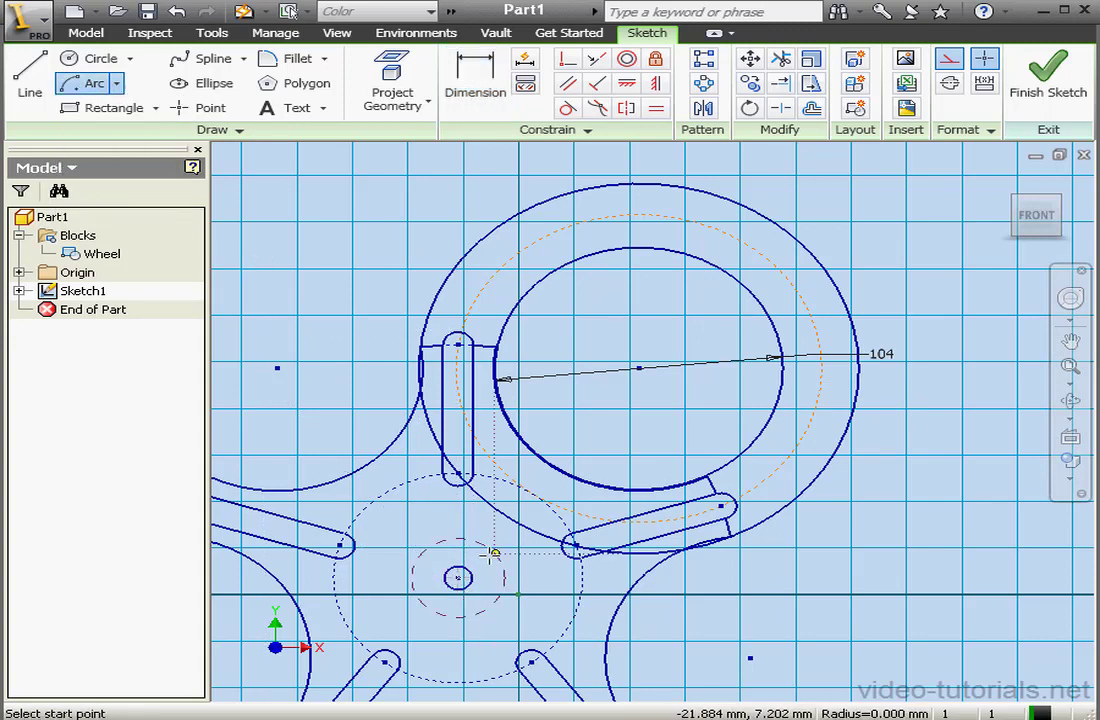
{"action": "left_click", "coordinate": [487, 339]}
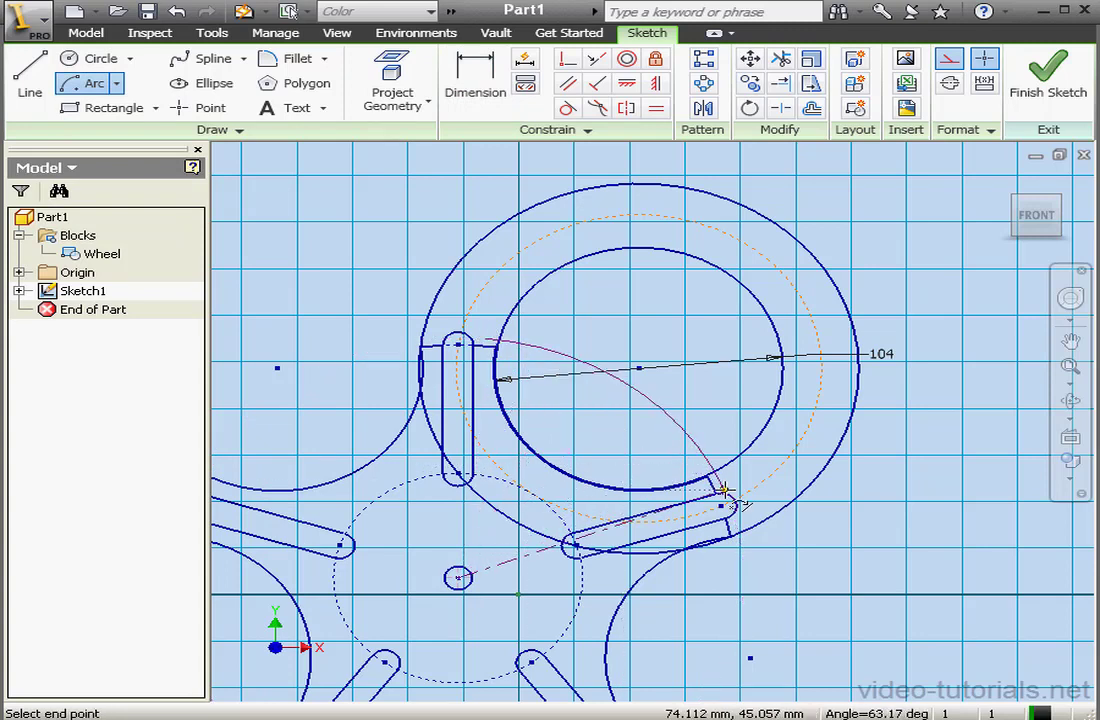
{"action": "left_click", "coordinate": [722, 484]}
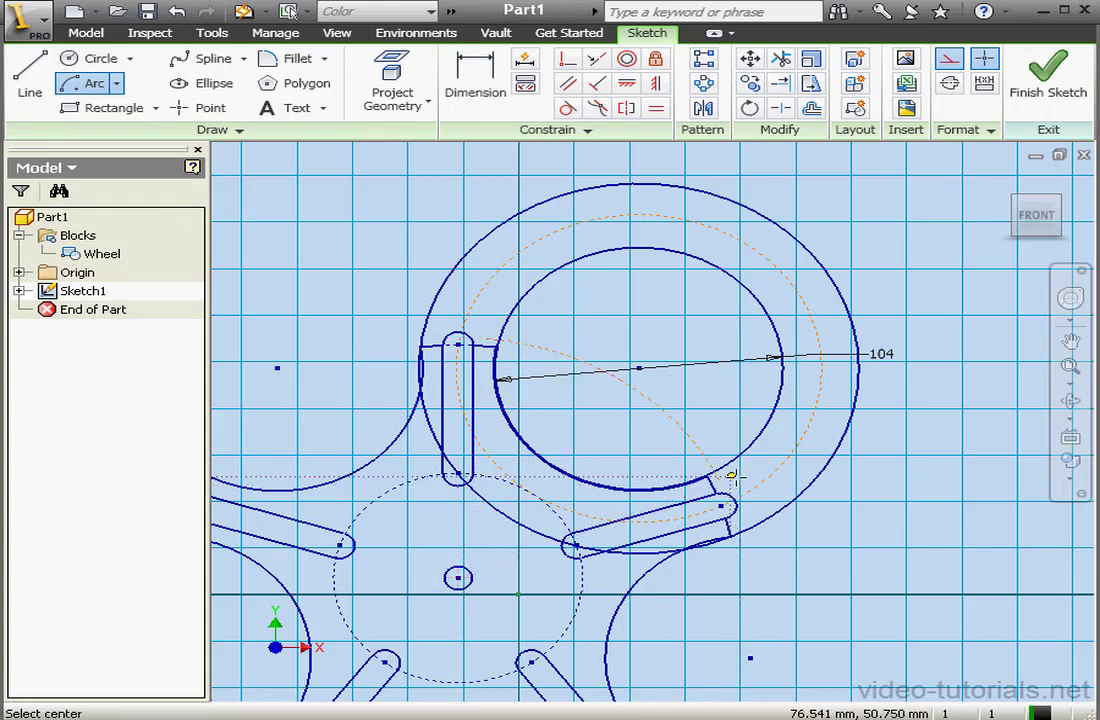
{"action": "right_click", "coordinate": [736, 481]}
{"action": "left_click", "coordinate": [772, 488]}
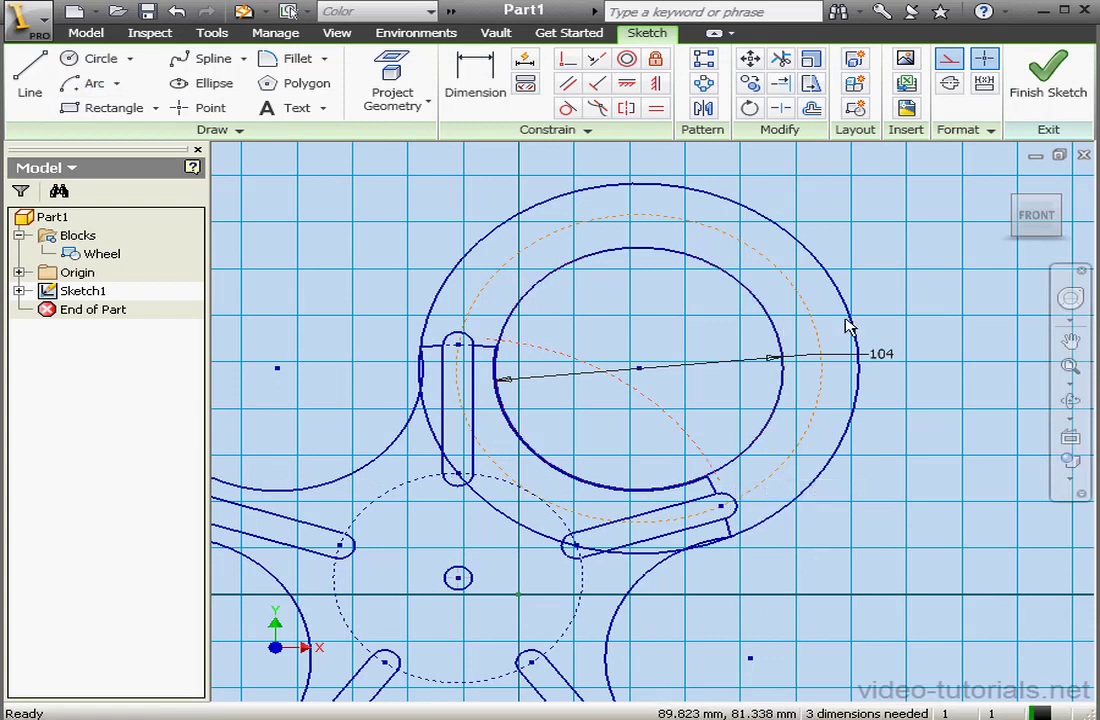
Dimension the new arc to 100.5
{"action": "left_click", "coordinate": [472, 75]}
{"action": "left_click", "coordinate": [704, 458]}
{"action": "left_click", "coordinate": [720, 425]}
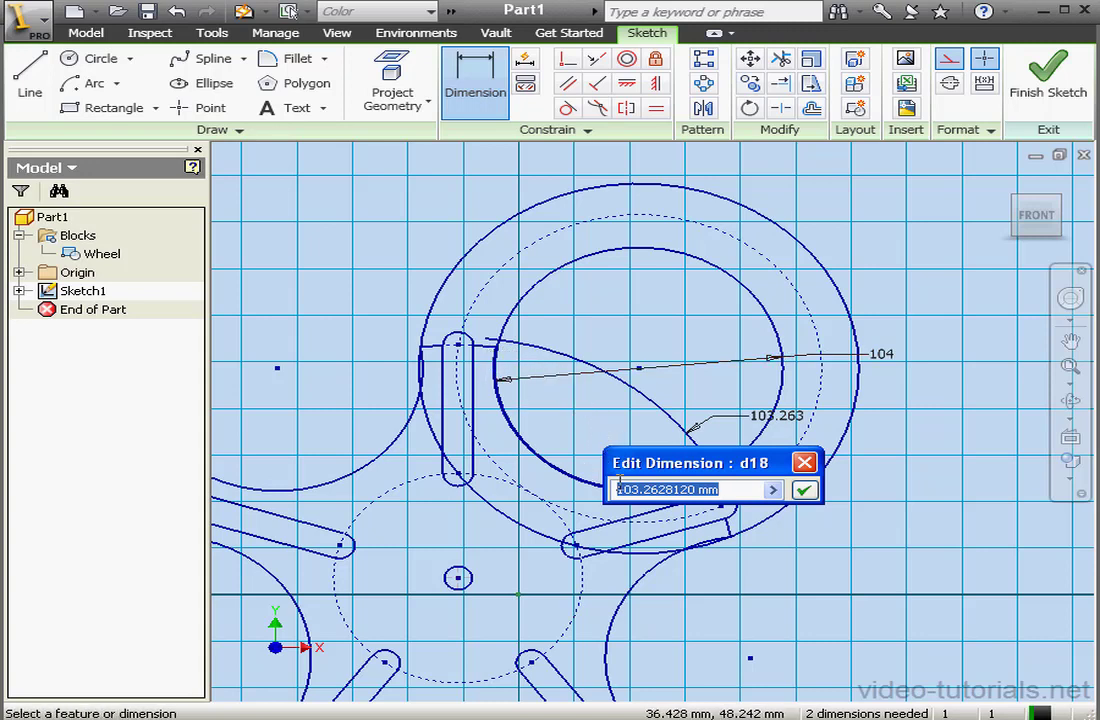
{"action": "left_click_drag", "start_coordinate": [727, 489], "coordinate": [645, 488]}
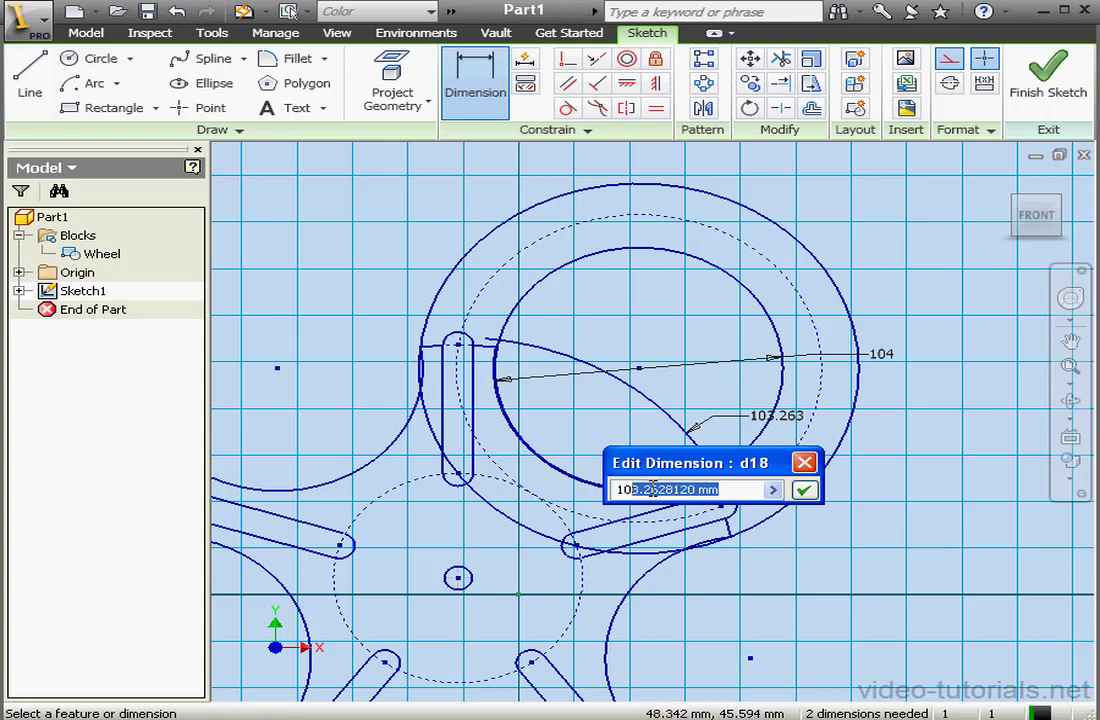
{"action": "type", "text": "00"}
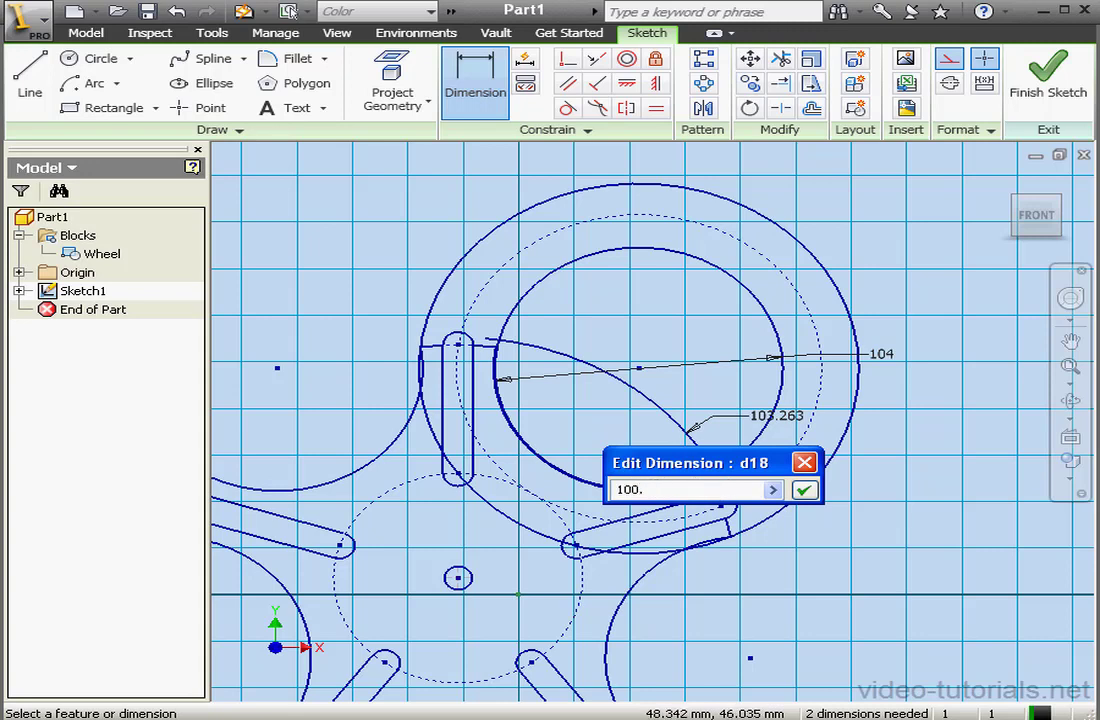
{"action": "type", "text": ".5"}
{"action": "left_click", "coordinate": [803, 489]}
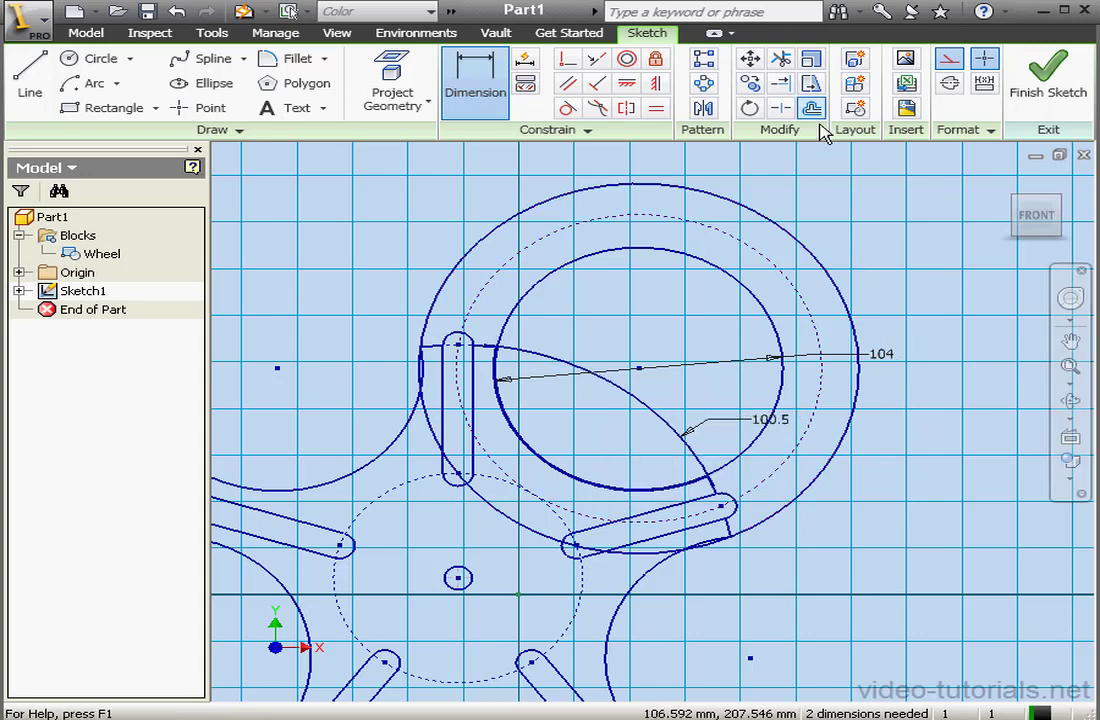
Draw a line from the pivot circle's centre to the wheel centre and add a sketch point on it
{"action": "left_click", "coordinate": [781, 60]}
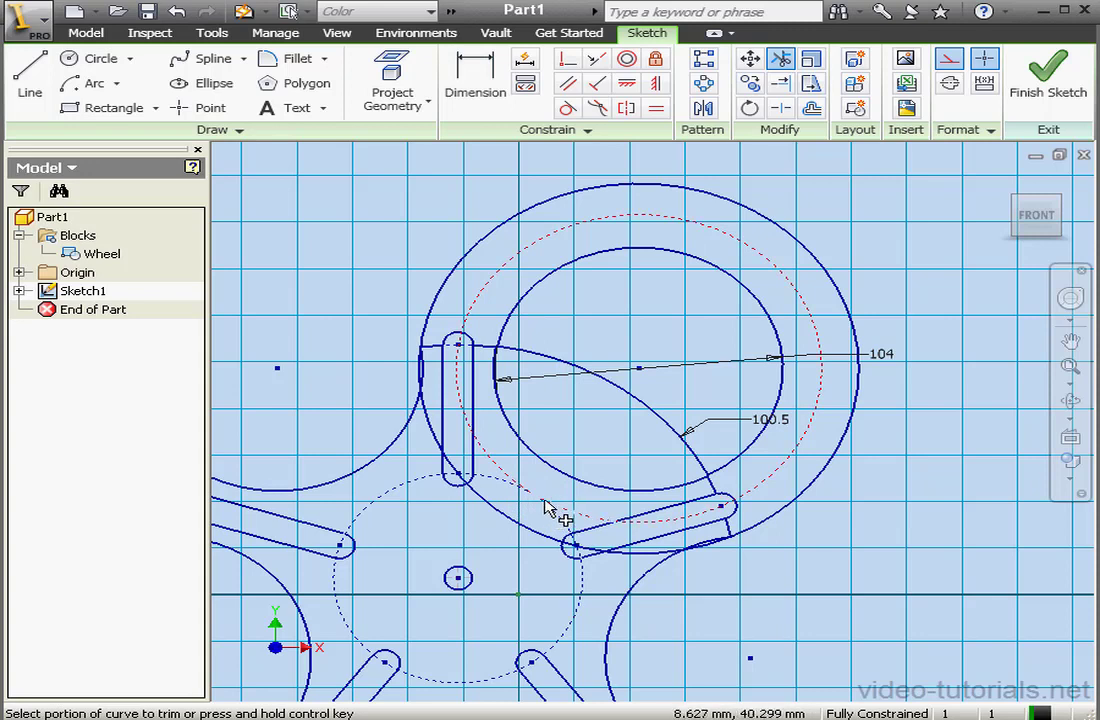
{"action": "left_click", "coordinate": [30, 80]}
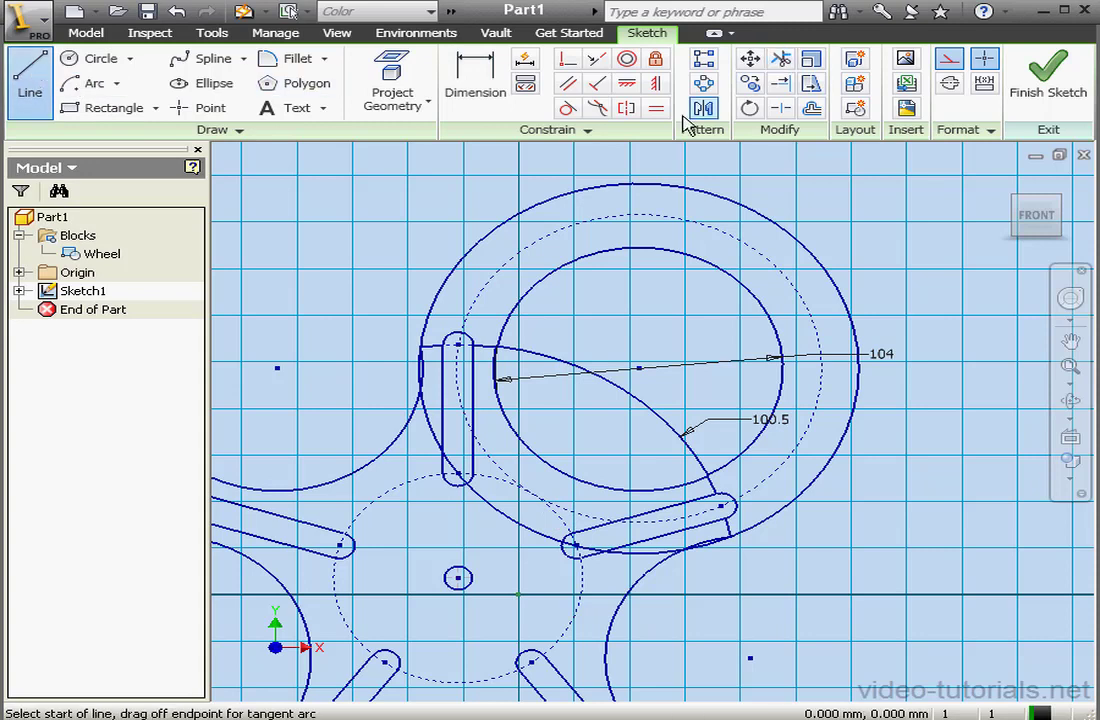
{"action": "left_click", "coordinate": [458, 577]}
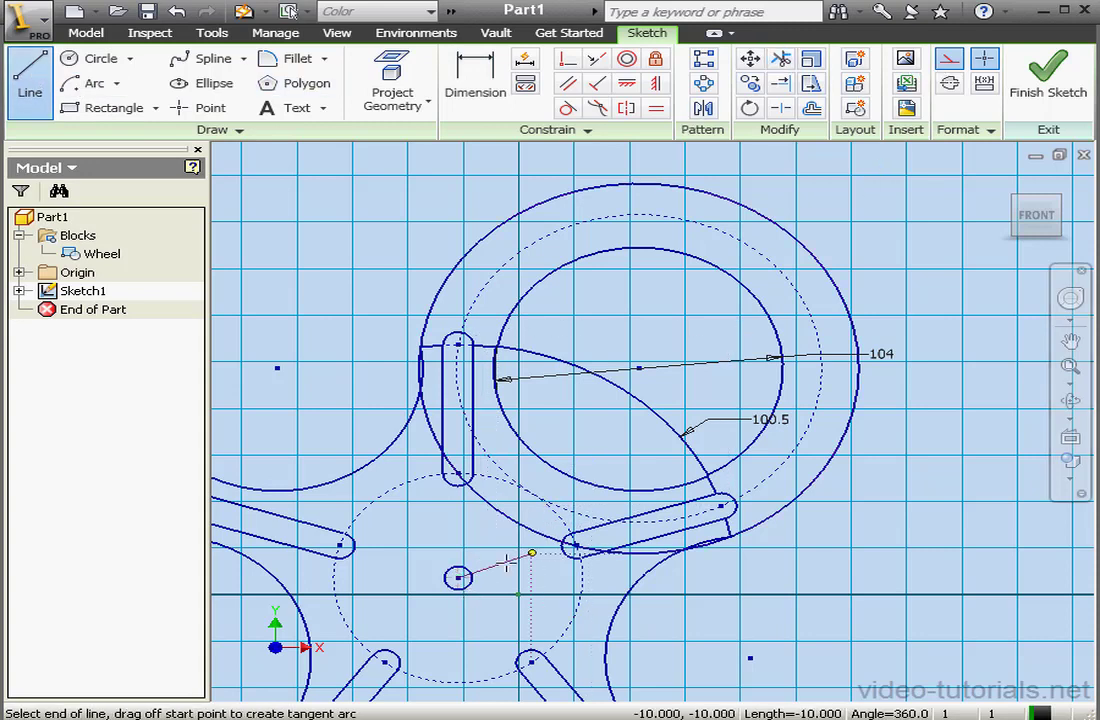
{"action": "left_click", "coordinate": [638, 368]}
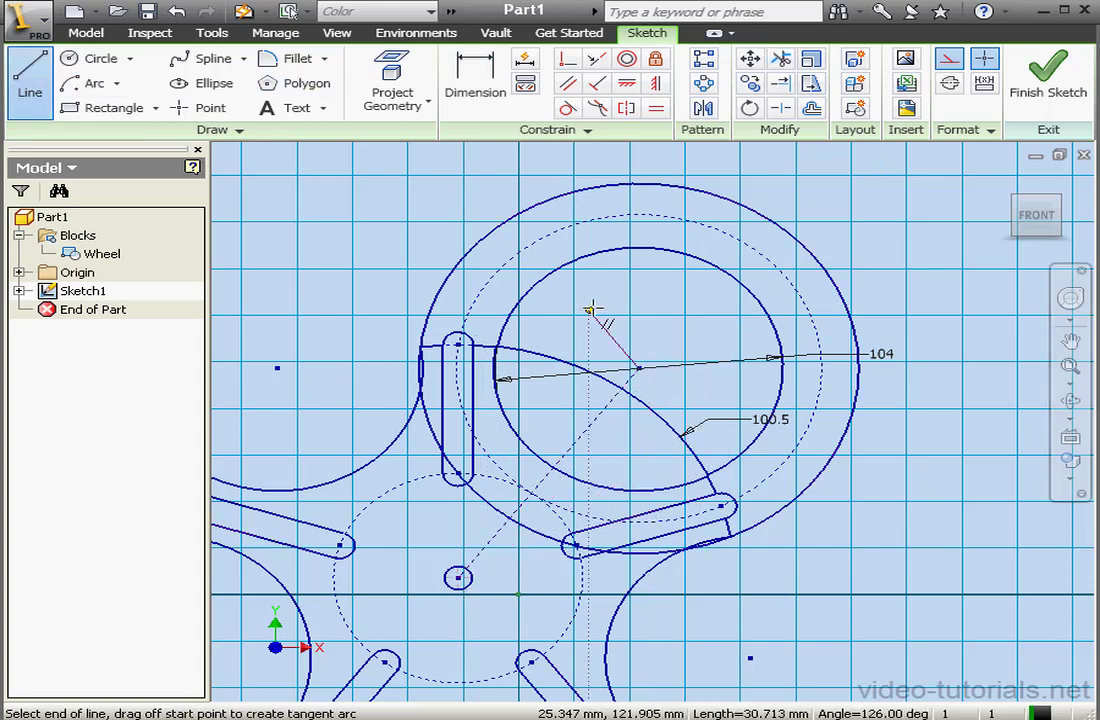
{"action": "left_click", "coordinate": [198, 107]}
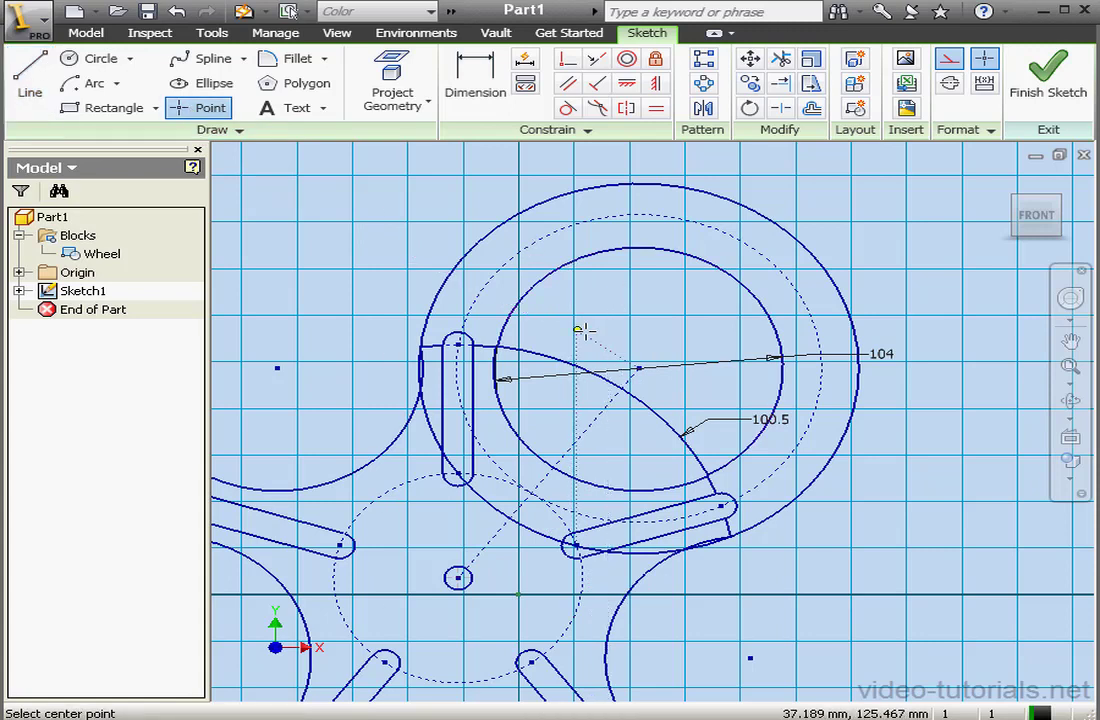
{"action": "right_click", "coordinate": [572, 410]}
{"action": "left_click", "coordinate": [622, 419]}
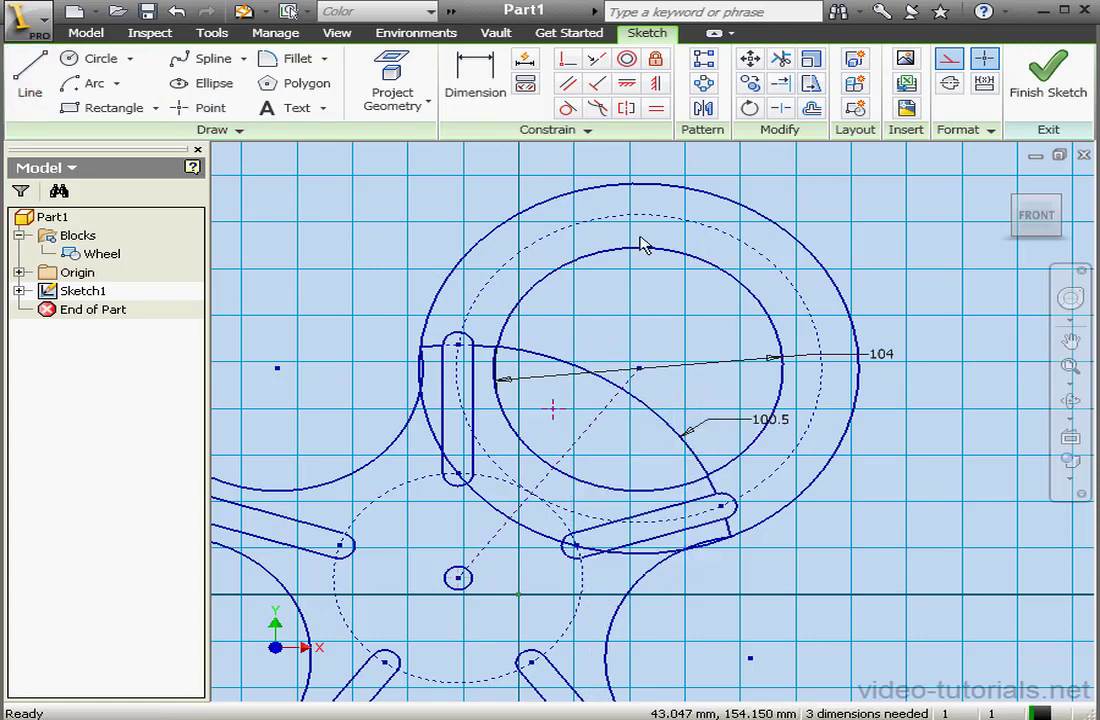
Begin a Perpendicular constraint on the new line and point geometry
{"action": "left_click", "coordinate": [567, 58]}
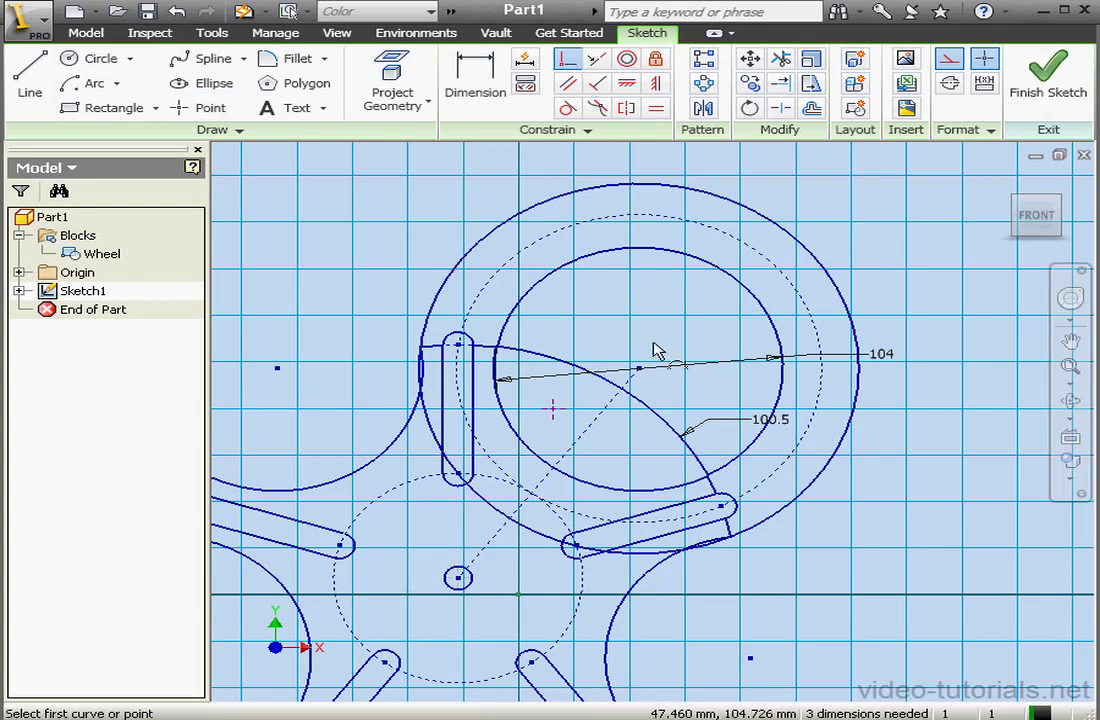
{"action": "left_click", "coordinate": [567, 418]}
{"action": "left_click", "coordinate": [588, 421]}
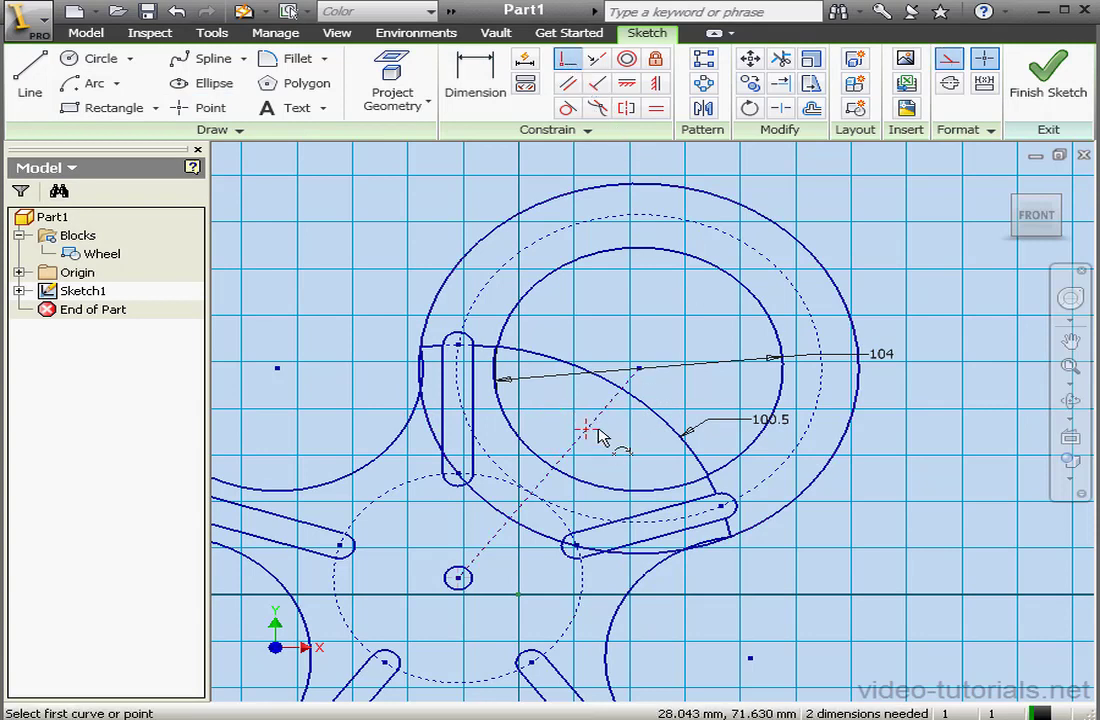
Complete the perpendicular constraint and draw small circles at the wheel centre and the line point
{"action": "left_click", "coordinate": [609, 474]}
{"action": "left_click", "coordinate": [579, 516]}
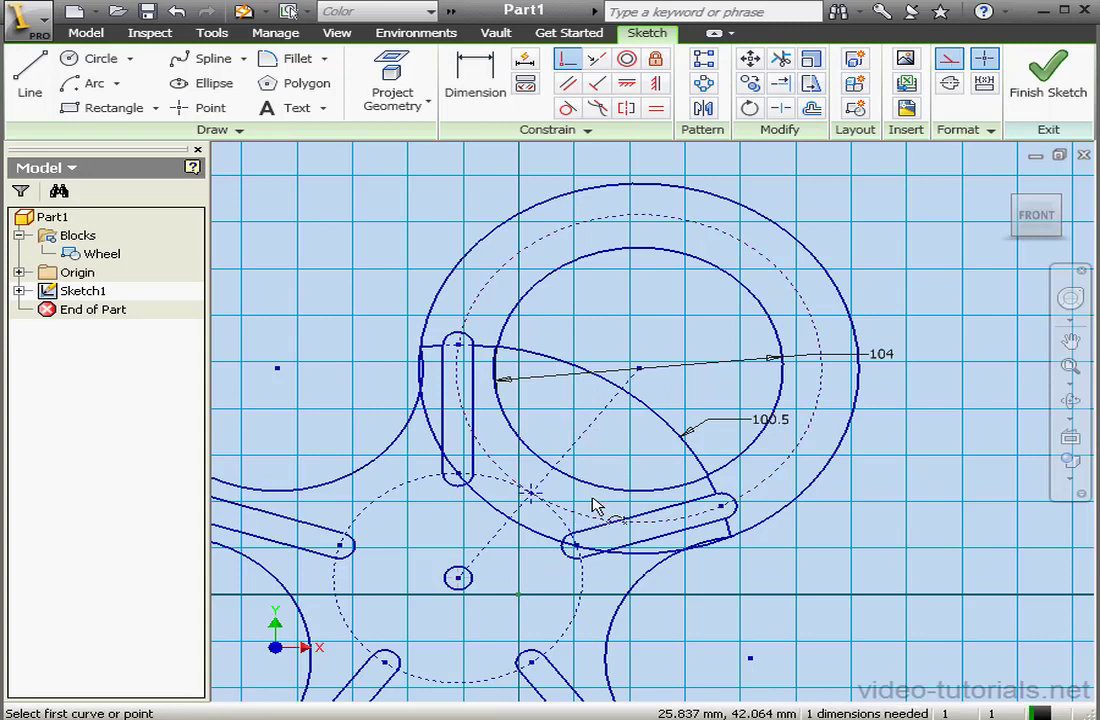
{"action": "left_click", "coordinate": [84, 61]}
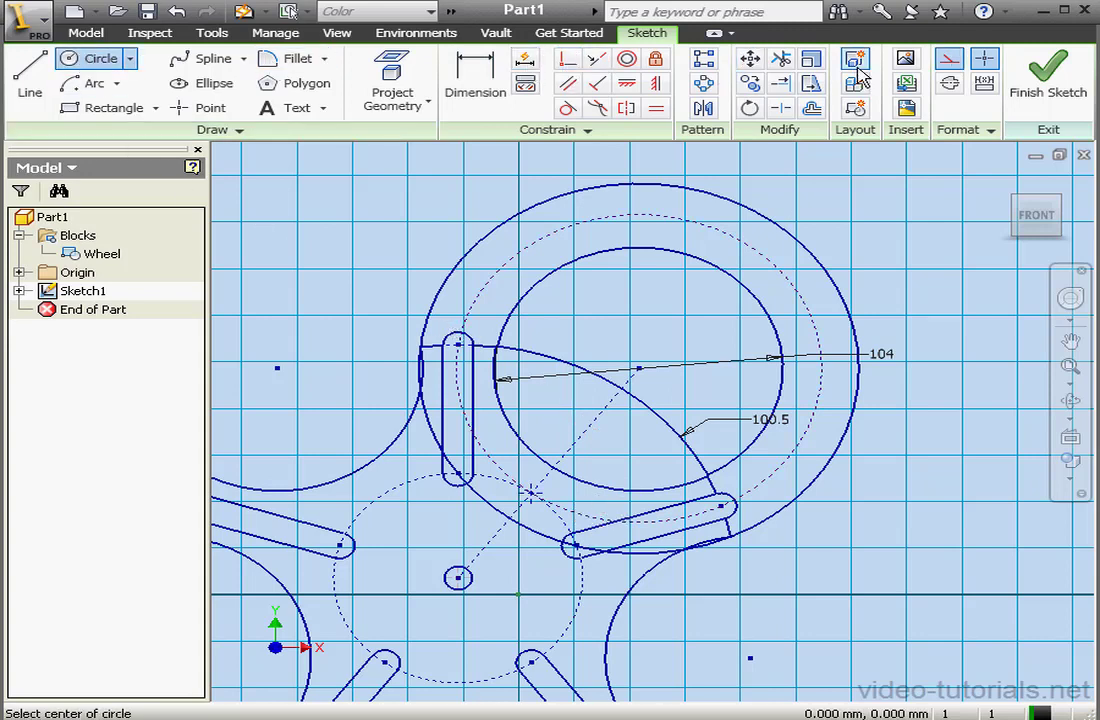
{"action": "left_click", "coordinate": [639, 368]}
{"action": "left_click", "coordinate": [655, 376]}
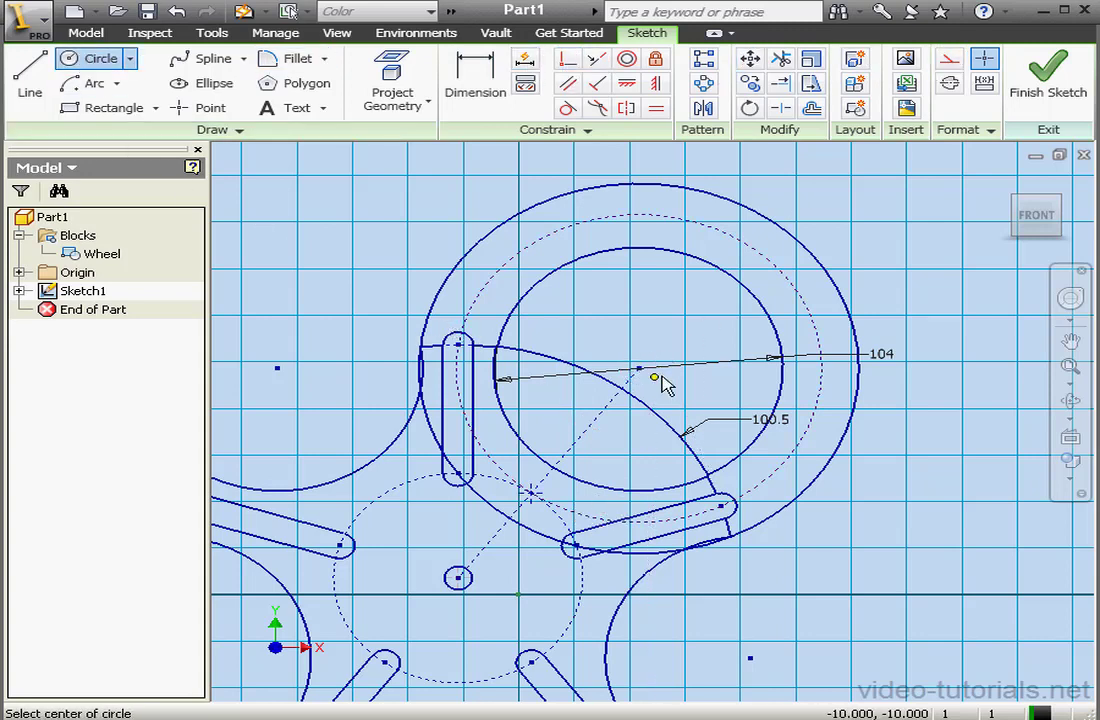
{"action": "left_click", "coordinate": [531, 492]}
{"action": "left_click", "coordinate": [553, 492]}
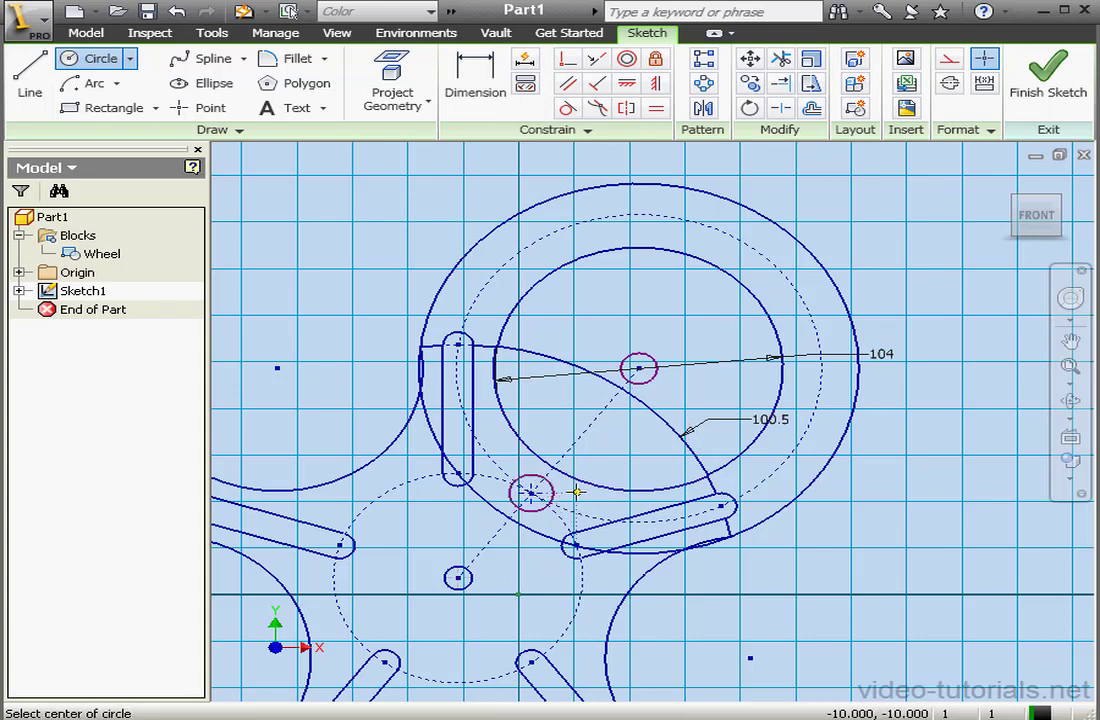
Make the two pin circles equal and dimension one to 10 mm diameter
{"action": "left_click", "coordinate": [656, 108]}
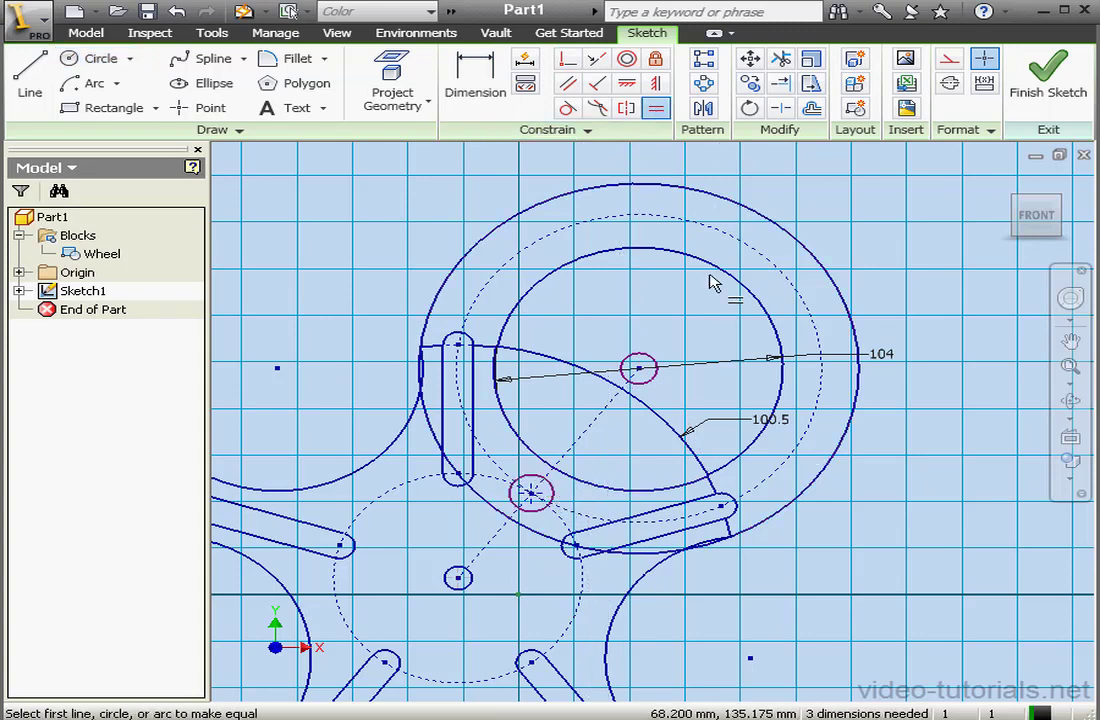
{"action": "left_click", "coordinate": [656, 378]}
{"action": "left_click", "coordinate": [555, 508]}
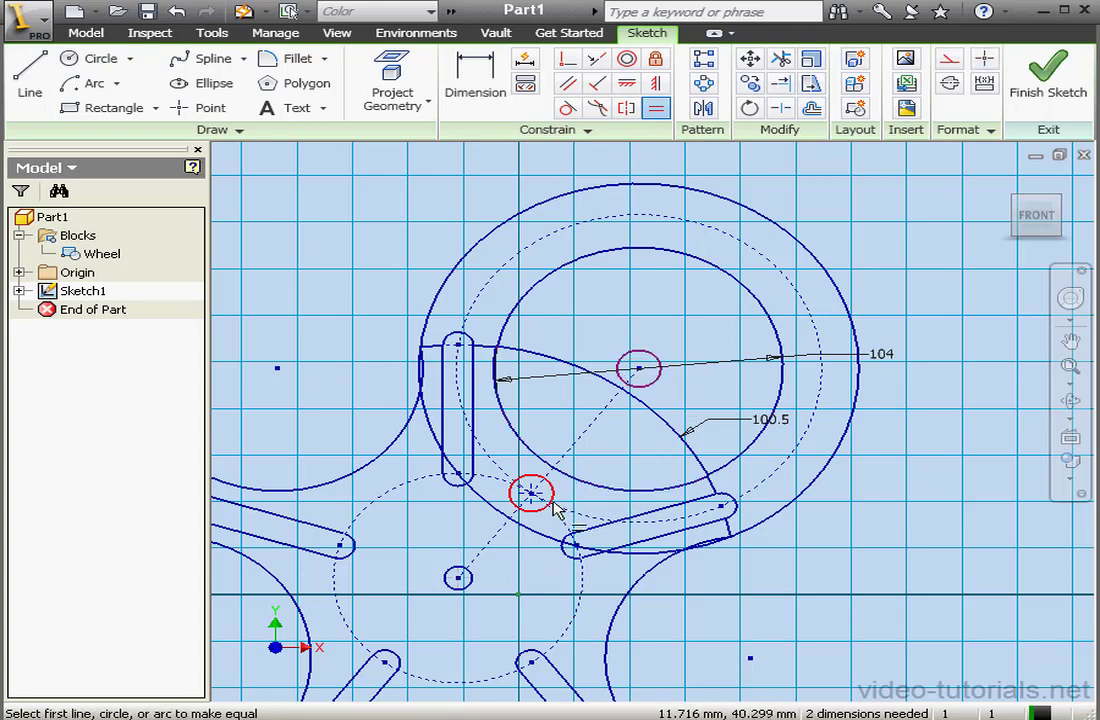
{"action": "left_click", "coordinate": [490, 95]}
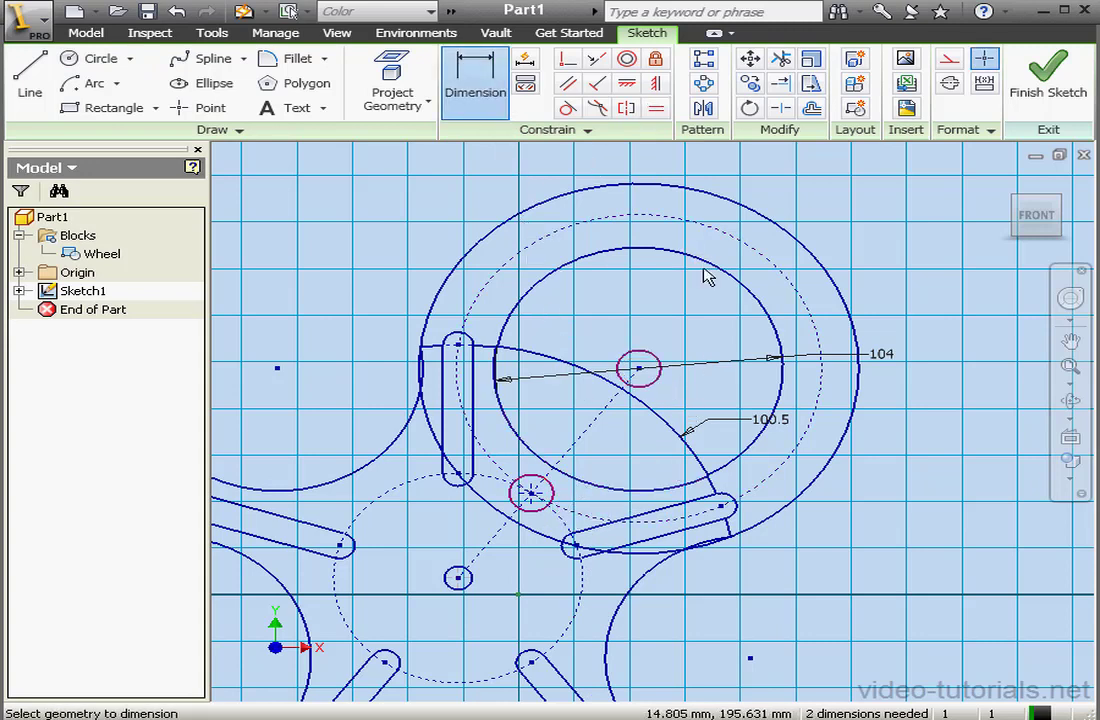
{"action": "left_click", "coordinate": [657, 381]}
{"action": "left_click", "coordinate": [728, 340]}
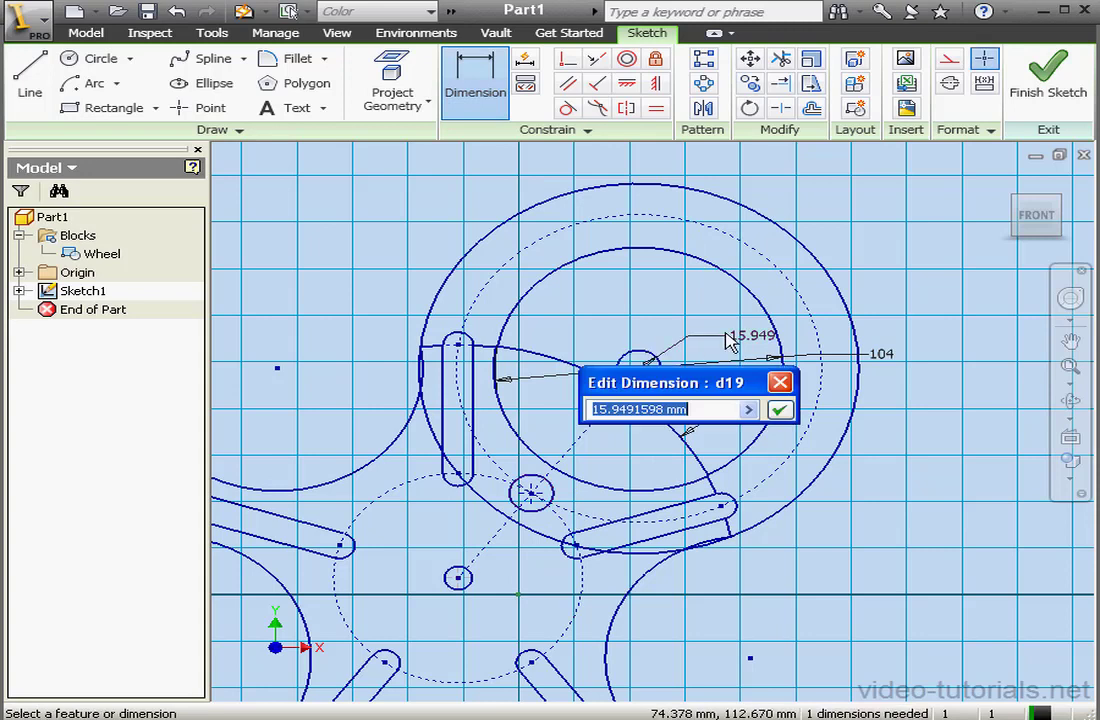
{"action": "type", "text": "10"}
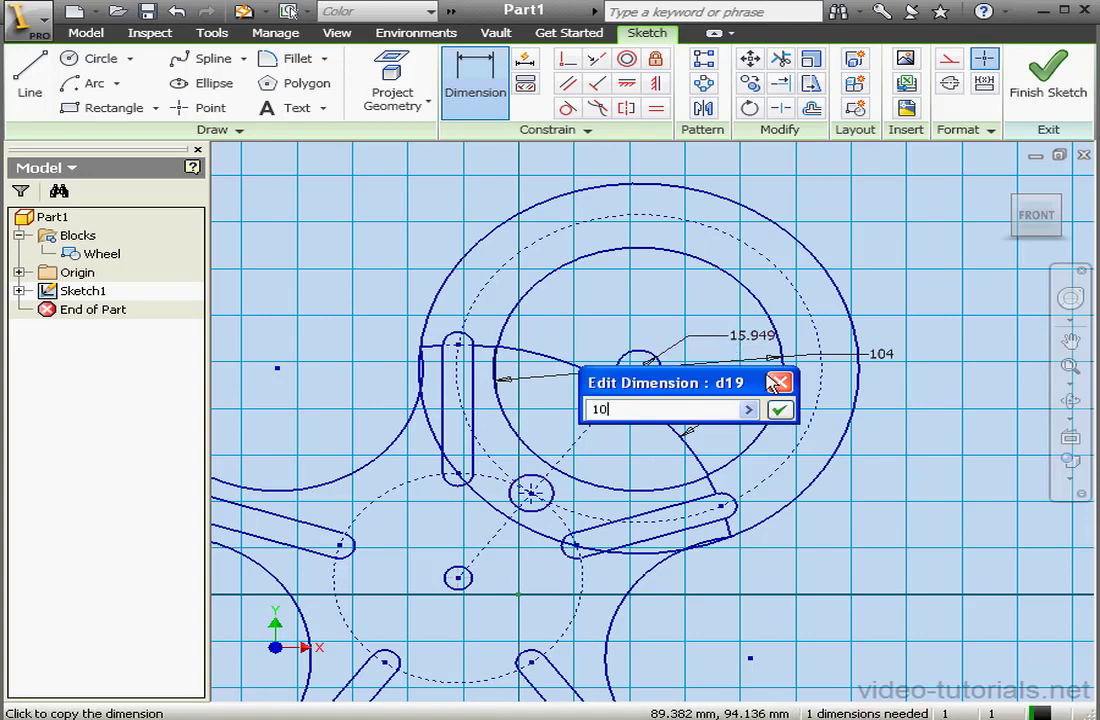
{"action": "left_click", "coordinate": [778, 409]}
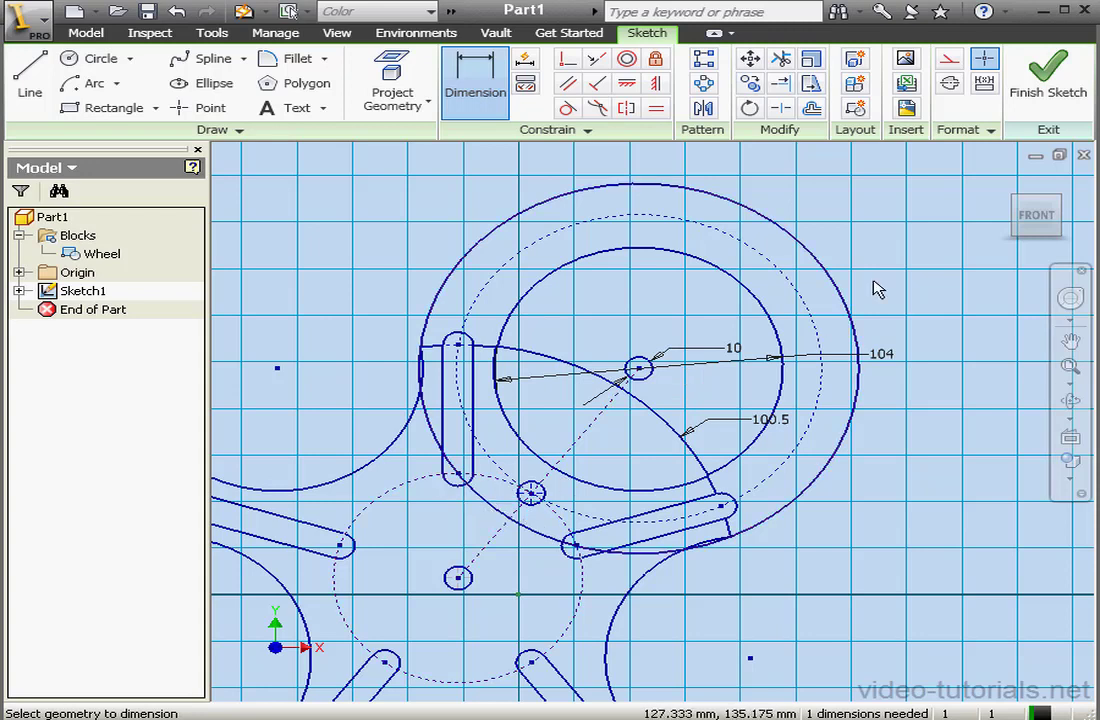
Begin a new sketch block and name it Crank
{"action": "left_click", "coordinate": [862, 115]}
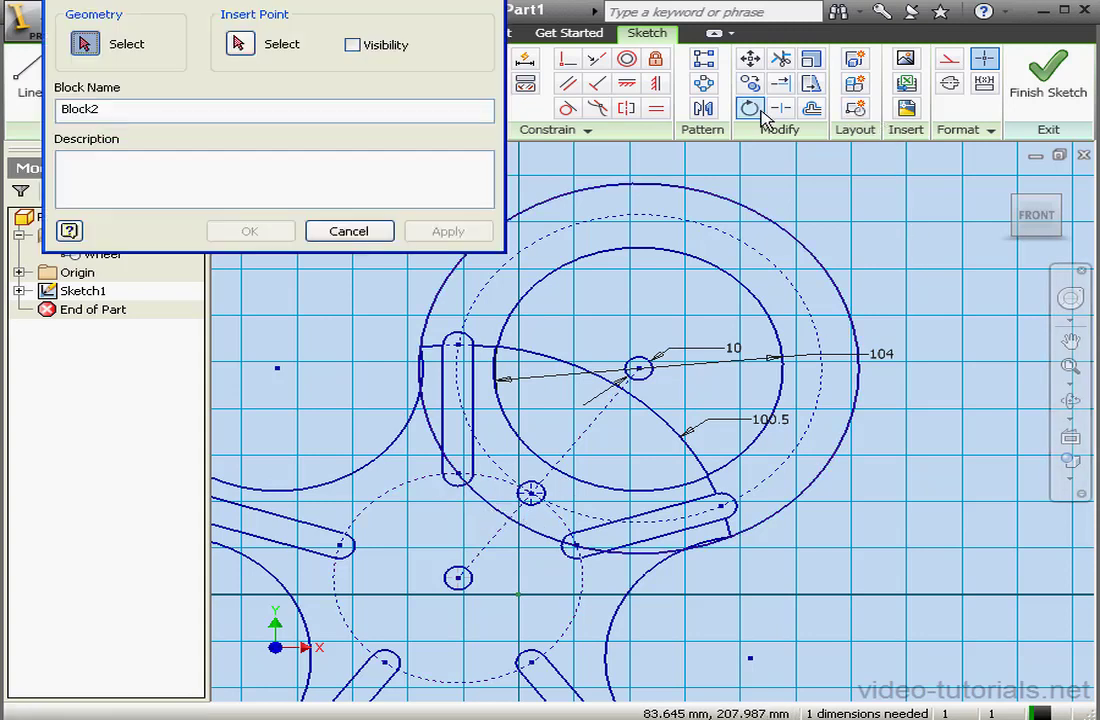
{"action": "left_click_drag", "start_coordinate": [189, 0], "coordinate": [175, 64]}
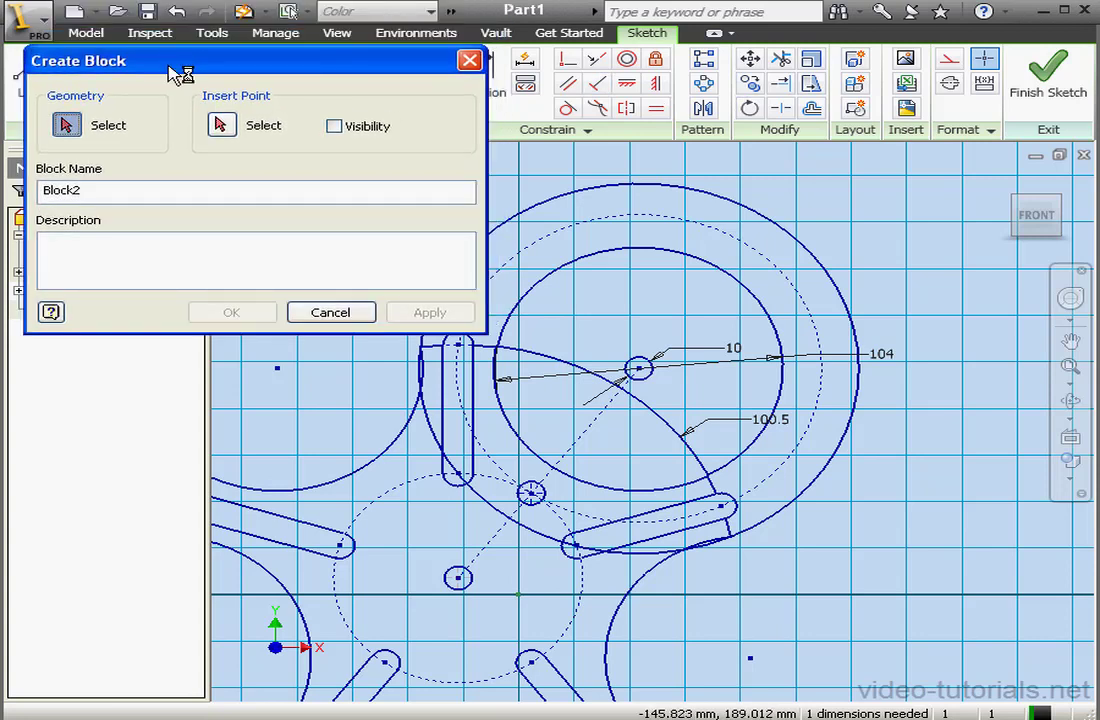
{"action": "left_click_drag", "start_coordinate": [80, 190], "coordinate": [58, 190]}
{"action": "type", "text": "Crank"}
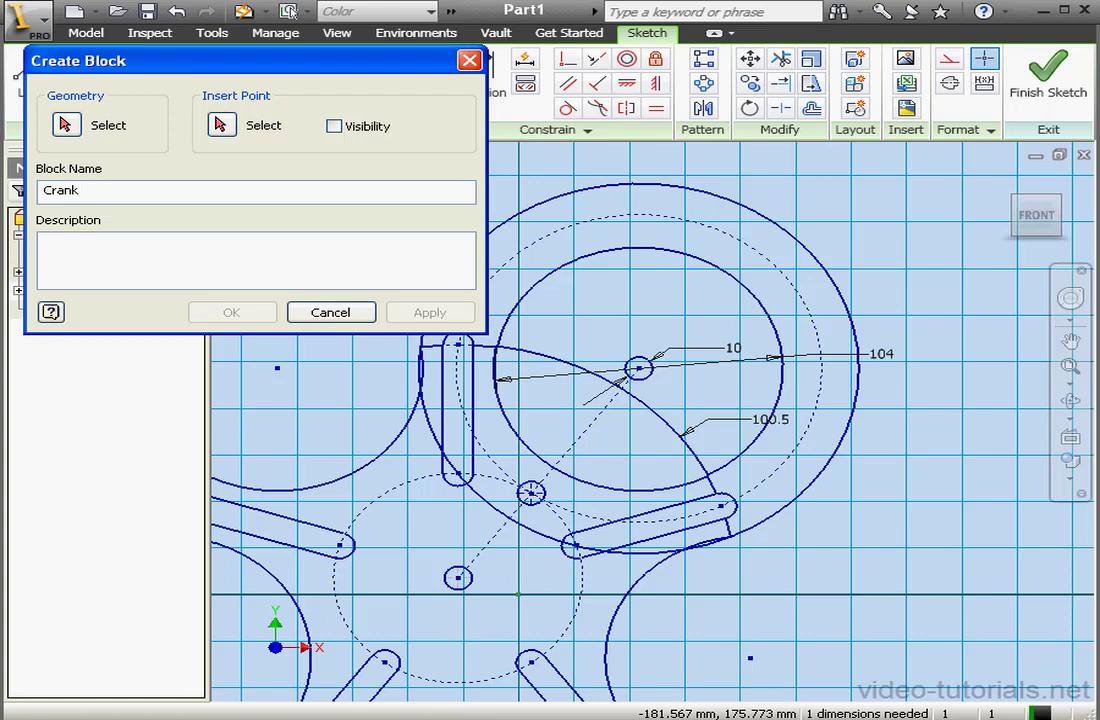
Add both circles, the arc and both pin circles, set a visible insert point, and create the block
{"action": "left_click", "coordinate": [68, 126]}
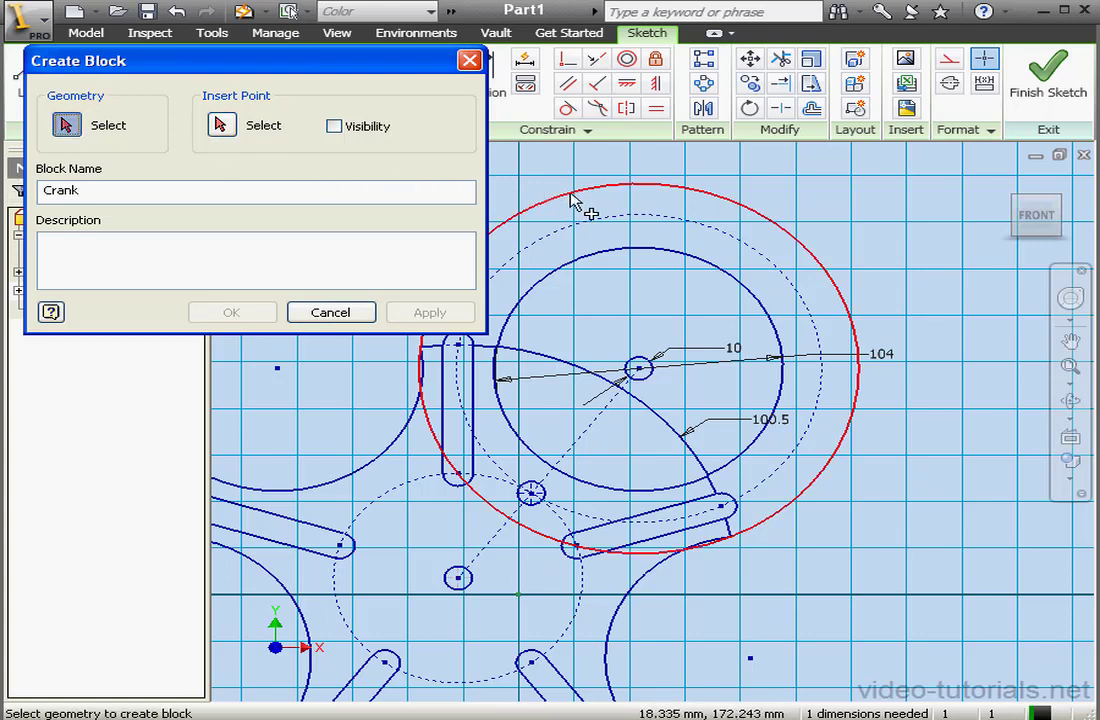
{"action": "left_click", "coordinate": [705, 196]}
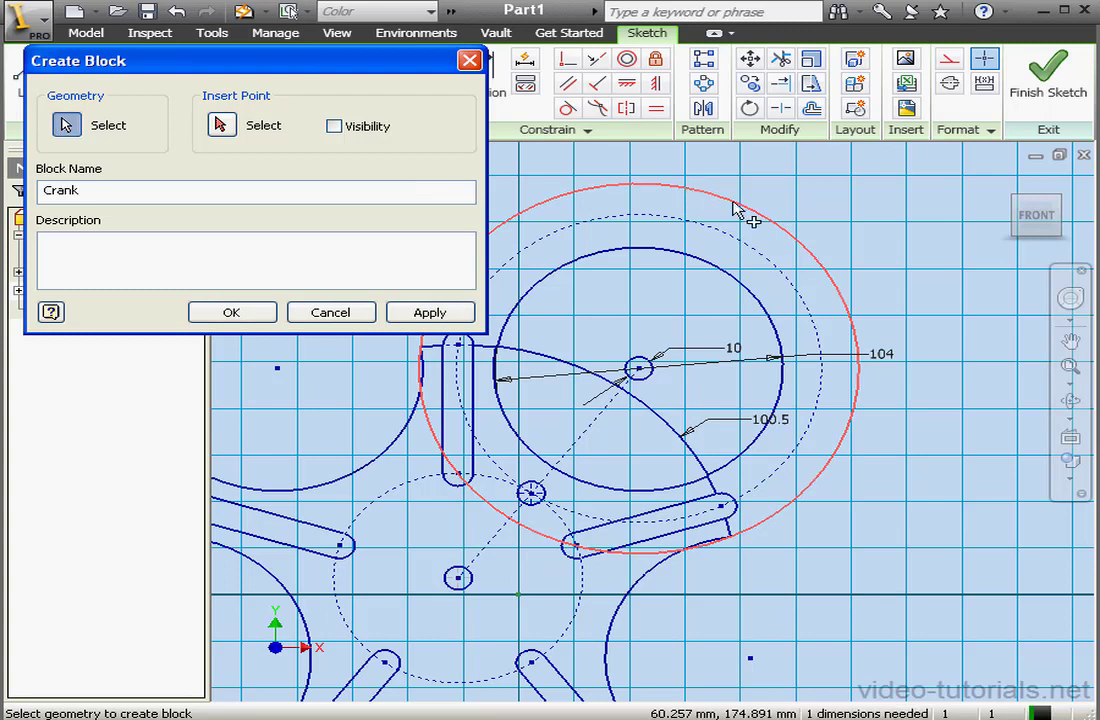
{"action": "left_click", "coordinate": [752, 300]}
{"action": "left_click", "coordinate": [652, 420]}
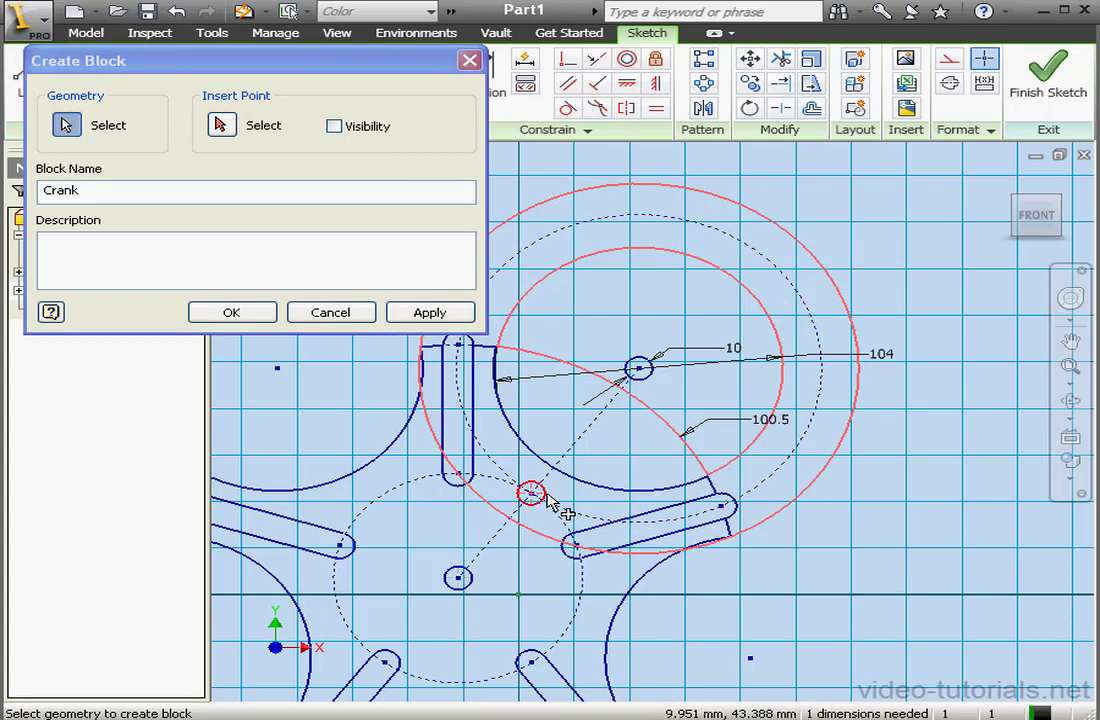
{"action": "left_click", "coordinate": [649, 381]}
{"action": "left_click", "coordinate": [545, 492]}
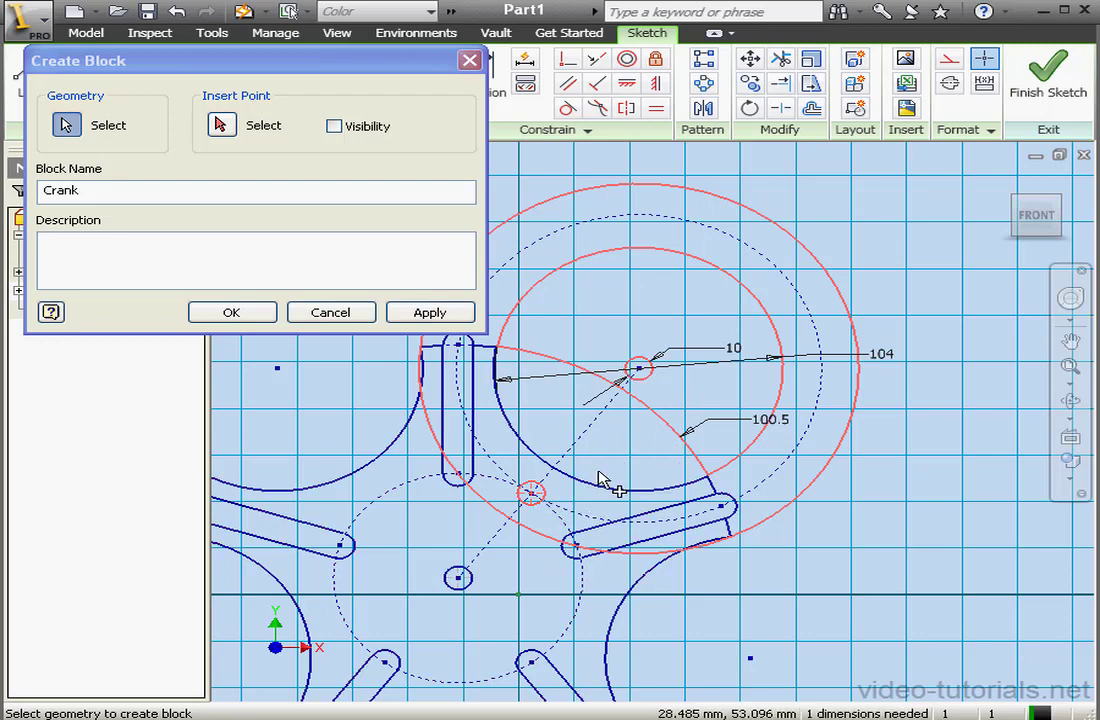
{"action": "left_click", "coordinate": [222, 125]}
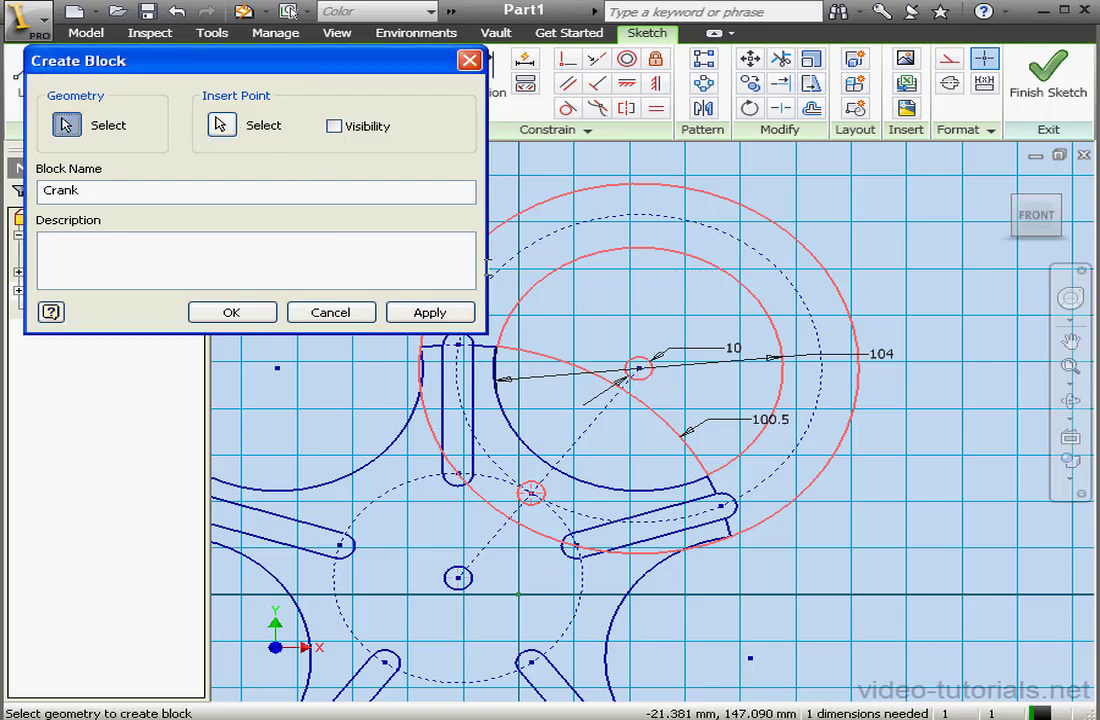
{"action": "left_click", "coordinate": [334, 126]}
{"action": "left_click", "coordinate": [258, 315]}
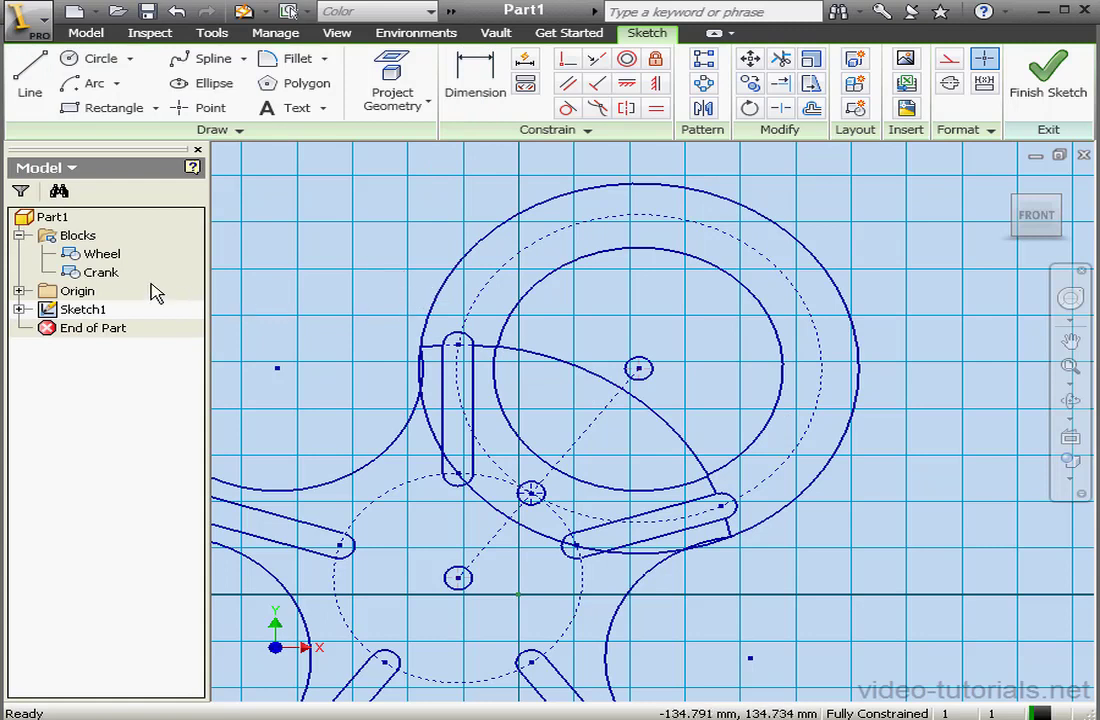
Open the Crank block, auto-dimension it and fix its centre point
{"action": "double_click", "coordinate": [100, 272]}
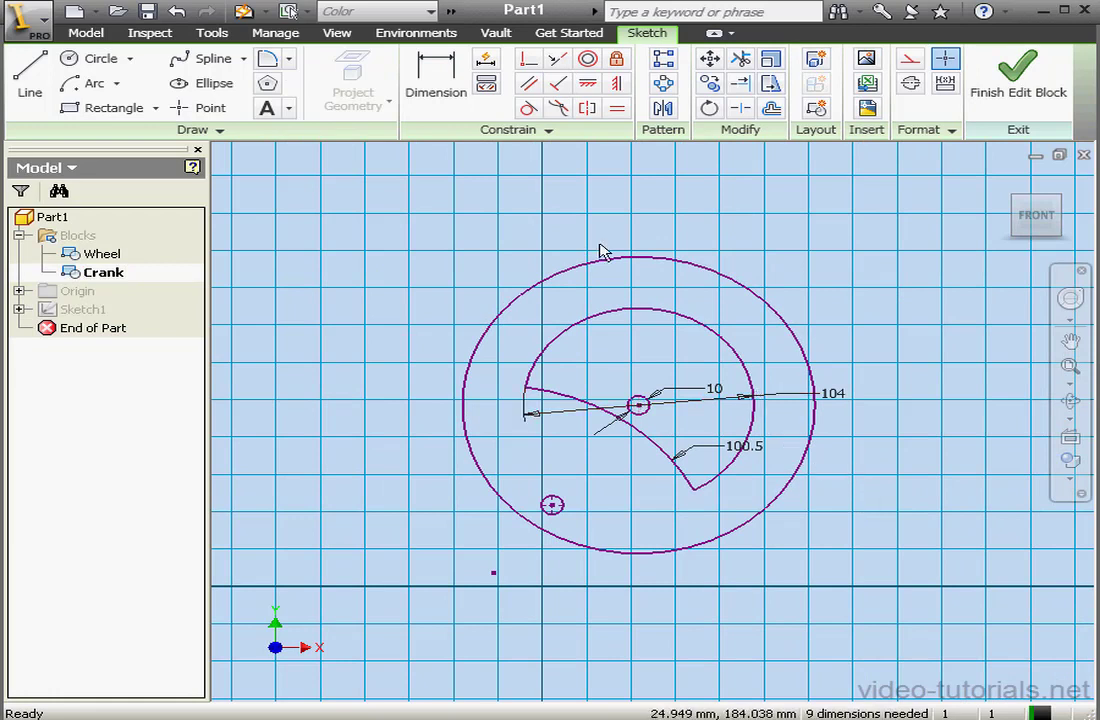
{"action": "left_click", "coordinate": [485, 59]}
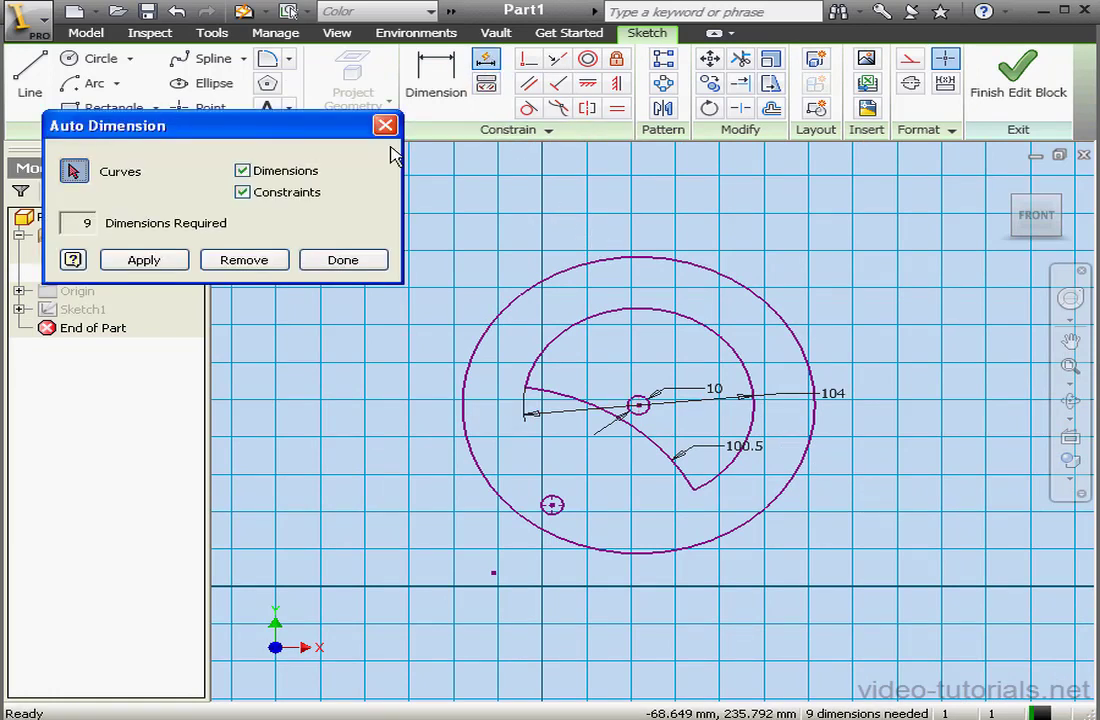
{"action": "left_click", "coordinate": [145, 260]}
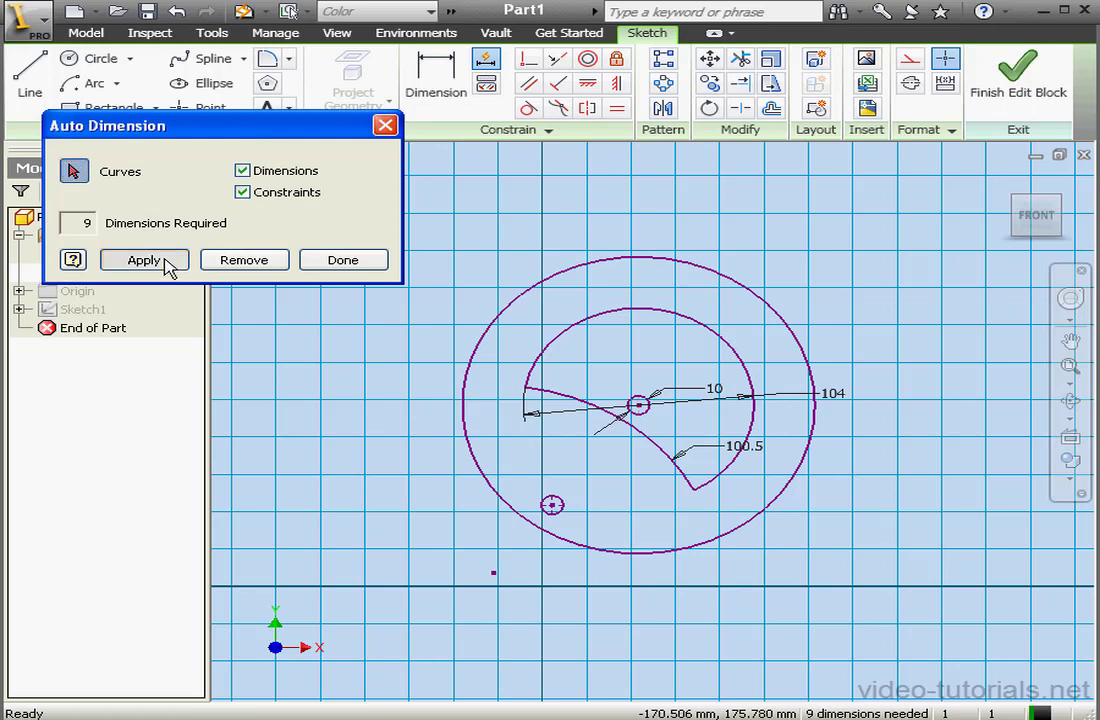
{"action": "left_click", "coordinate": [343, 260]}
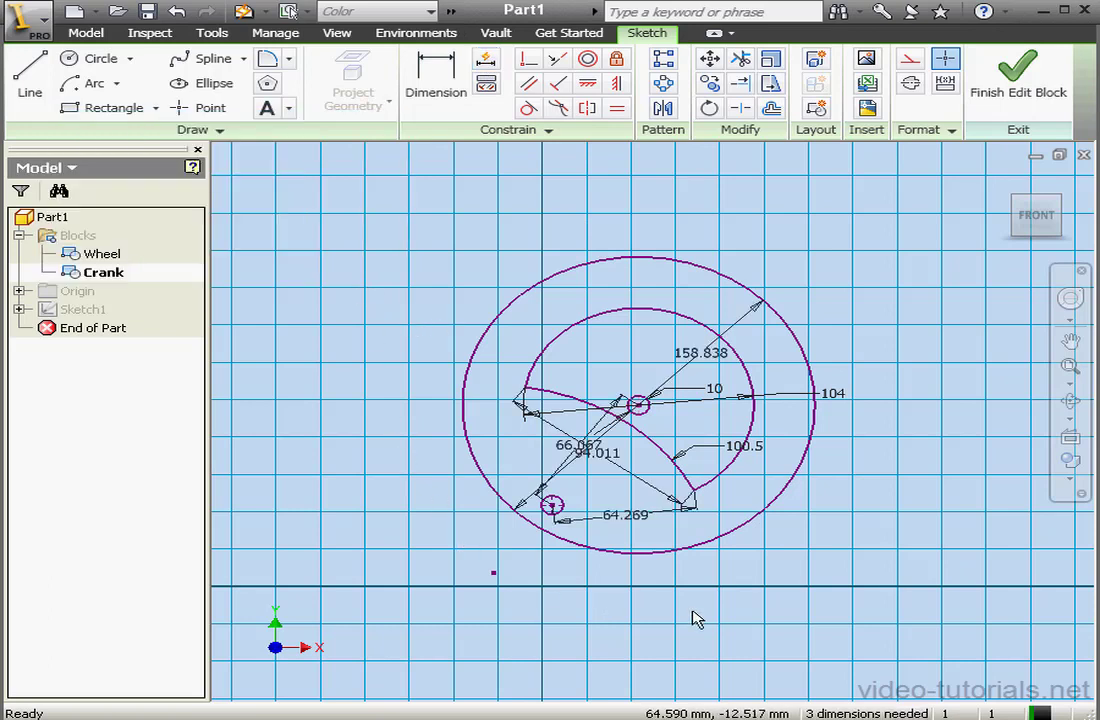
{"action": "left_click", "coordinate": [617, 60]}
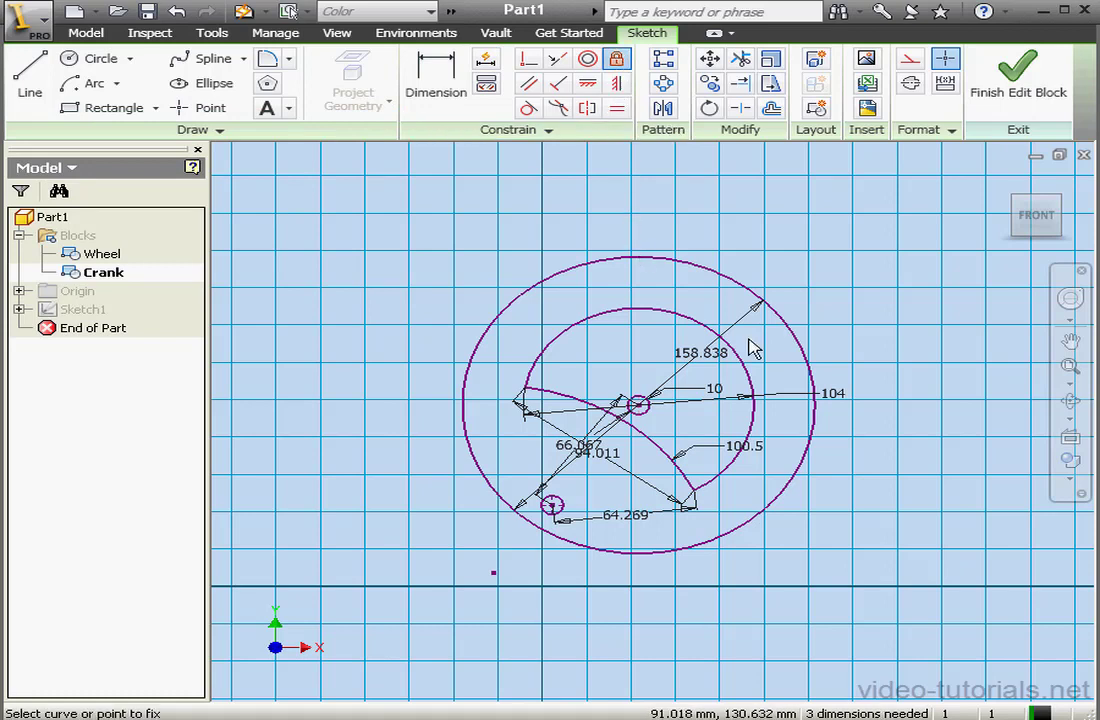
{"action": "left_click", "coordinate": [640, 408]}
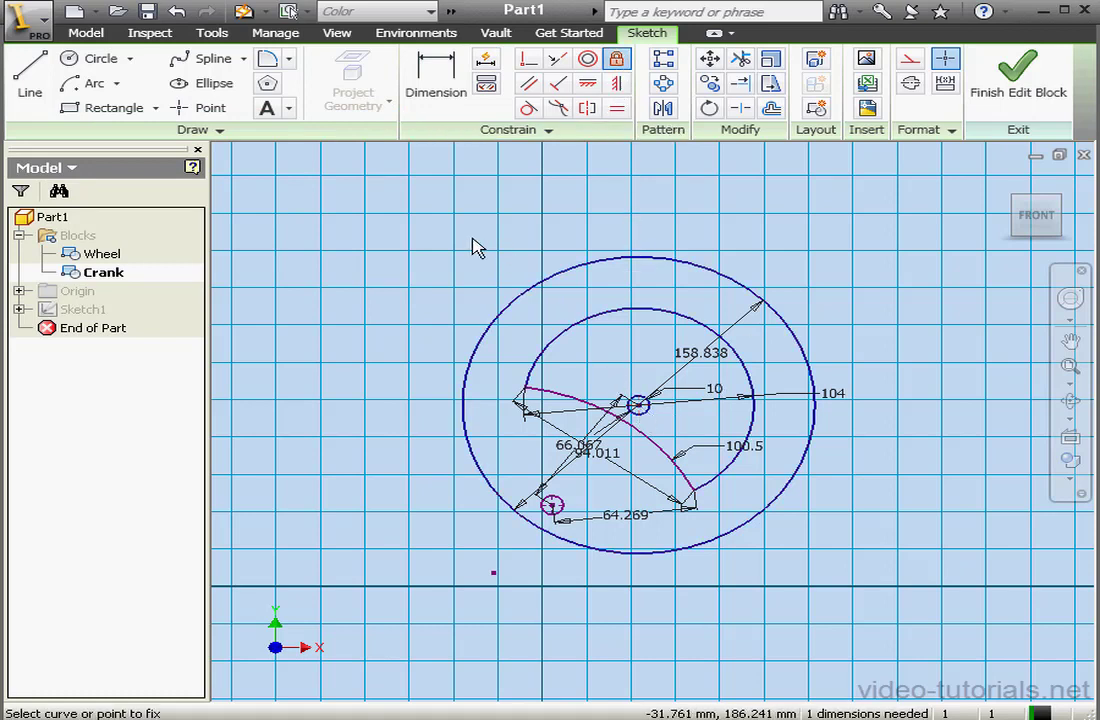
Draw construction lines from the pin centre to the crank centre and horizontally left
{"action": "left_click", "coordinate": [30, 76]}
{"action": "left_click", "coordinate": [910, 58]}
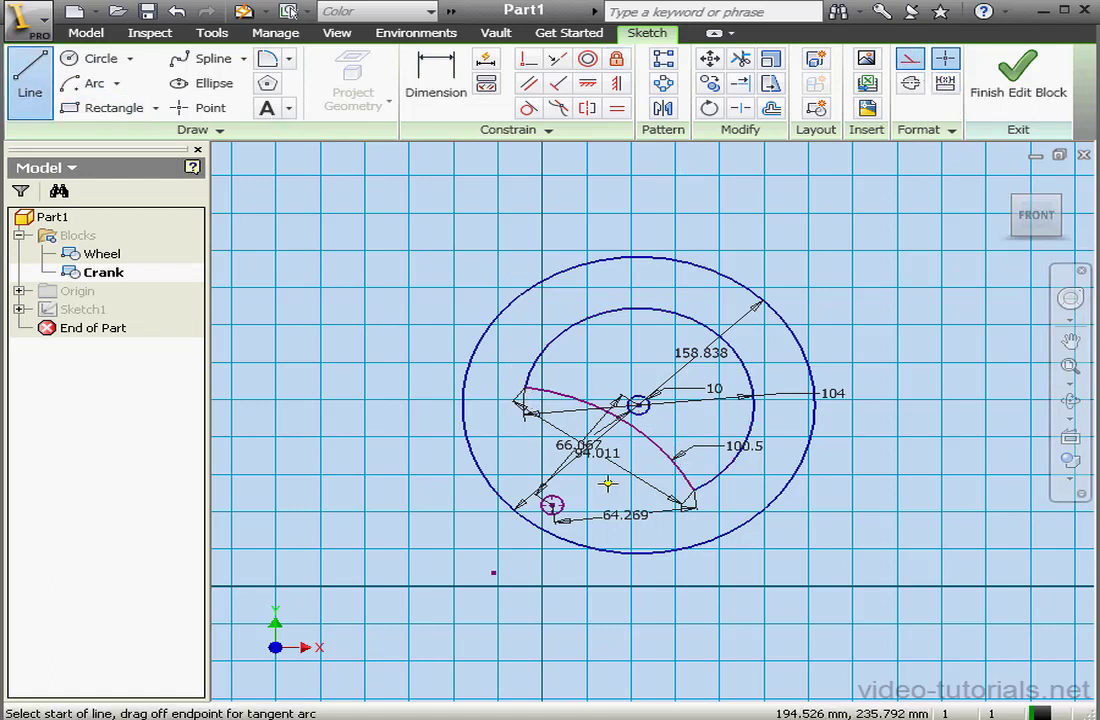
{"action": "left_click", "coordinate": [551, 504]}
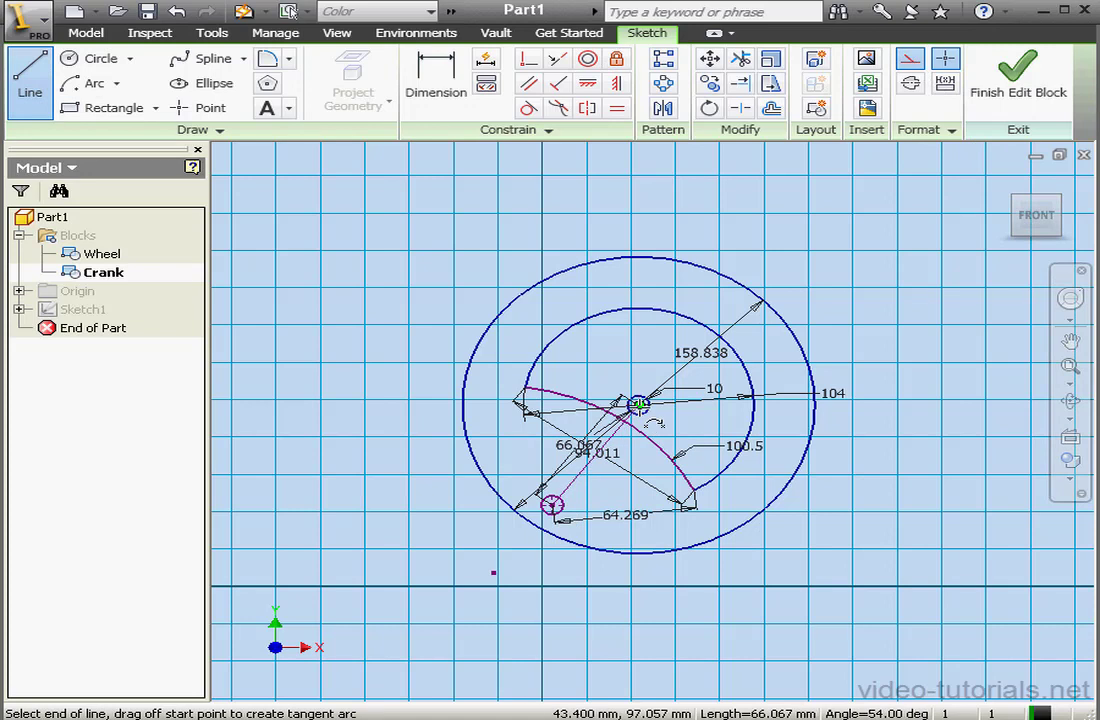
{"action": "left_click", "coordinate": [638, 404]}
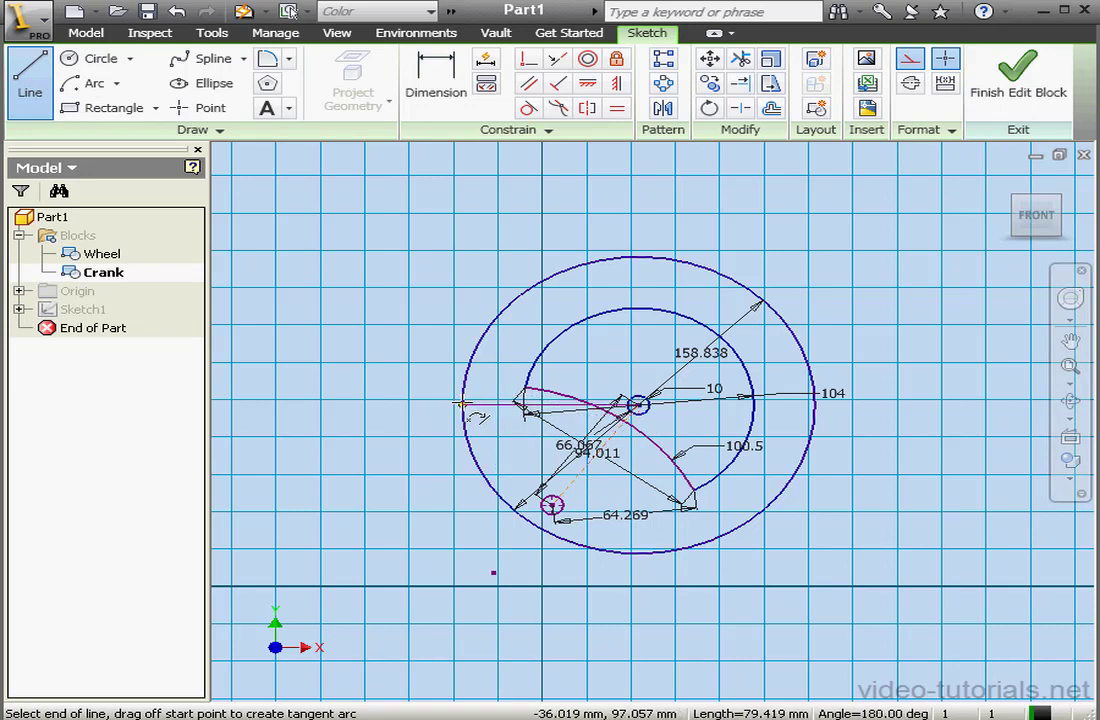
{"action": "double_click", "coordinate": [461, 403]}
Add a 54.00° angle dimension between the construction lines and finish editing the block
{"action": "left_click", "coordinate": [436, 85]}
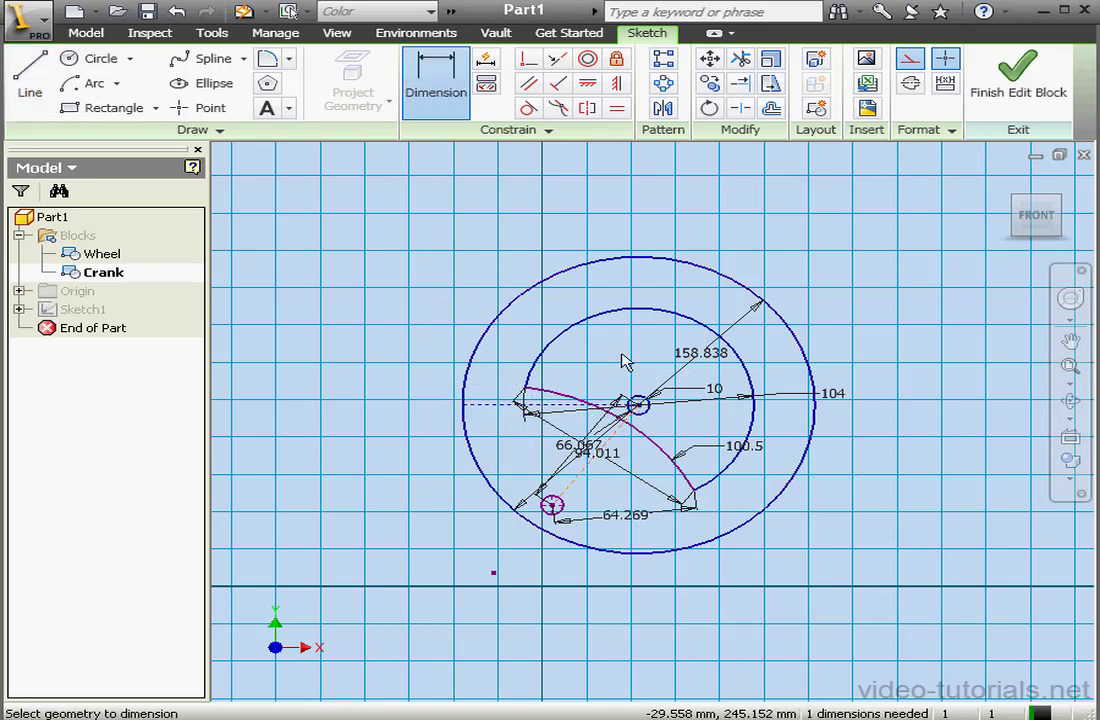
{"action": "left_click", "coordinate": [508, 408]}
{"action": "left_click", "coordinate": [522, 437]}
{"action": "left_click", "coordinate": [611, 511]}
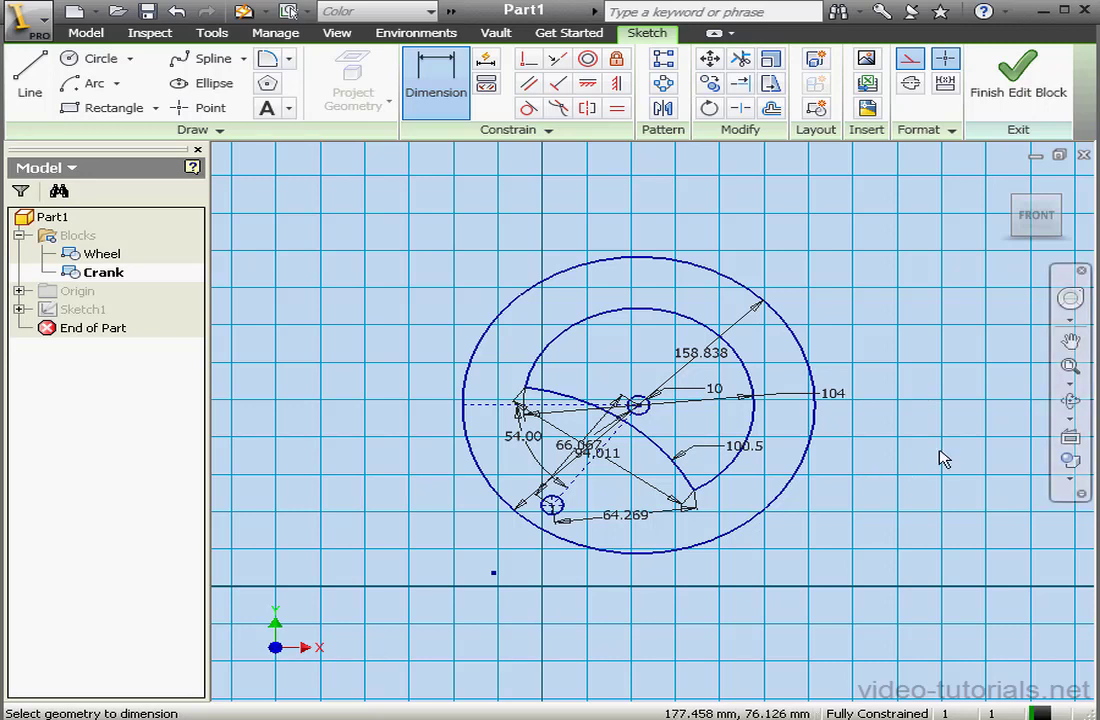
{"action": "left_click", "coordinate": [1020, 82]}
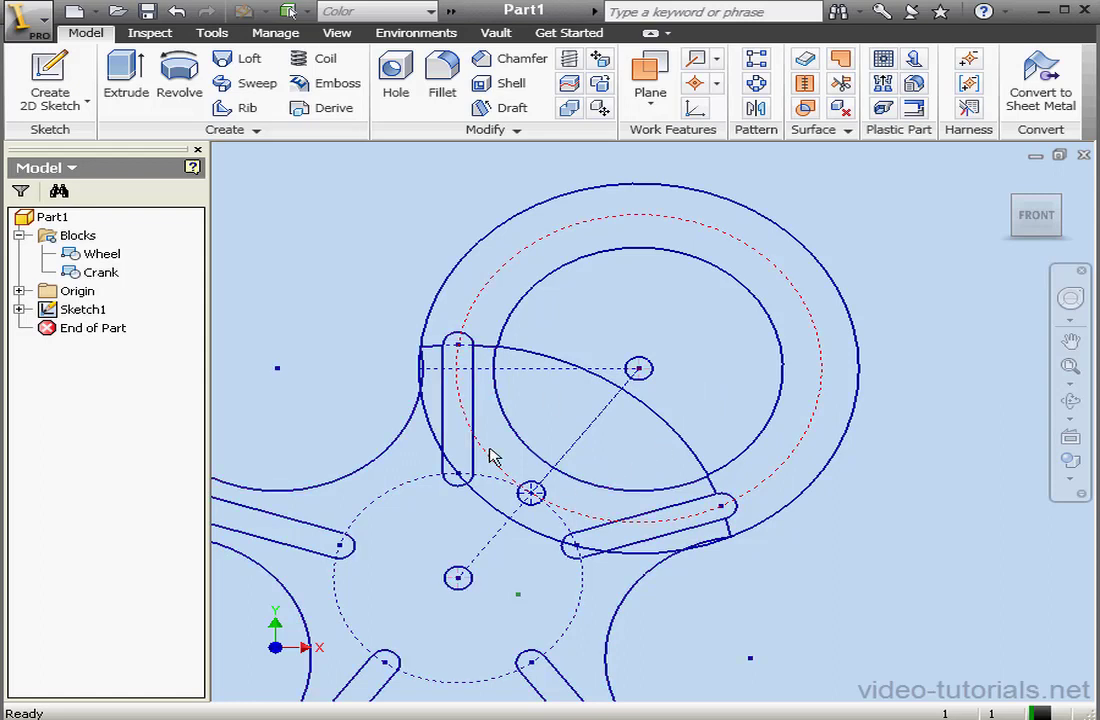
Reopen Sketch1 for editing and show the Tools measuring commands
{"action": "double_click", "coordinate": [75, 309]}
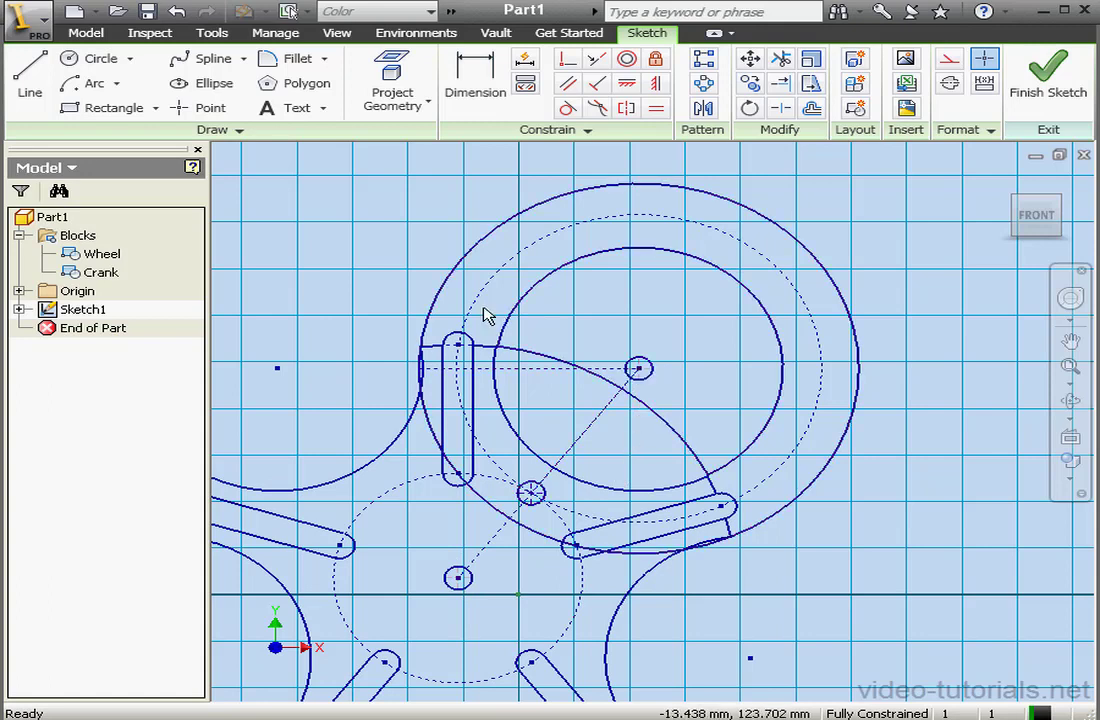
{"action": "left_click", "coordinate": [214, 32]}
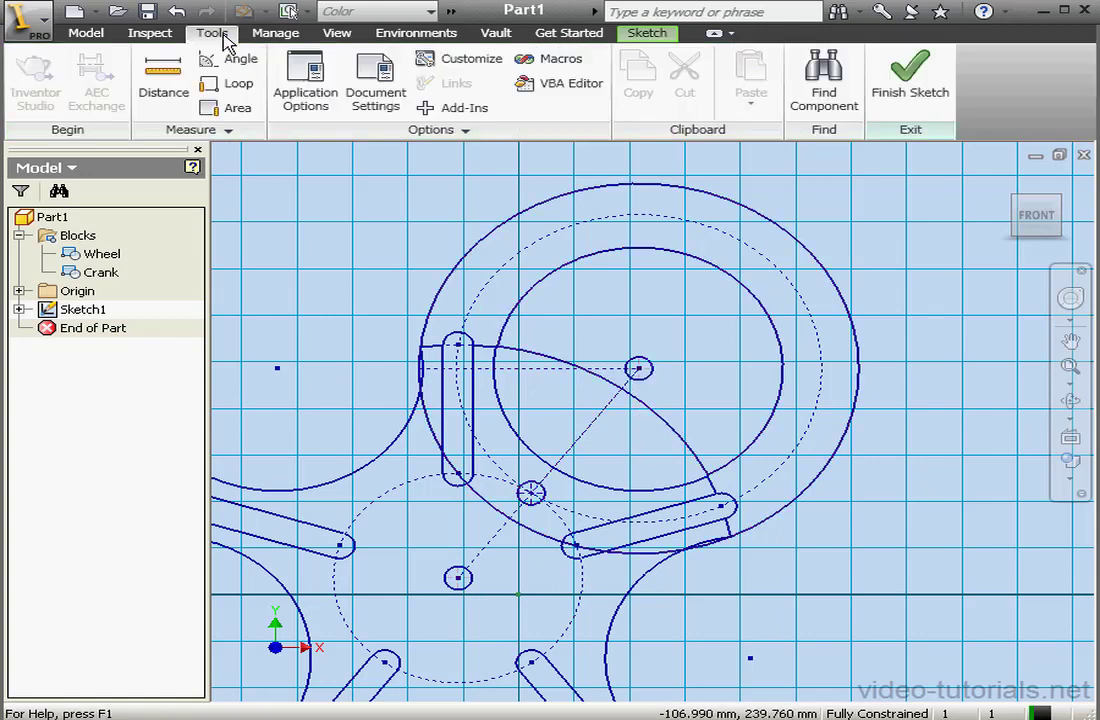
Measure the distance from the small circle's centre to the wheel's centre
{"action": "left_click", "coordinate": [163, 78]}
{"action": "left_click", "coordinate": [458, 579]}
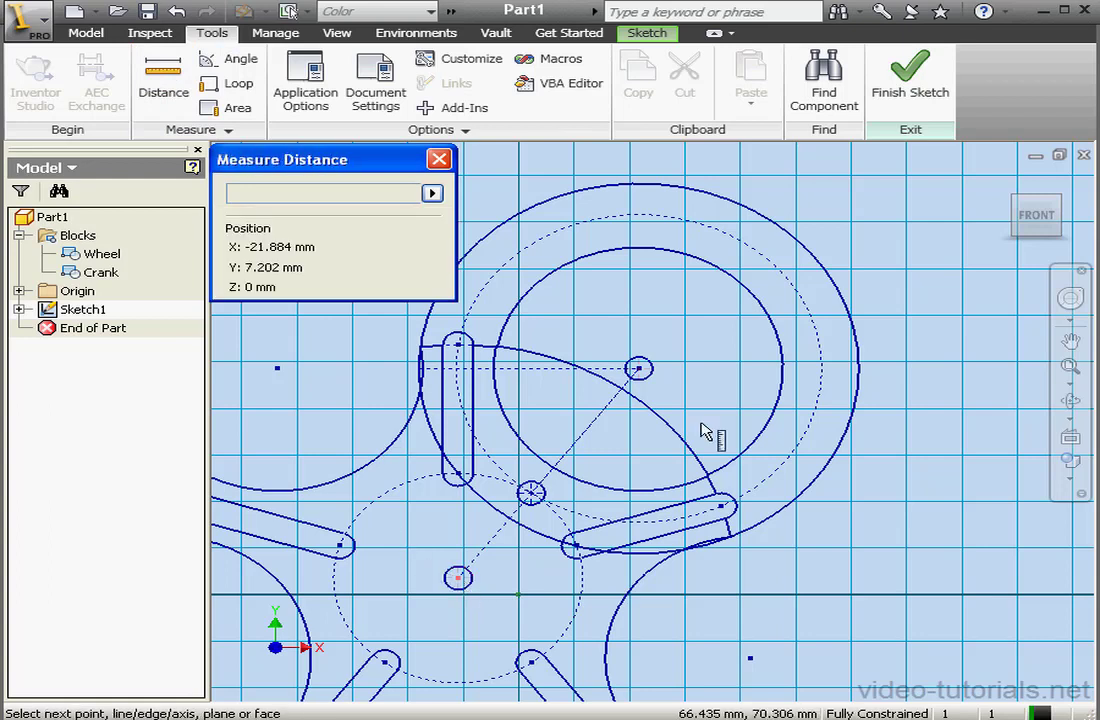
{"action": "left_click", "coordinate": [638, 369]}
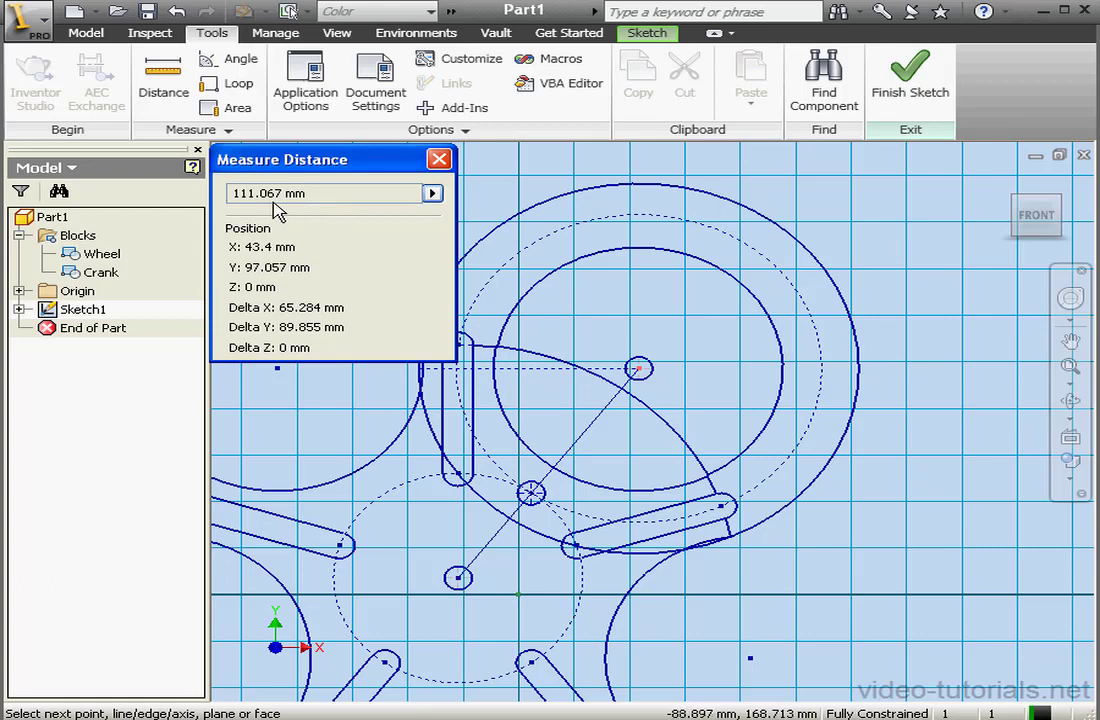
Show the distance at 8 decimal precision (111.06716569 mm) and return to sketching
{"action": "left_click", "coordinate": [432, 193]}
{"action": "mouse_move", "coordinate": [527, 354]}
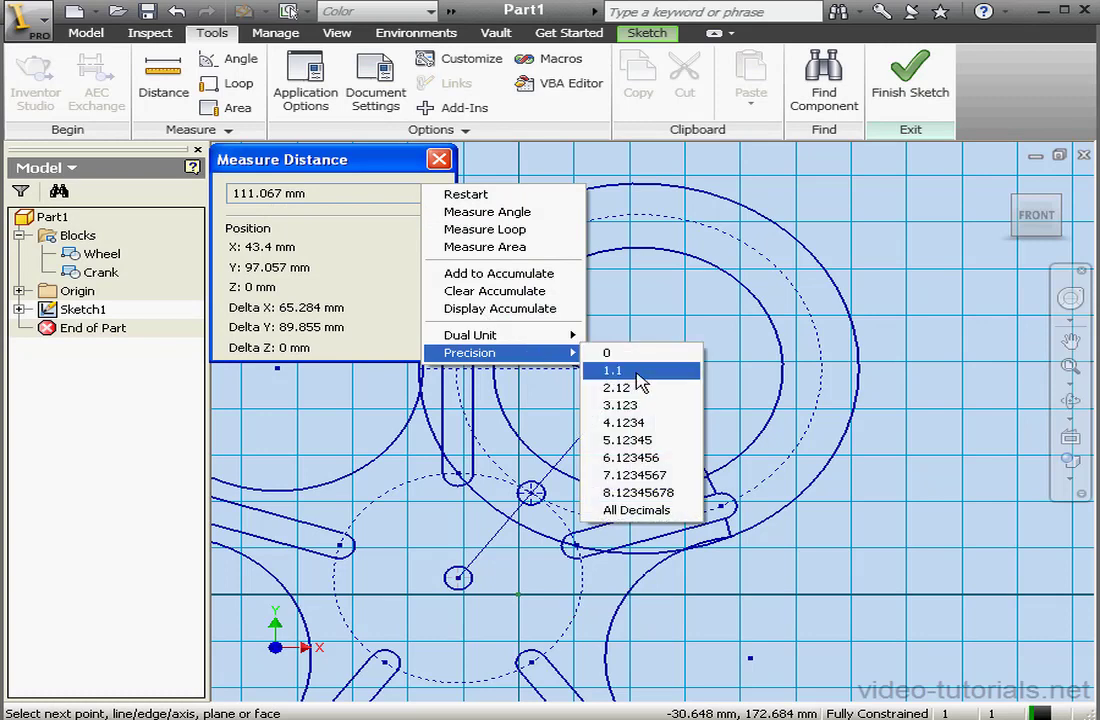
{"action": "left_click", "coordinate": [656, 494]}
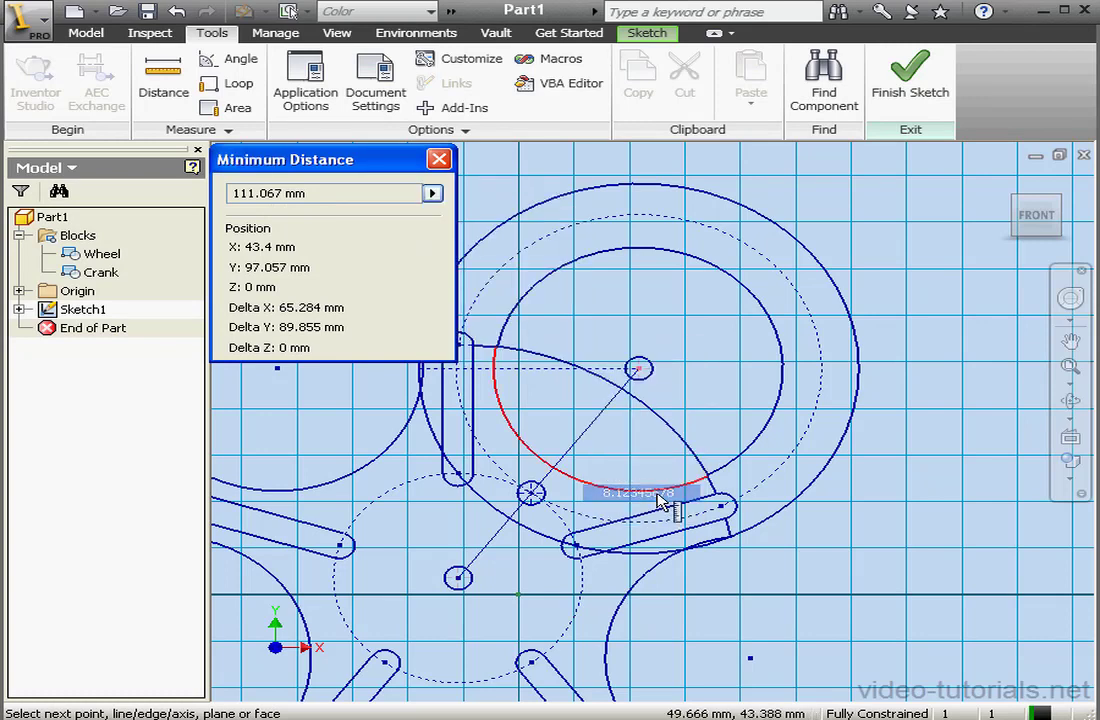
{"action": "left_click", "coordinate": [471, 582]}
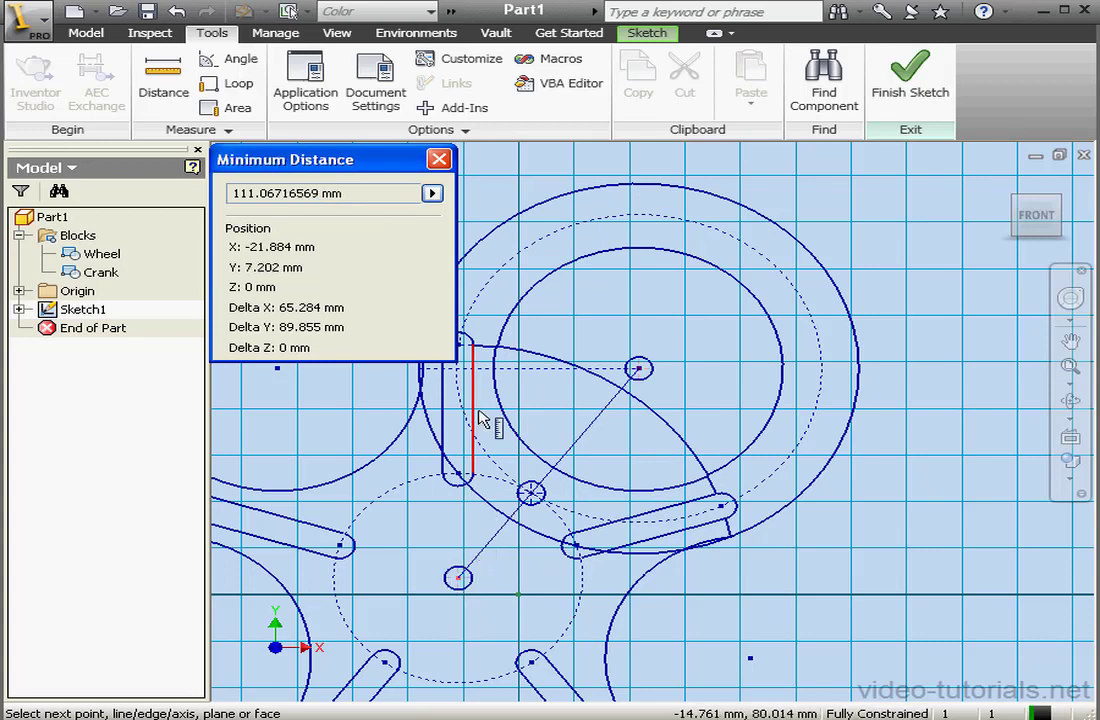
{"action": "double_click", "coordinate": [347, 193]}
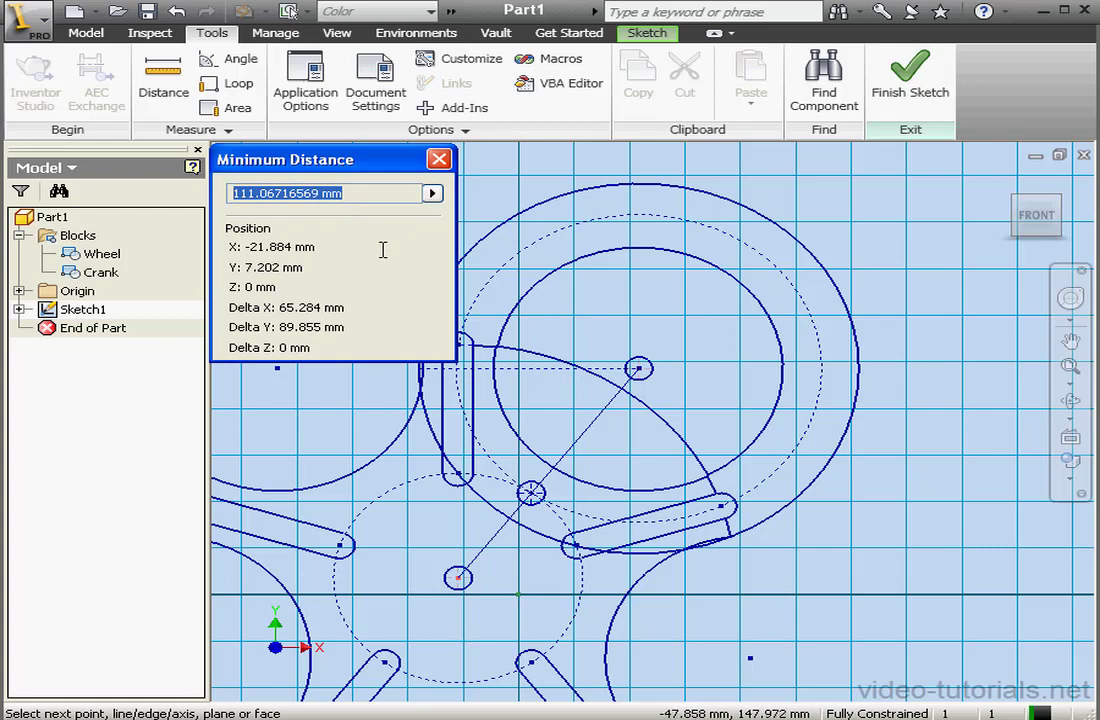
{"action": "left_click", "coordinate": [439, 159]}
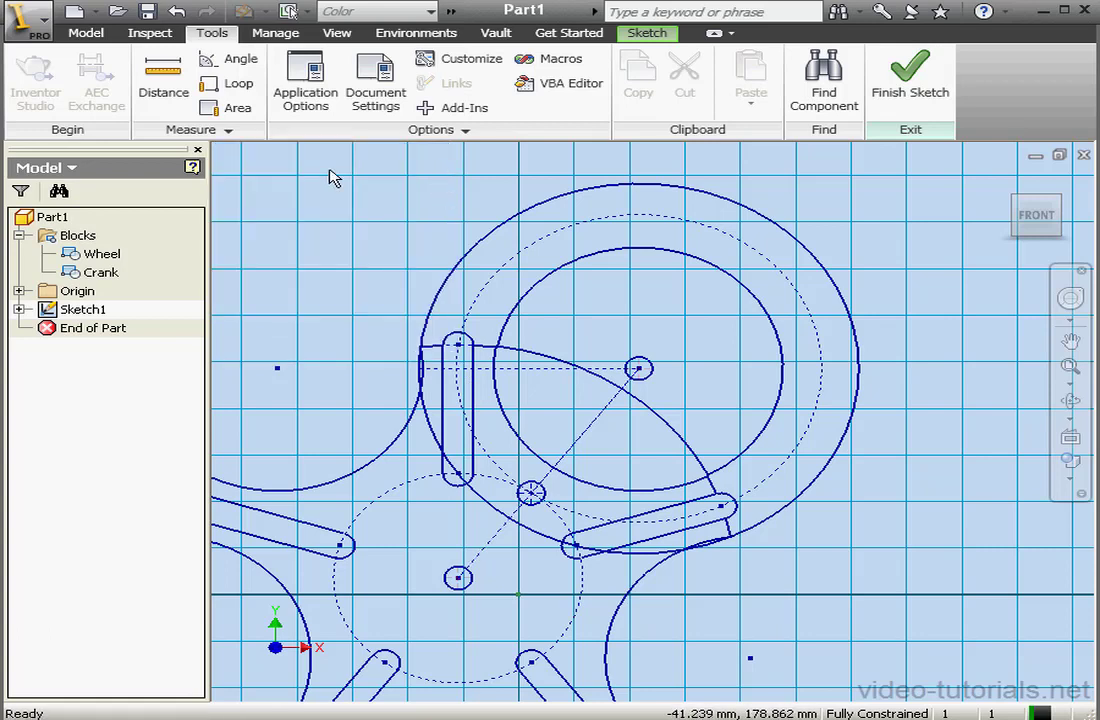
{"action": "left_click", "coordinate": [642, 34]}
Draw circles centred on the upper wheel pin and the lower pin point
{"action": "left_click", "coordinate": [92, 58]}
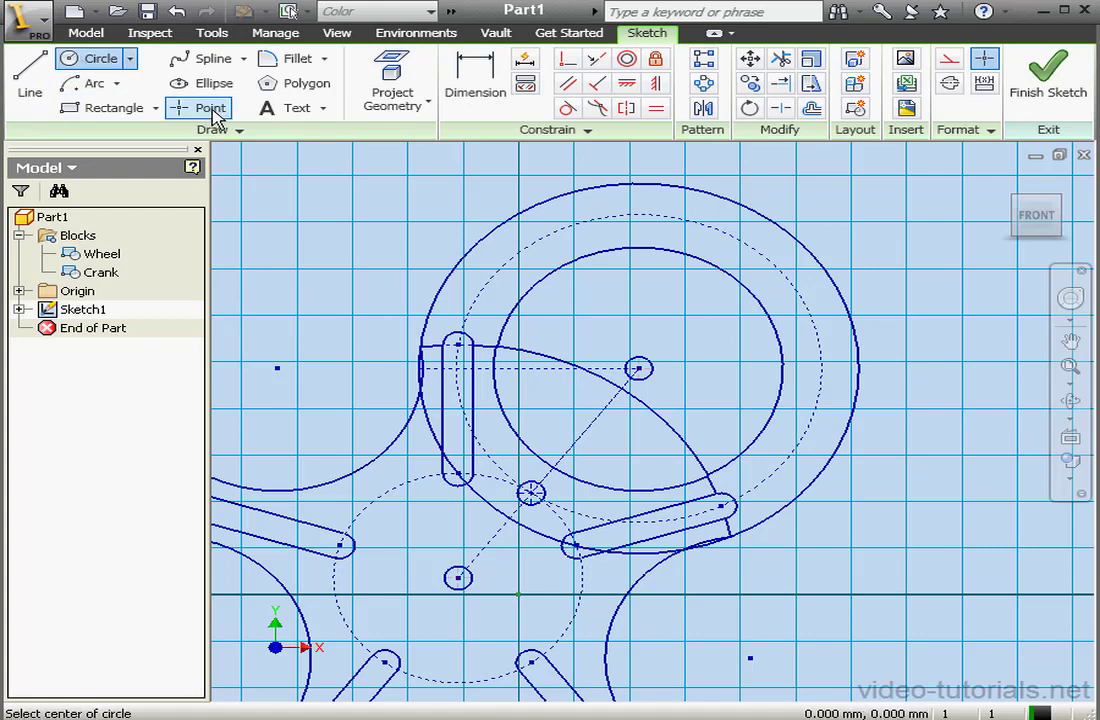
{"action": "left_click", "coordinate": [638, 368]}
{"action": "left_click", "coordinate": [688, 382]}
{"action": "left_click", "coordinate": [458, 578]}
{"action": "left_click", "coordinate": [500, 588]}
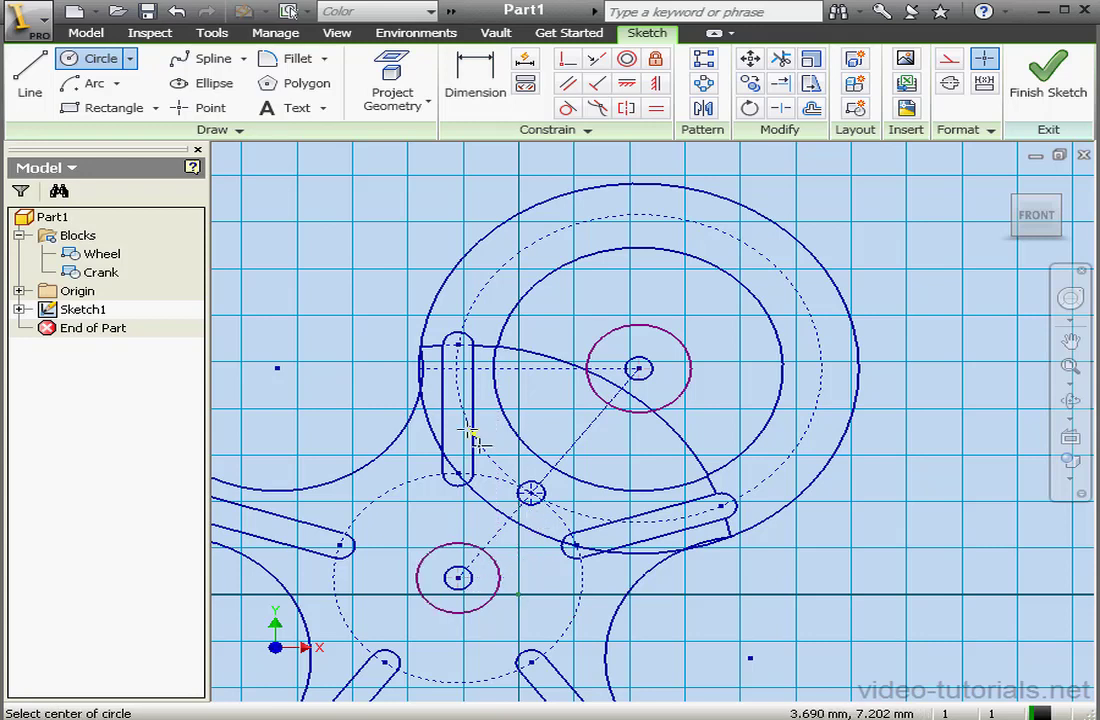
Join the two circles with tangent side lines and trim away their inner arcs
{"action": "left_click", "coordinate": [30, 78]}
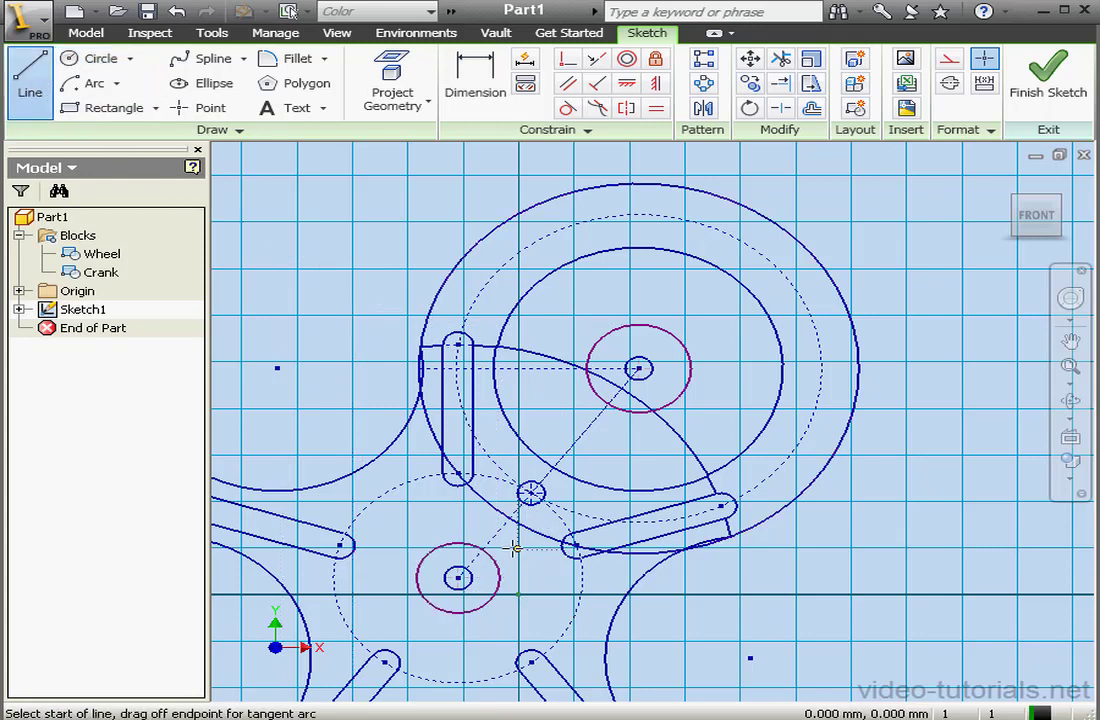
{"action": "left_click", "coordinate": [428, 553]}
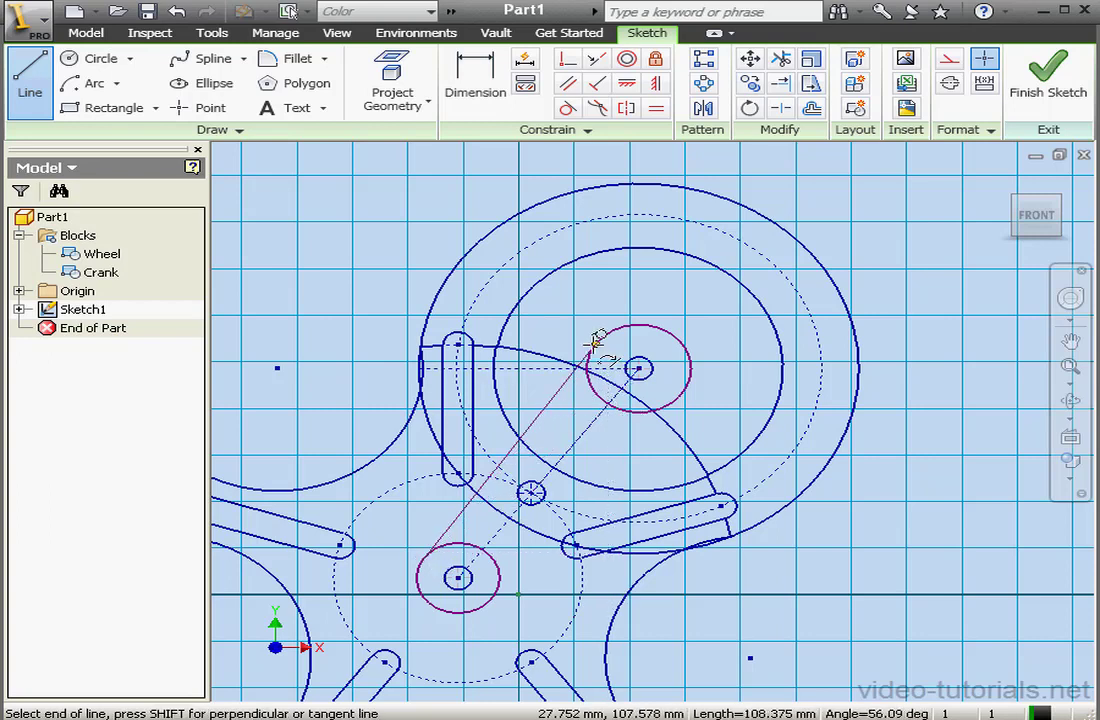
{"action": "left_click", "coordinate": [595, 344]}
{"action": "left_click", "coordinate": [667, 403]}
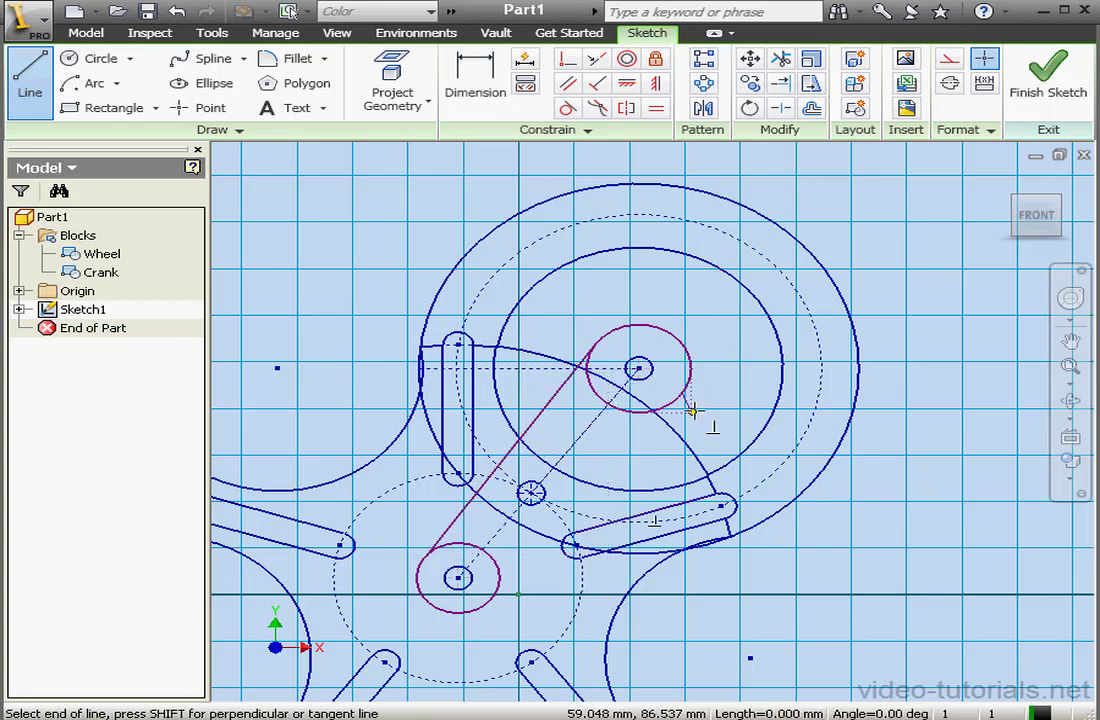
{"action": "left_click", "coordinate": [493, 595]}
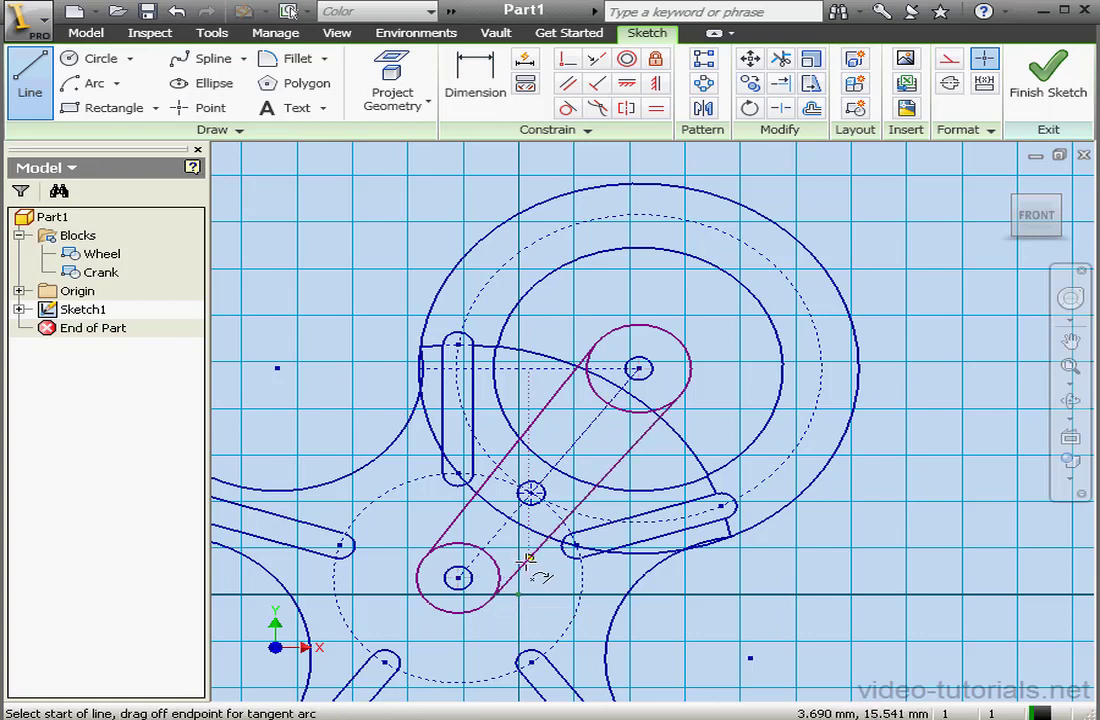
{"action": "left_click", "coordinate": [779, 57]}
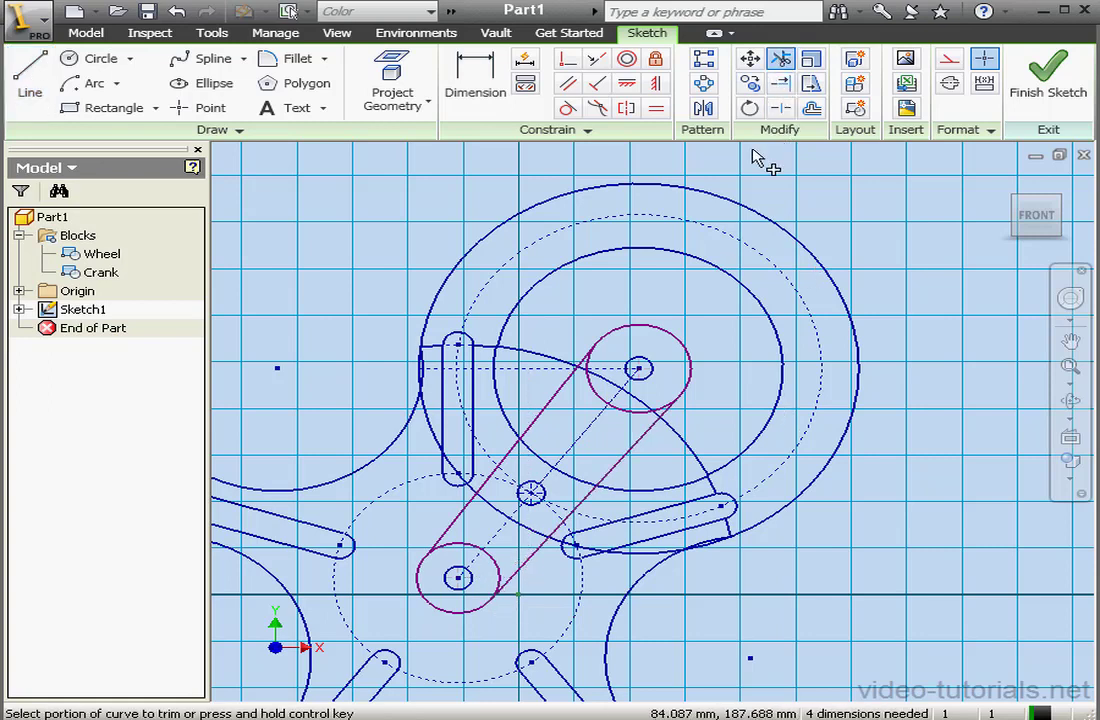
{"action": "left_click", "coordinate": [654, 414]}
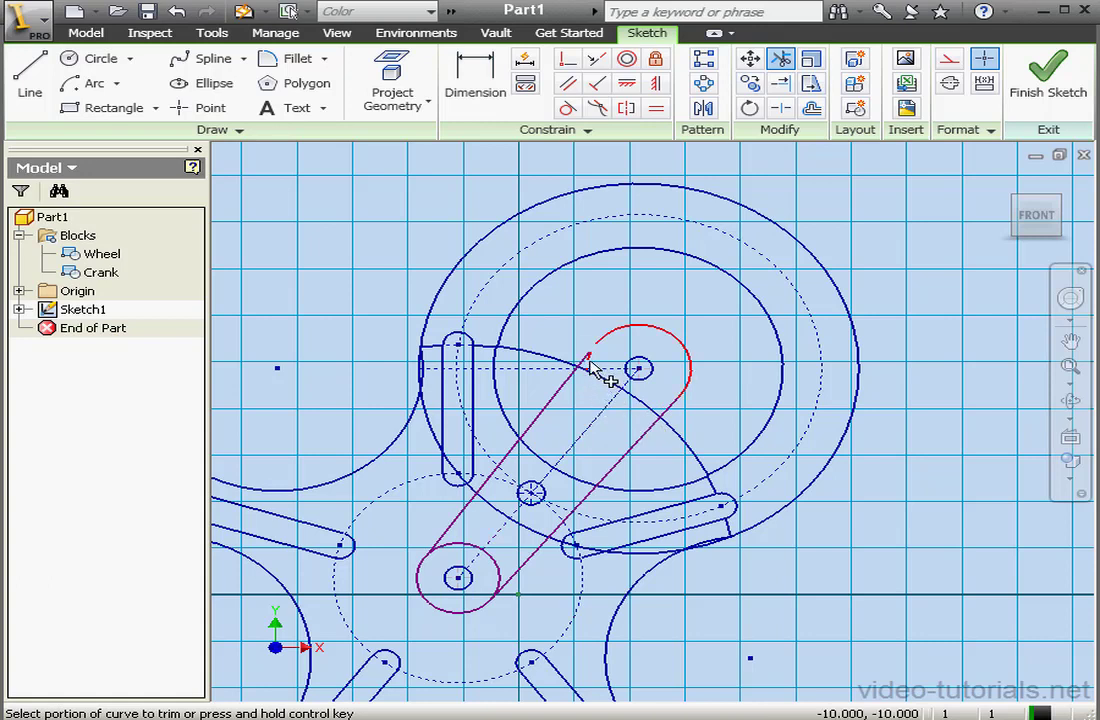
{"action": "left_click", "coordinate": [494, 562]}
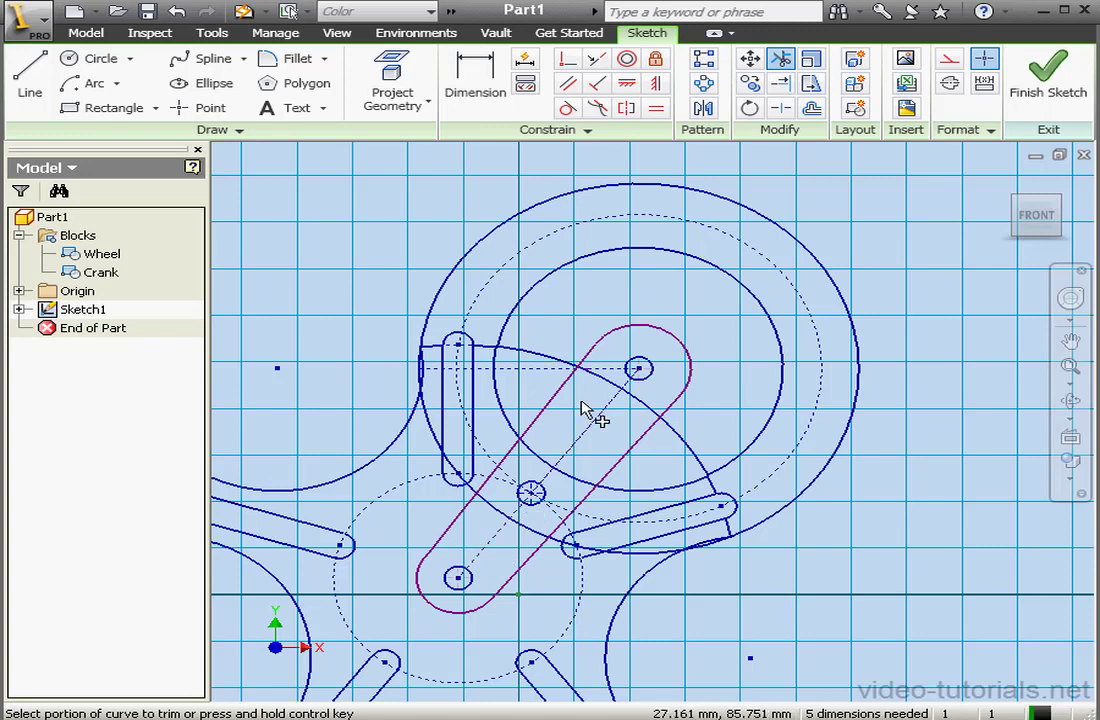
Dimension the link's upper and lower end arcs to 10
{"action": "left_click", "coordinate": [495, 88]}
{"action": "left_click", "coordinate": [705, 362]}
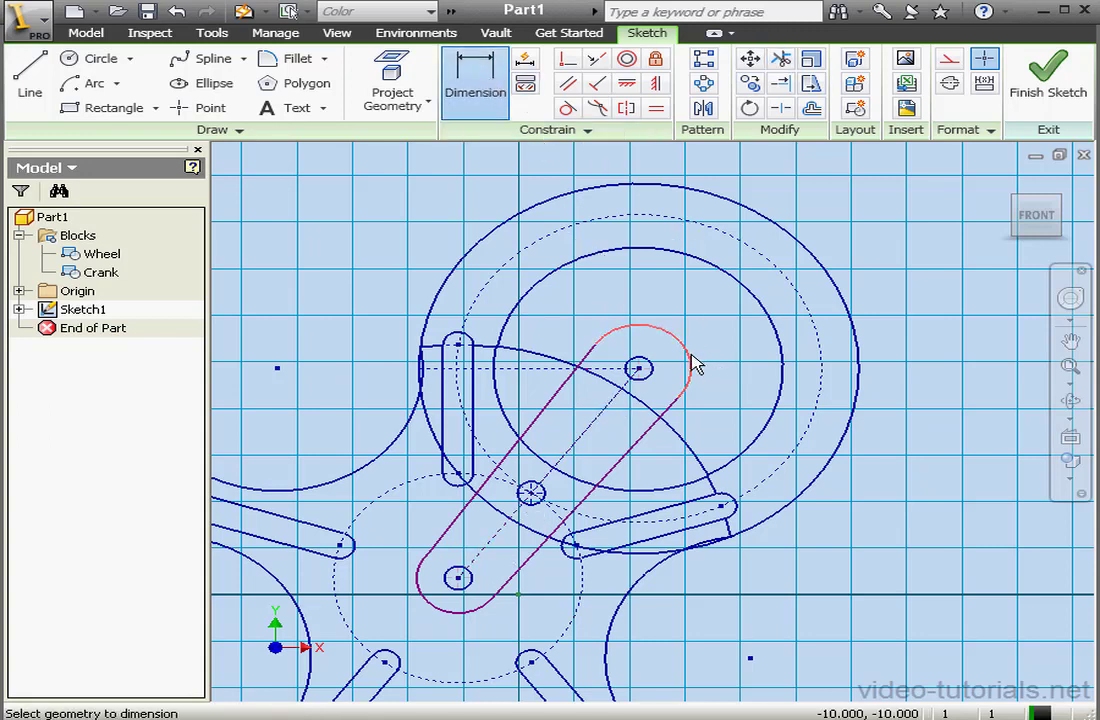
{"action": "left_click", "coordinate": [738, 350]}
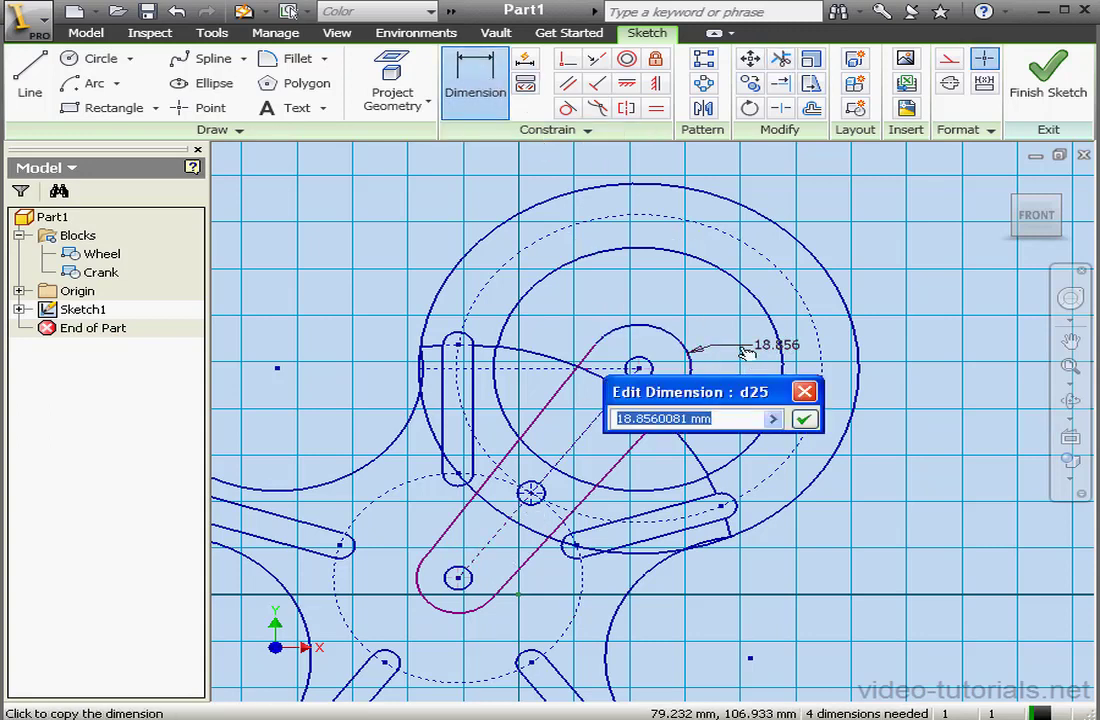
{"action": "type", "text": "10"}
{"action": "left_click", "coordinate": [805, 419]}
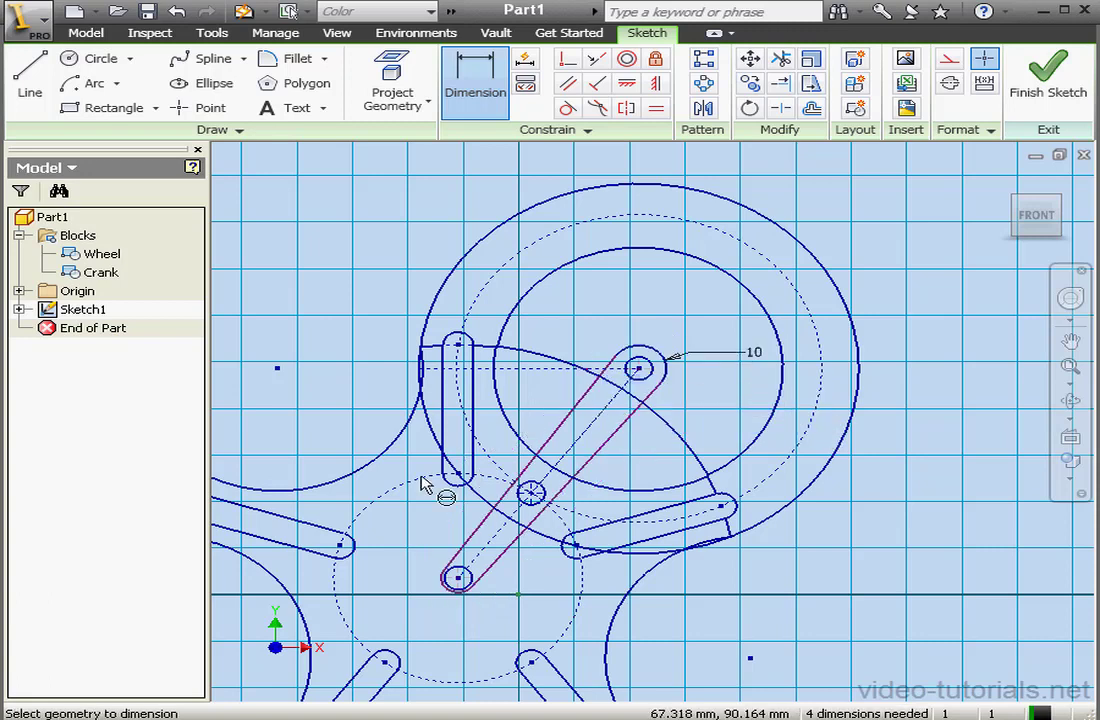
{"action": "left_click", "coordinate": [444, 588]}
{"action": "left_click", "coordinate": [418, 570]}
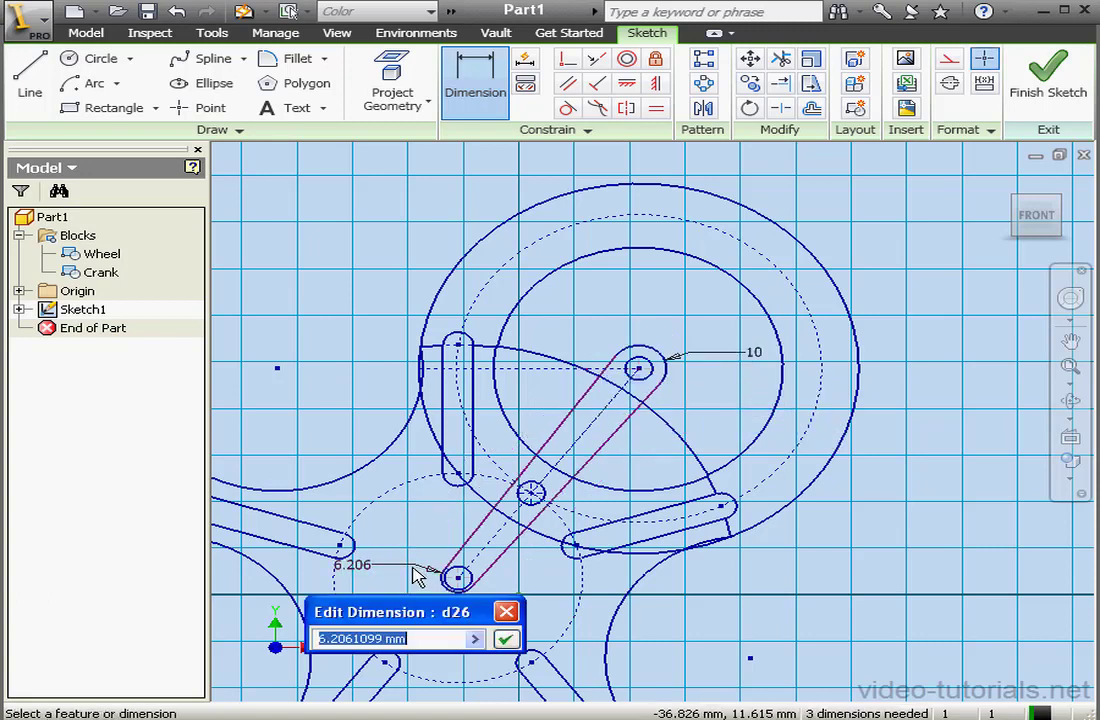
{"action": "type", "text": "1"}
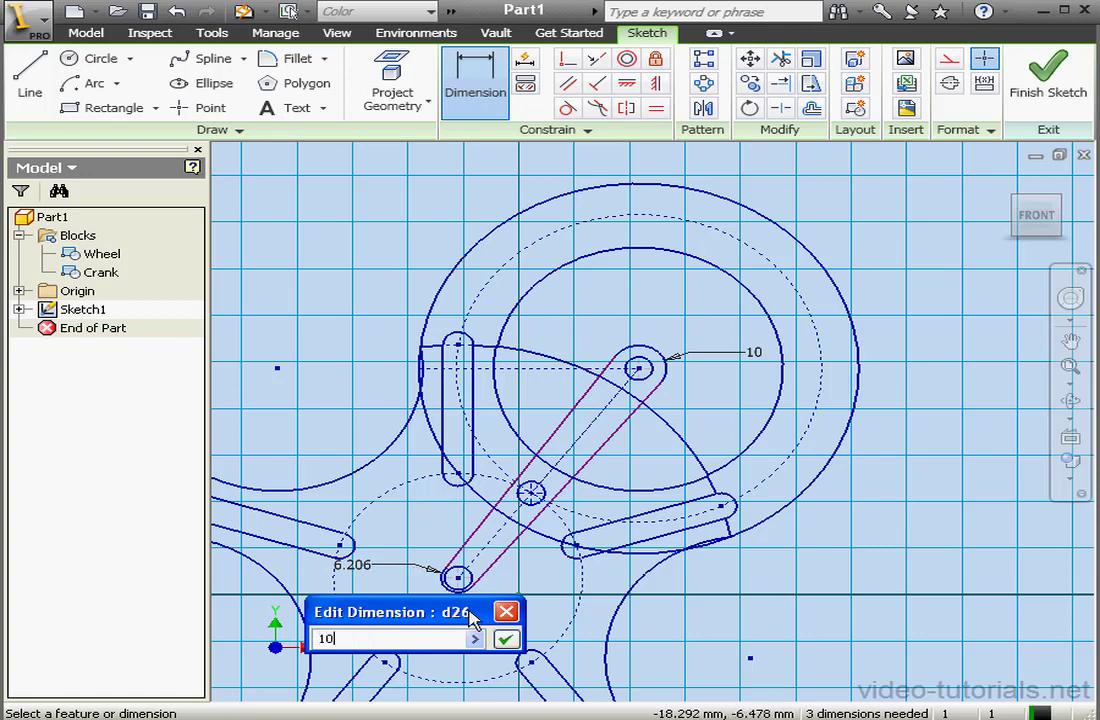
{"action": "type", "text": "0"}
{"action": "left_click", "coordinate": [501, 638]}
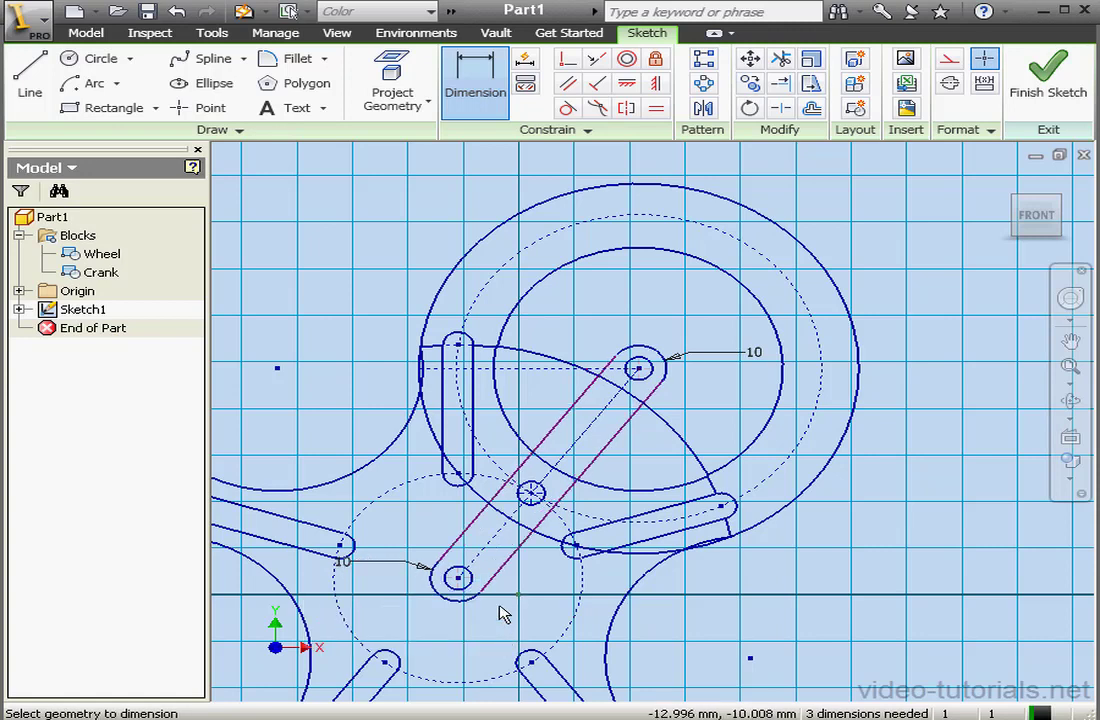
Make the right and left side lines tangent to the end arcs
{"action": "left_click", "coordinate": [568, 108]}
{"action": "left_click", "coordinate": [658, 393]}
{"action": "left_click", "coordinate": [666, 407]}
{"action": "left_click", "coordinate": [447, 578]}
{"action": "left_click", "coordinate": [443, 558]}
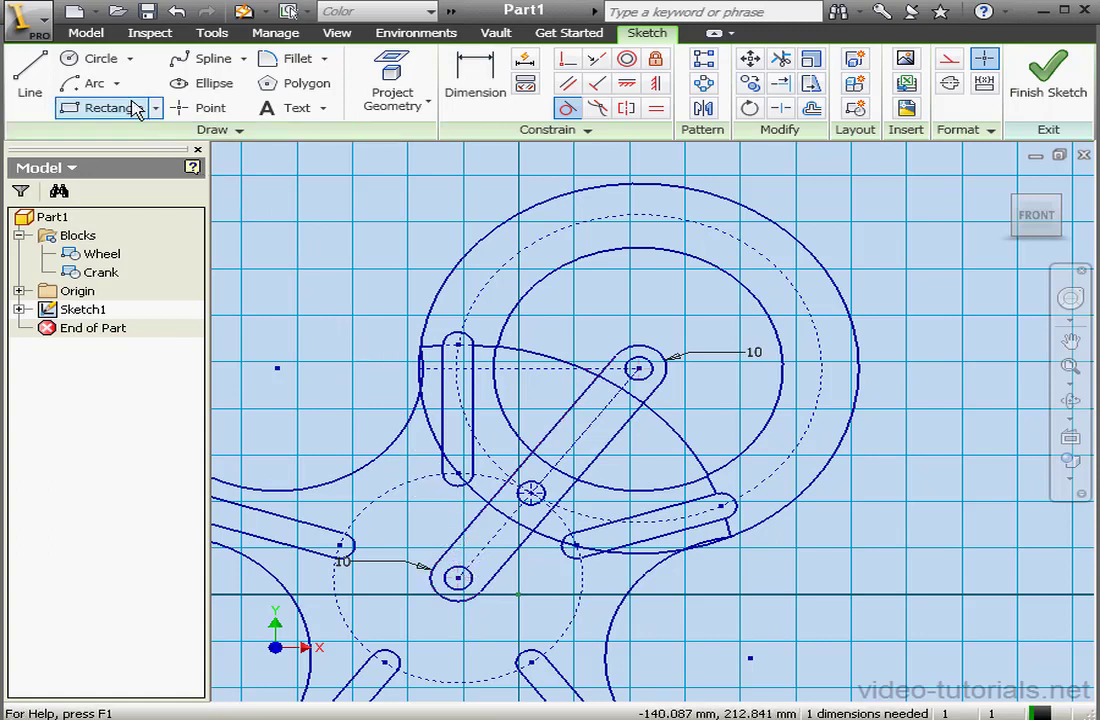
Draw pin circles centred on the link's upper and lower pin points
{"action": "left_click", "coordinate": [105, 59]}
{"action": "left_click", "coordinate": [638, 368]}
{"action": "left_click", "coordinate": [689, 382]}
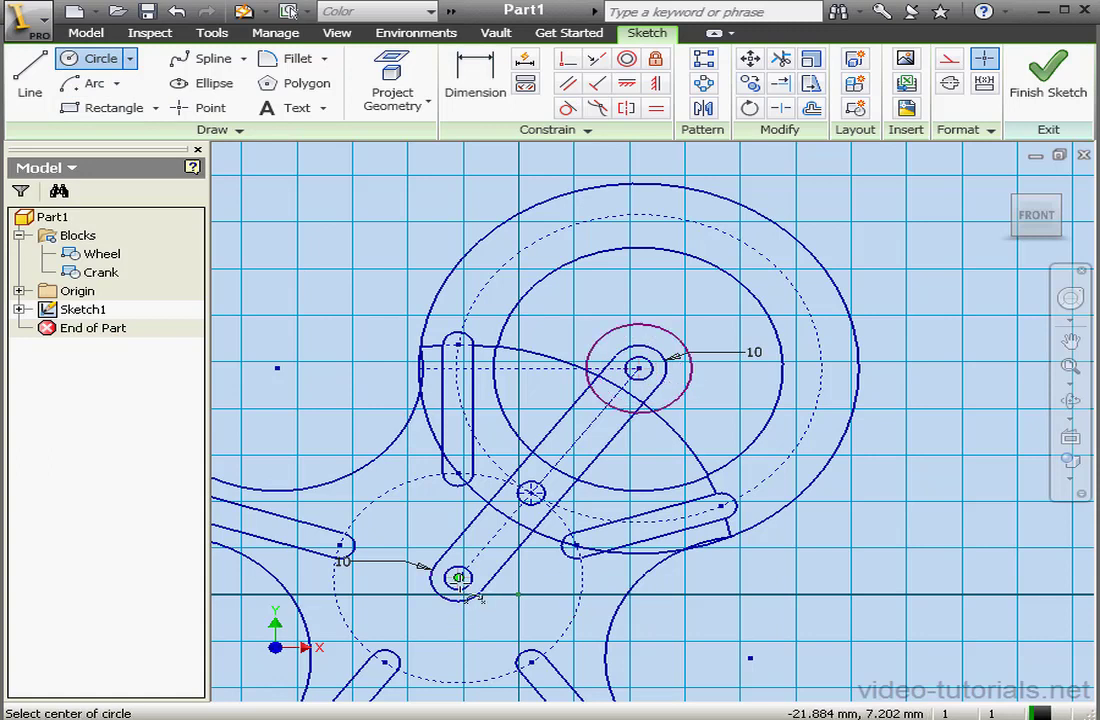
{"action": "left_click", "coordinate": [457, 578]}
{"action": "left_click", "coordinate": [501, 599]}
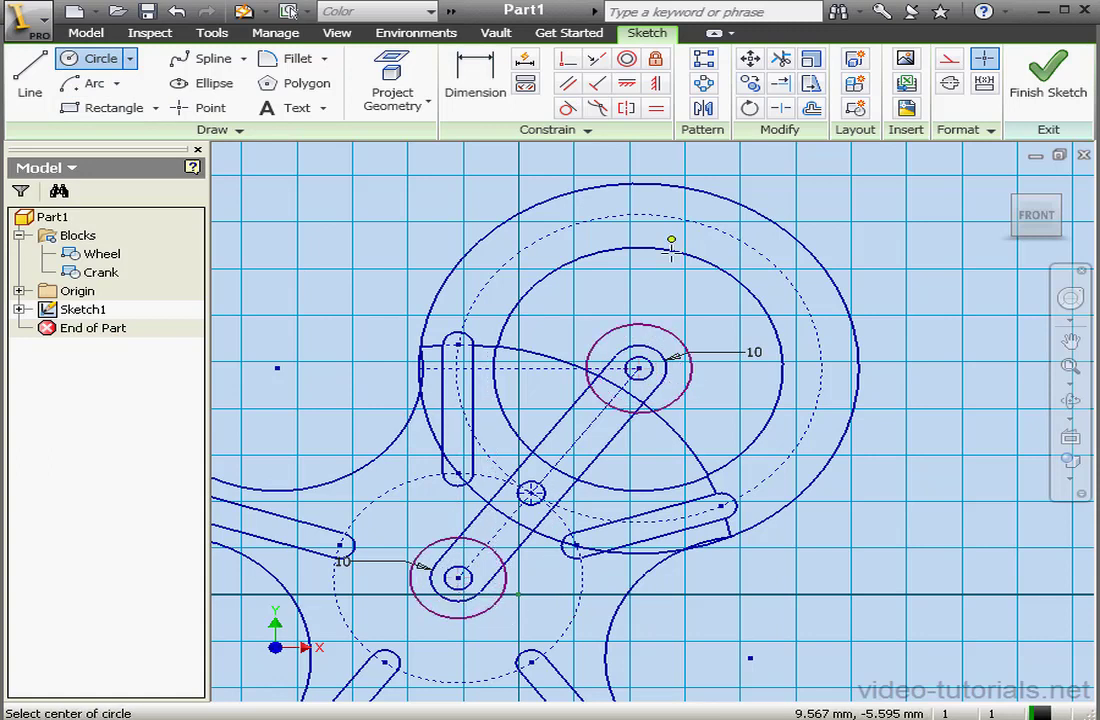
Make the two pin circles equal and dimension the upper one to 10
{"action": "left_click", "coordinate": [656, 109]}
{"action": "left_click", "coordinate": [690, 378]}
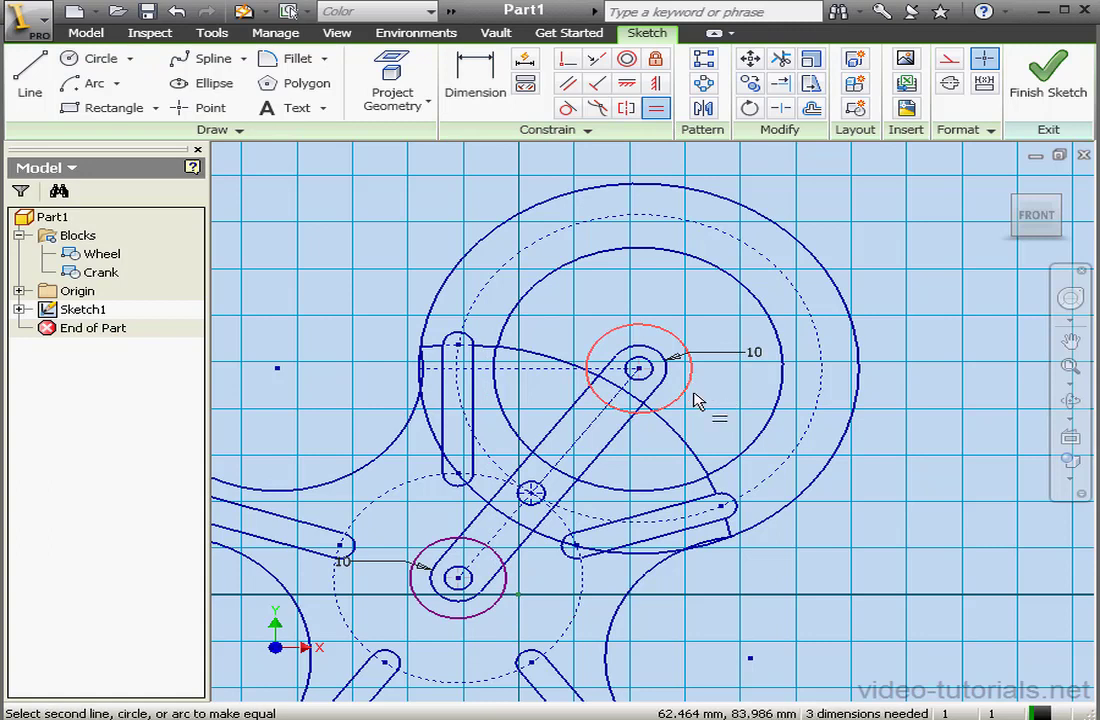
{"action": "left_click", "coordinate": [505, 603]}
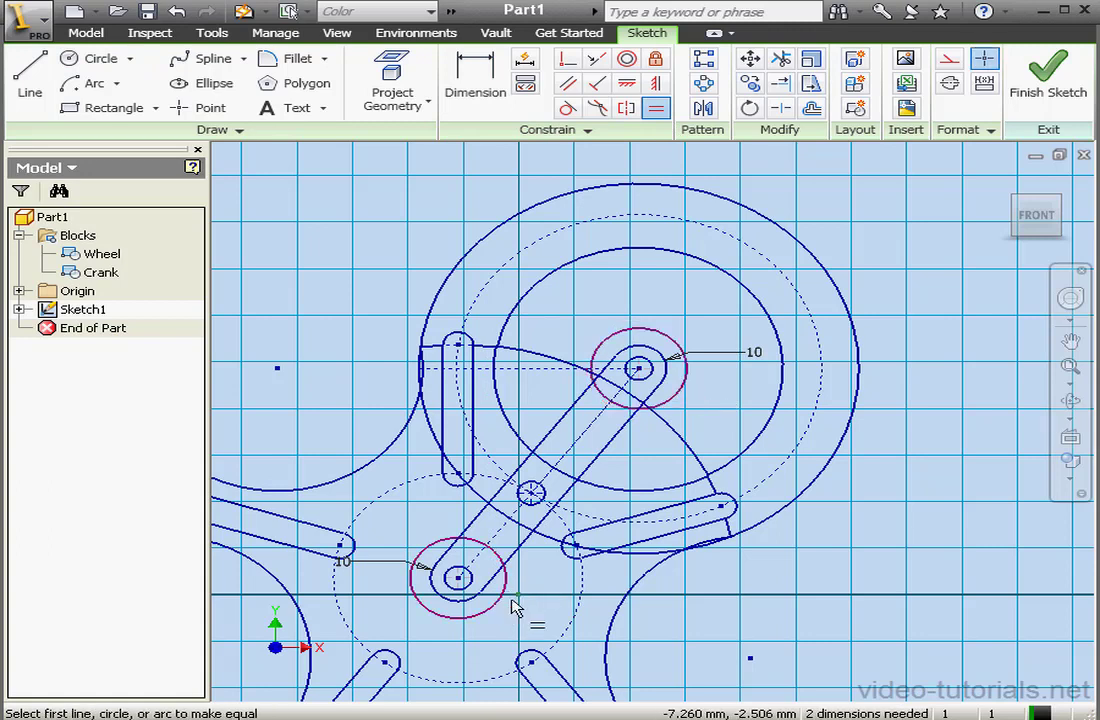
{"action": "left_click", "coordinate": [503, 103]}
{"action": "left_click", "coordinate": [706, 314]}
{"action": "type", "text": "10"}
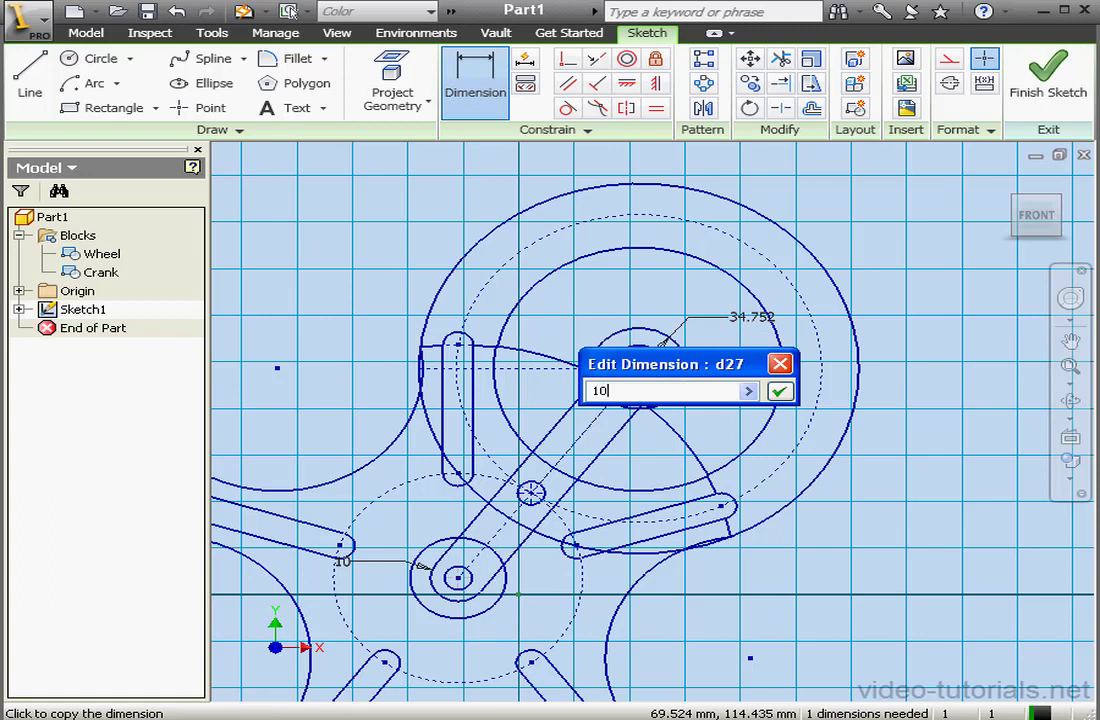
{"action": "left_click", "coordinate": [780, 391]}
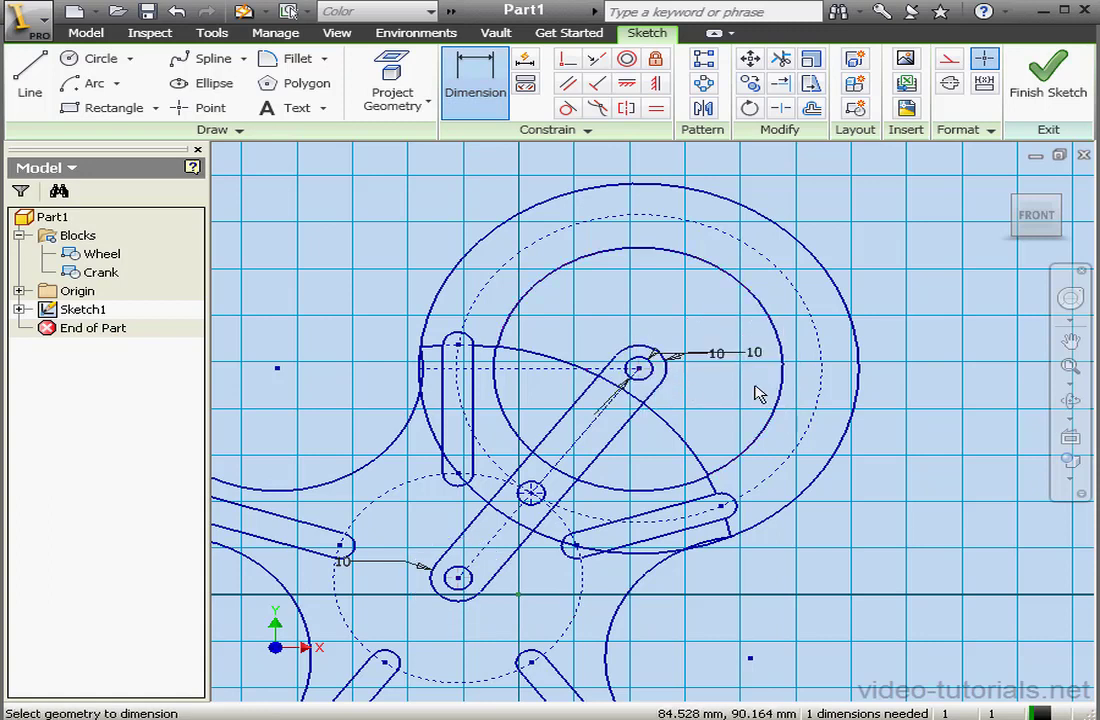
{"action": "right_click", "coordinate": [745, 388]}
{"action": "left_click", "coordinate": [760, 392]}
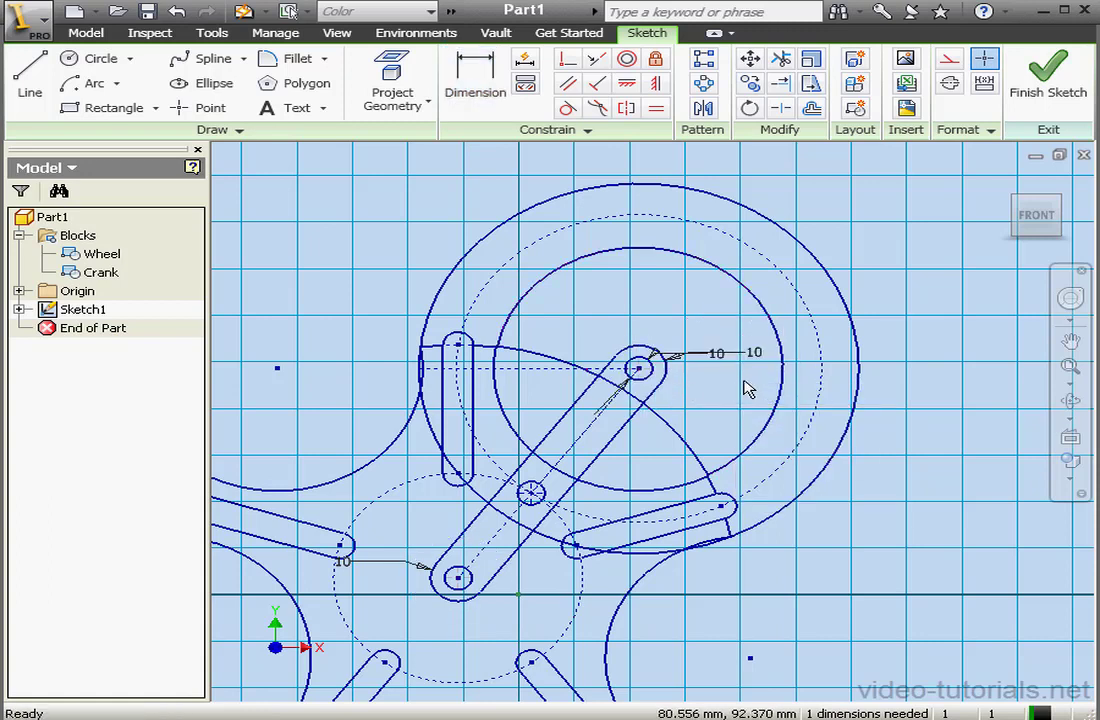
Create block Base from the link outline and pin circle, visible insert point at the pin centre
{"action": "left_click", "coordinate": [855, 106]}
{"action": "left_click", "coordinate": [675, 377]}
{"action": "left_click", "coordinate": [630, 377]}
{"action": "left_click", "coordinate": [633, 373]}
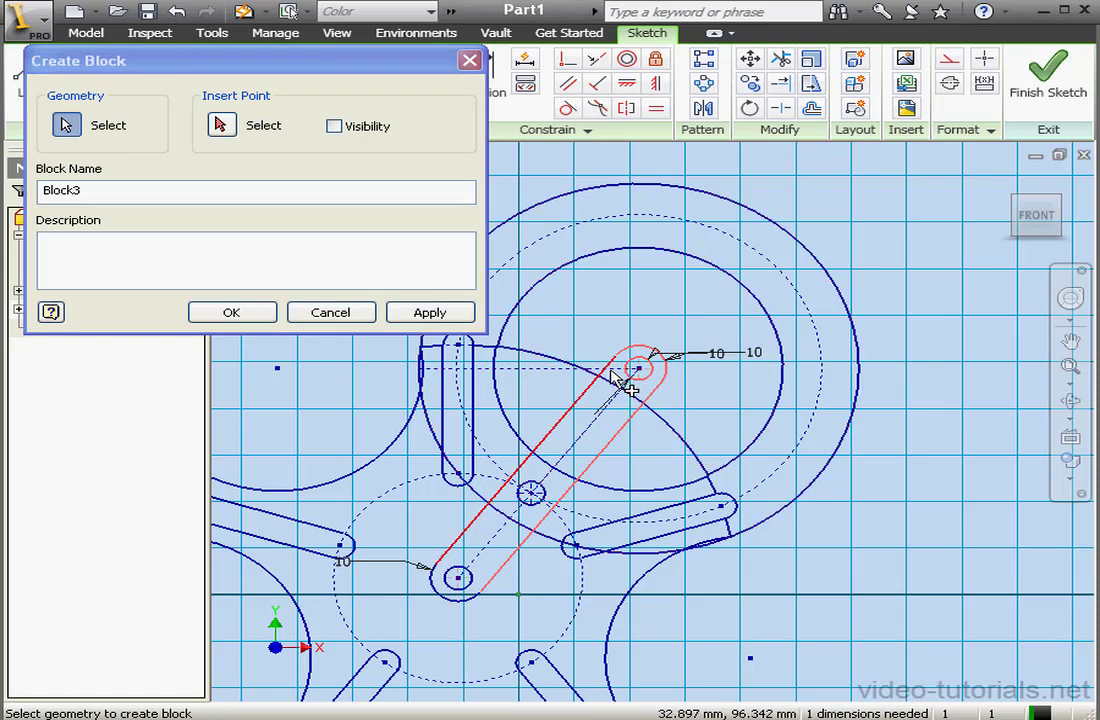
{"action": "left_click", "coordinate": [465, 588]}
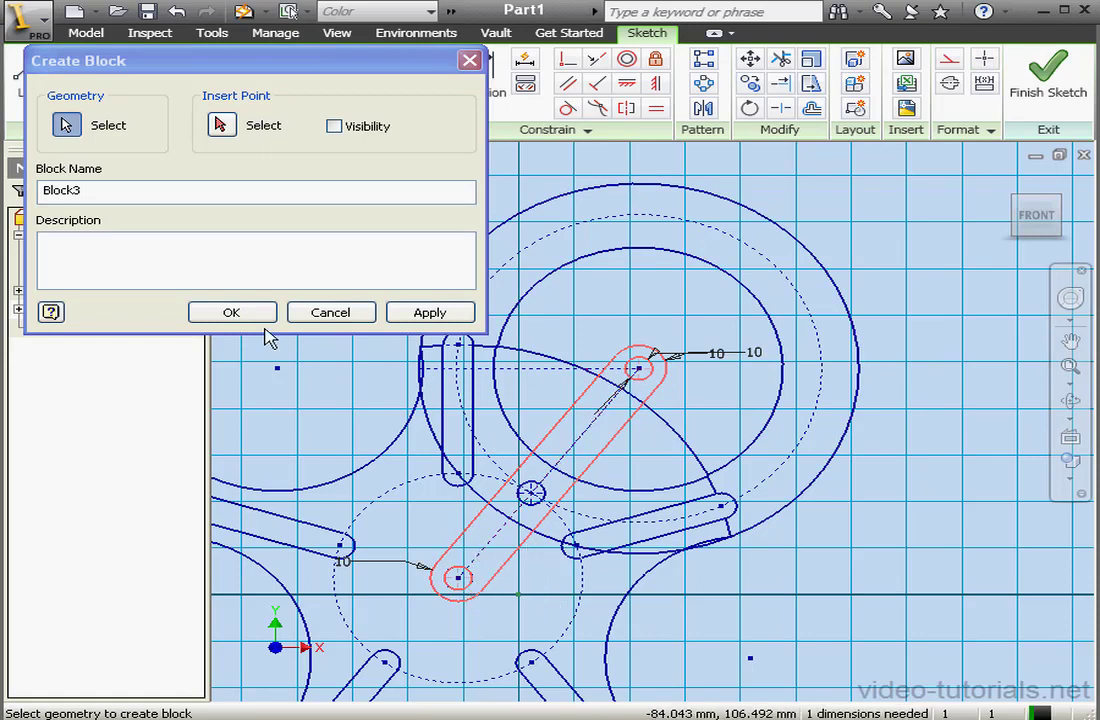
{"action": "double_click", "coordinate": [106, 190]}
{"action": "type", "text": "Base"}
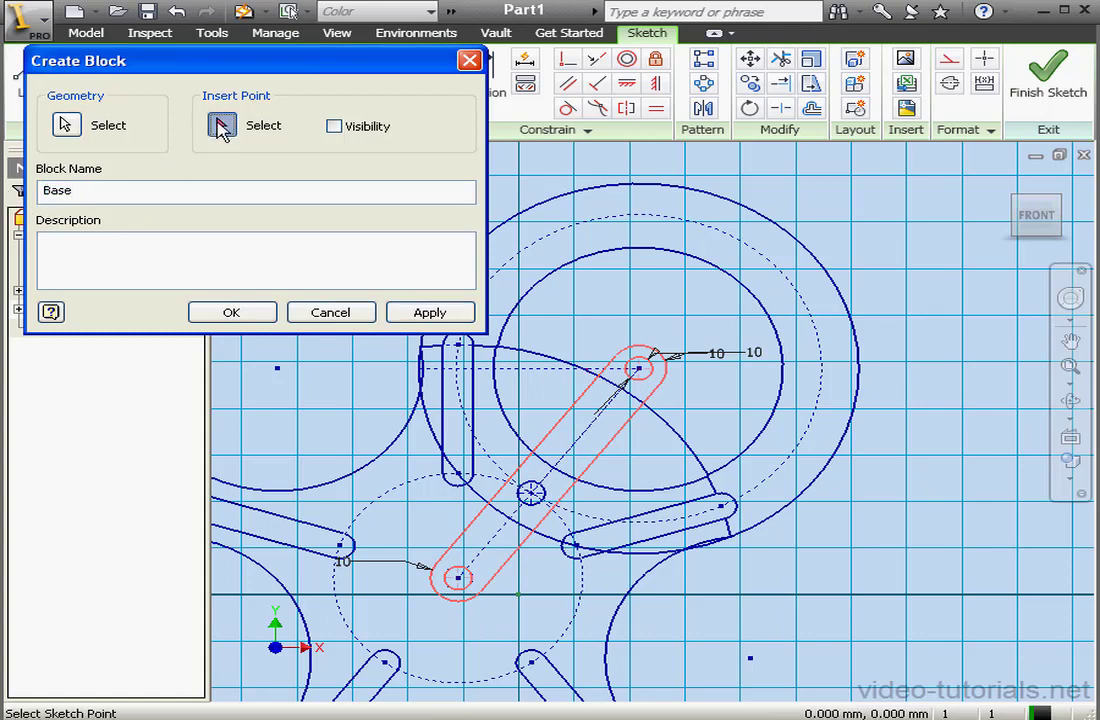
{"action": "left_click", "coordinate": [639, 369]}
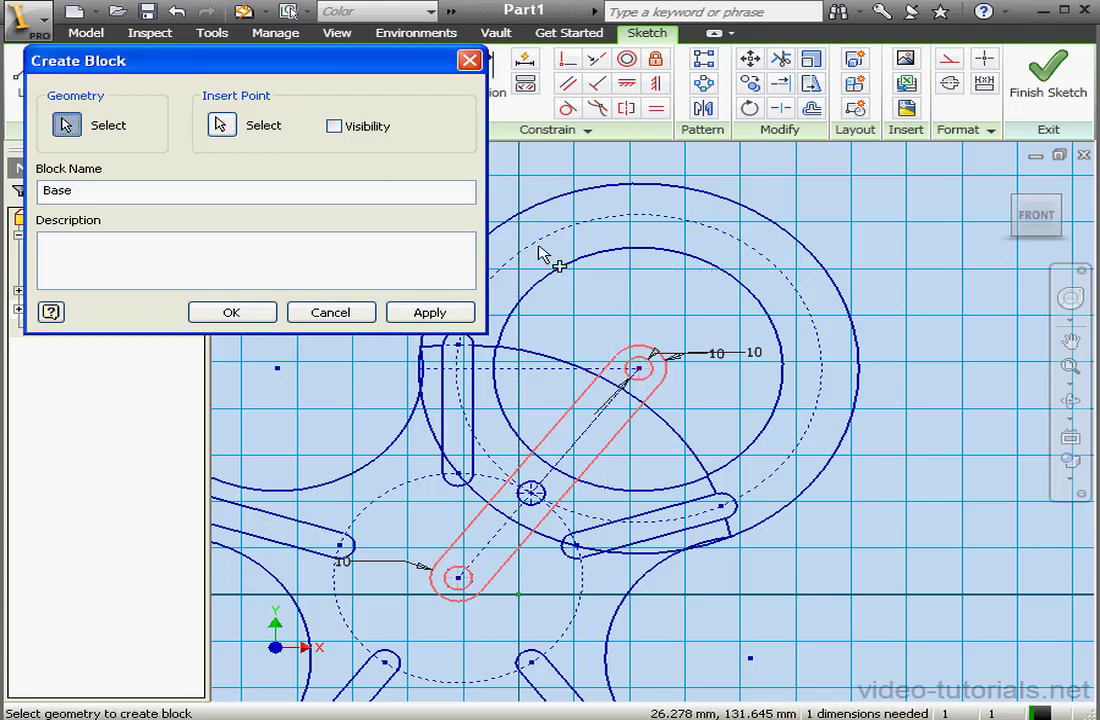
{"action": "left_click", "coordinate": [335, 127]}
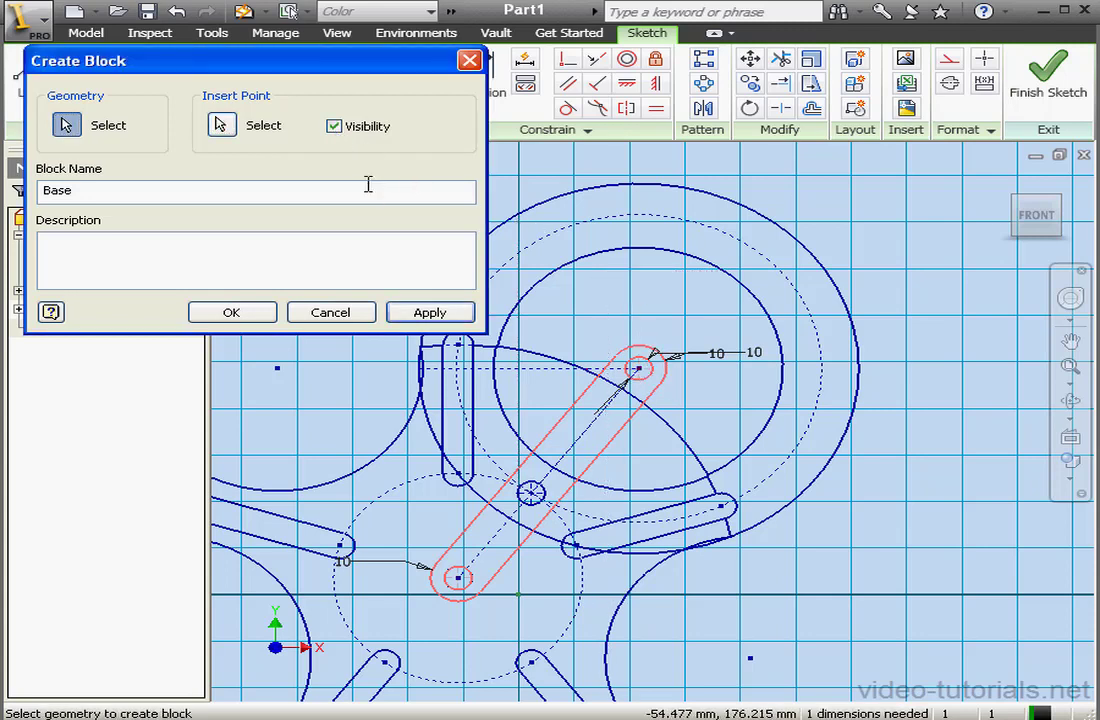
{"action": "left_click", "coordinate": [229, 313]}
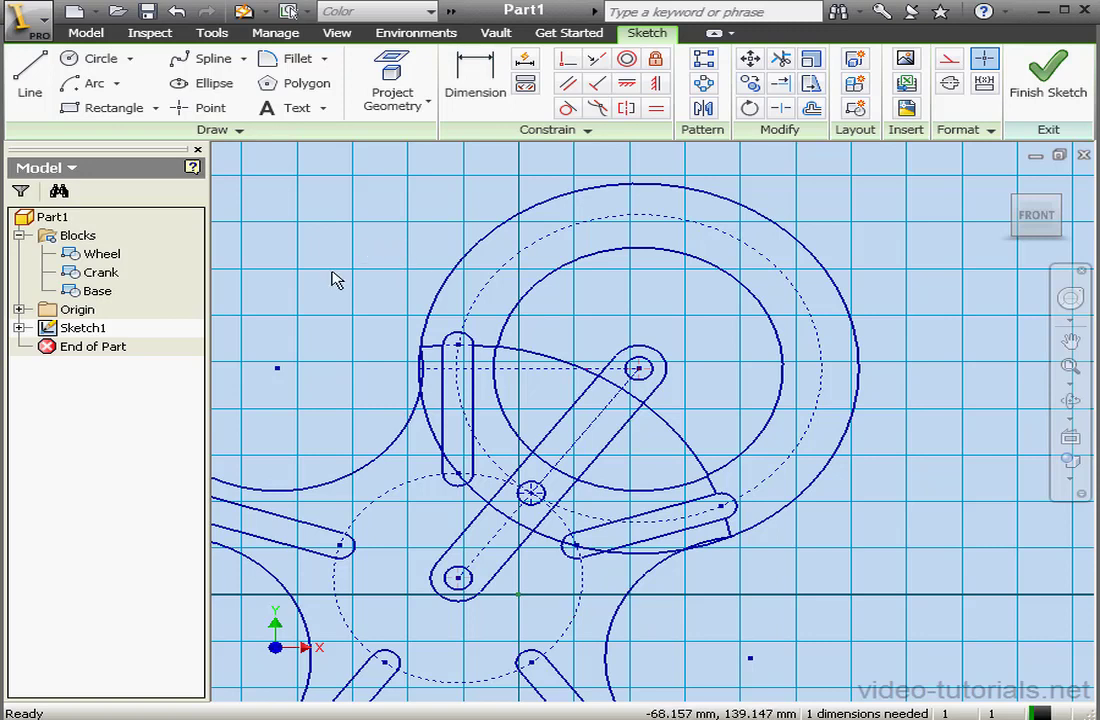
Fix both pin centres in the Base block, then finish block editing and the sketch
{"action": "double_click", "coordinate": [97, 291]}
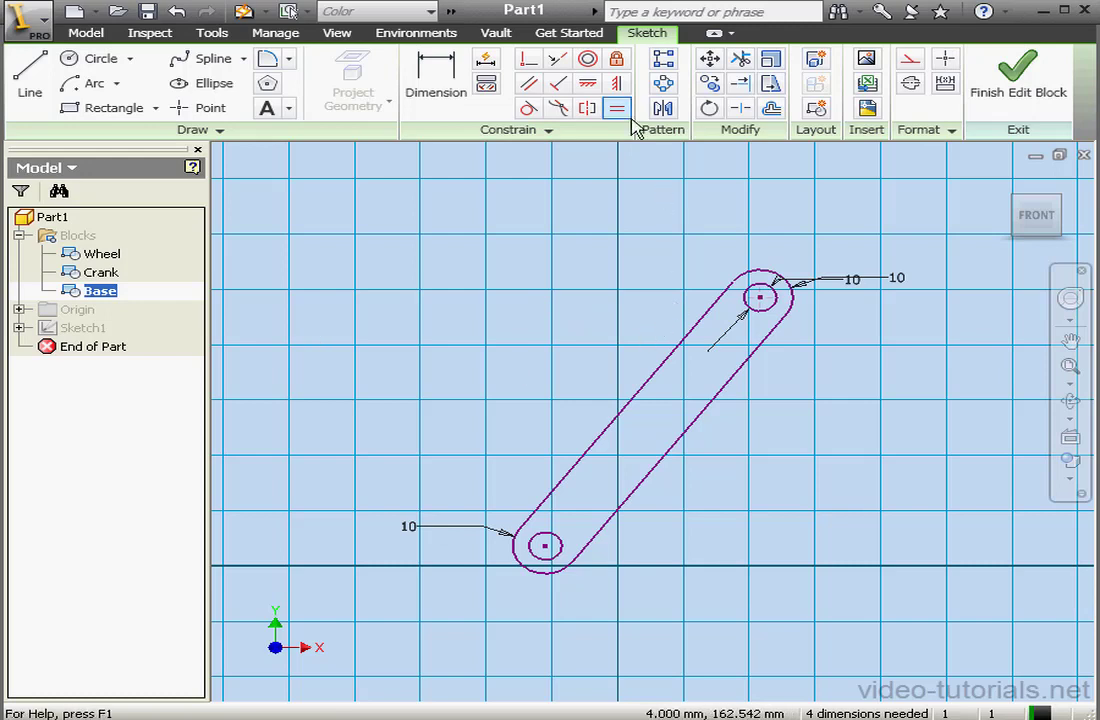
{"action": "left_click", "coordinate": [617, 58]}
{"action": "left_click", "coordinate": [553, 542]}
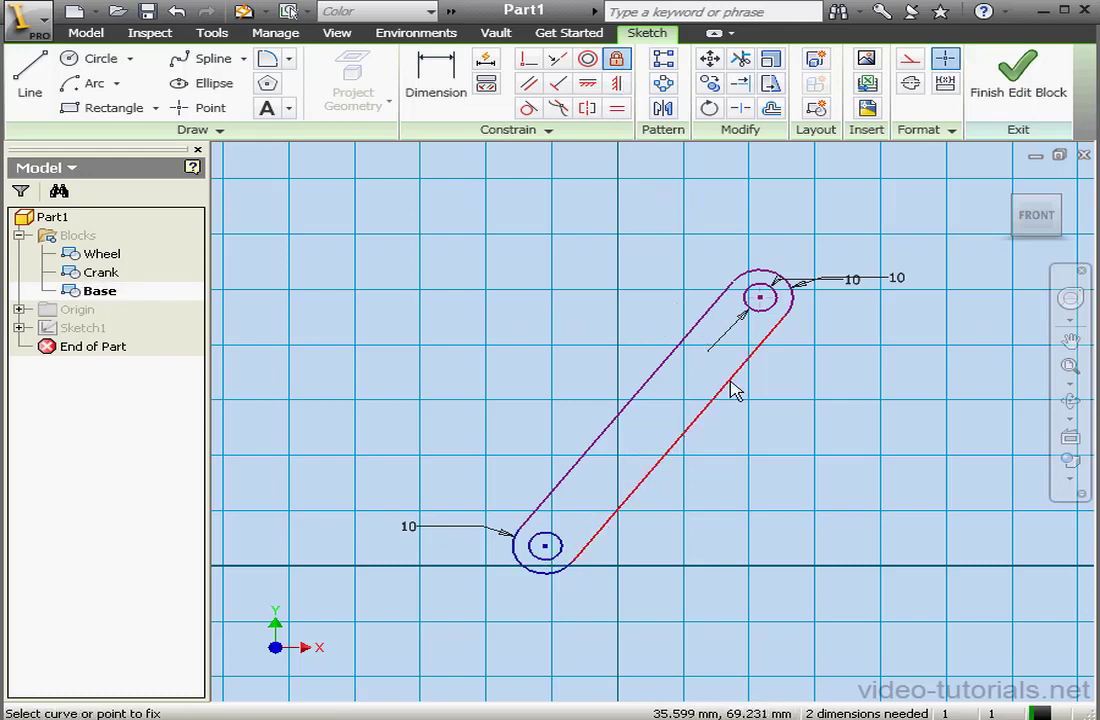
{"action": "left_click", "coordinate": [760, 297]}
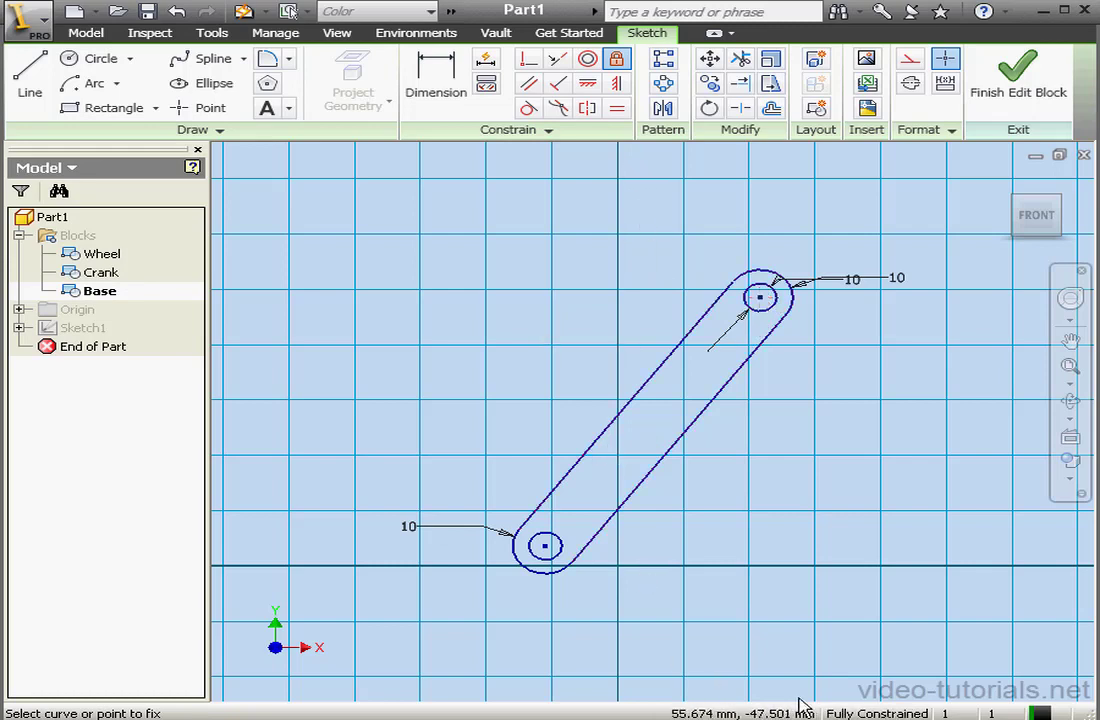
{"action": "left_click", "coordinate": [1043, 80]}
{"action": "left_click", "coordinate": [1043, 80]}
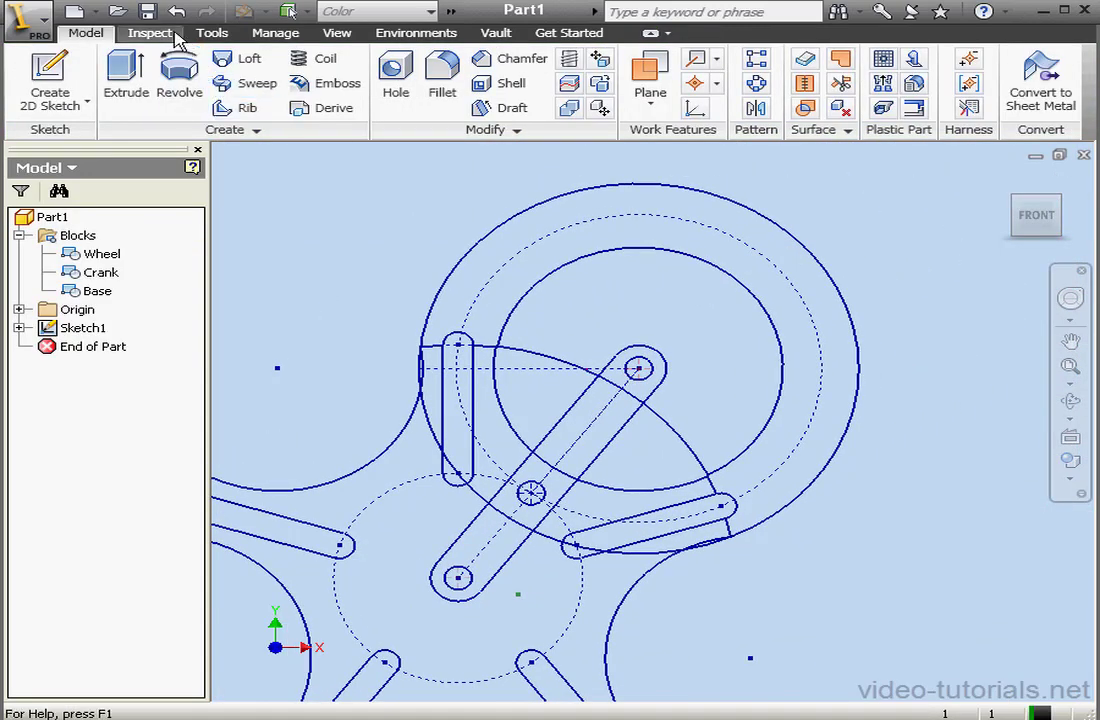
Save the part with the file name Layout
{"action": "left_click", "coordinate": [147, 11]}
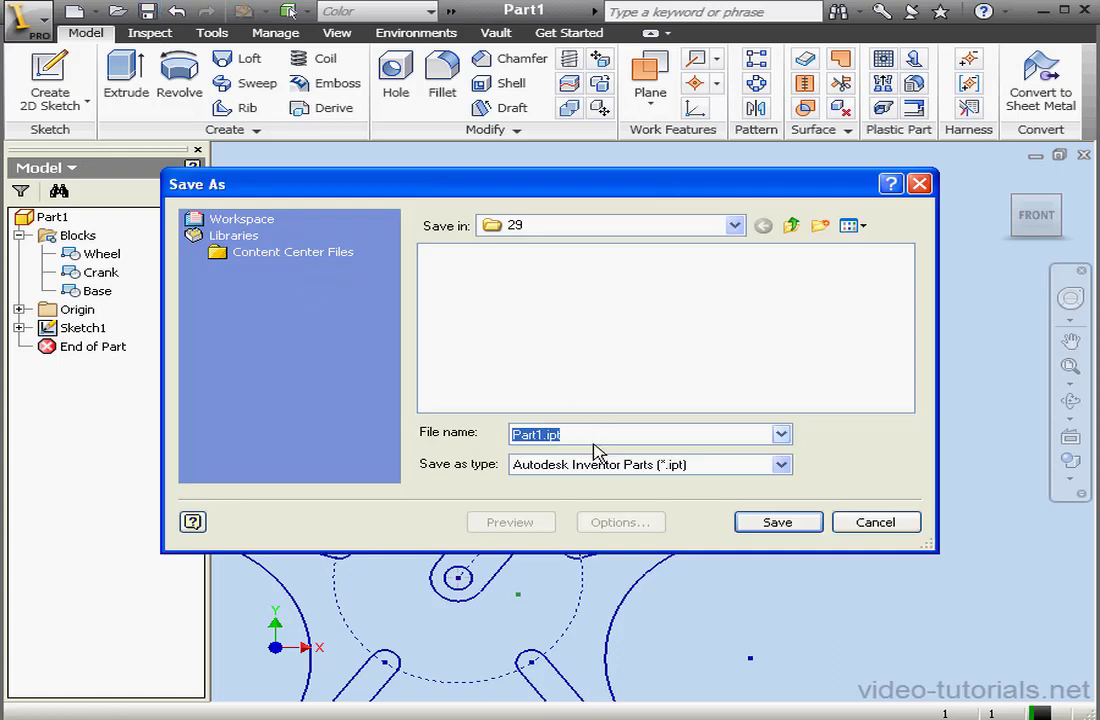
{"action": "type", "text": "L"}
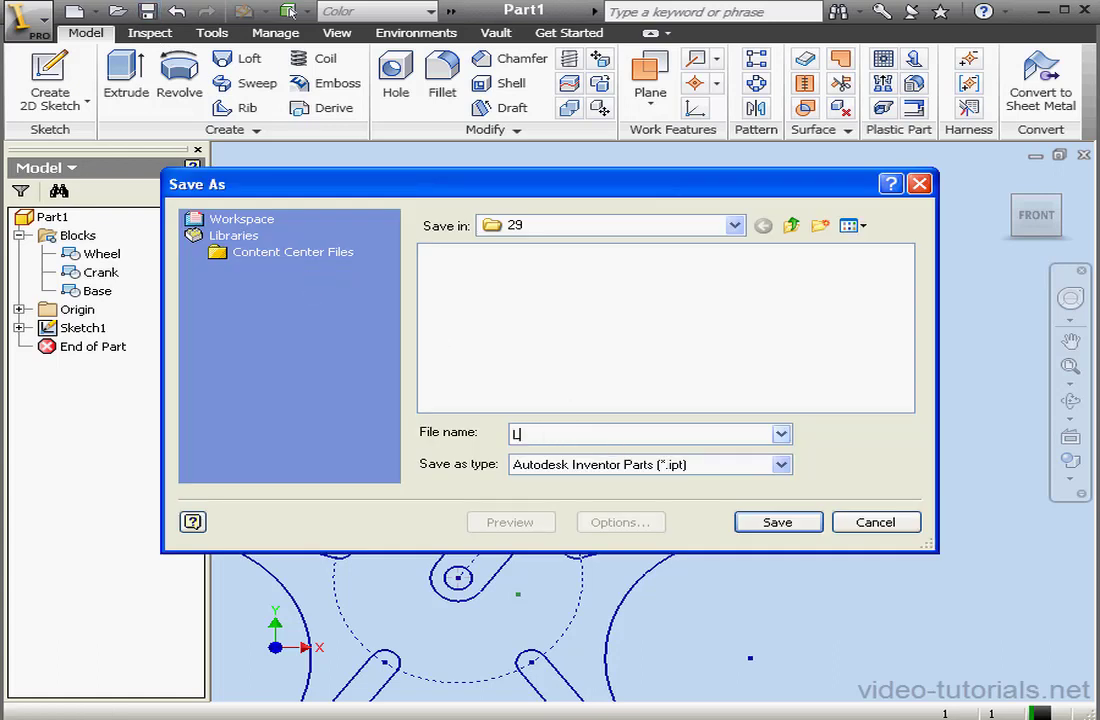
{"action": "type", "text": "ayout"}
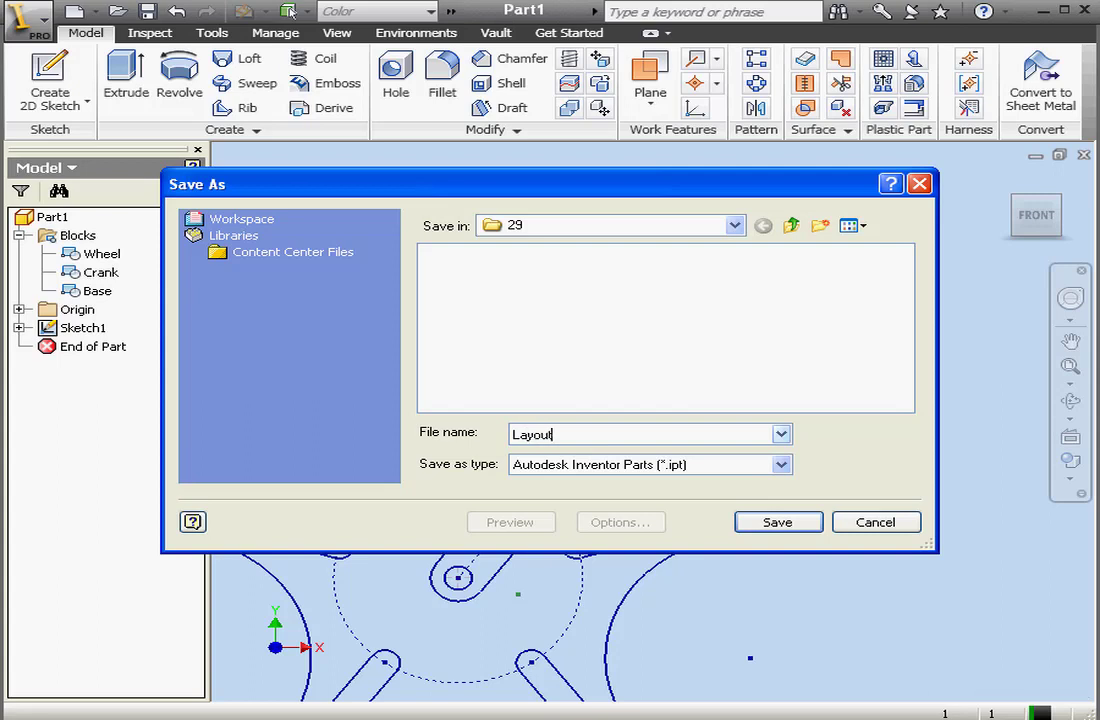